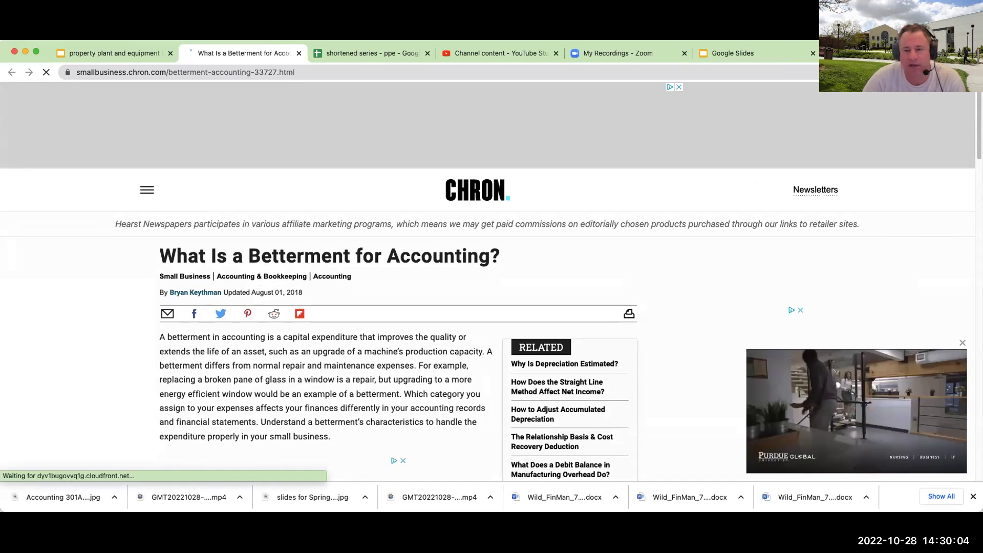
Step: Dismiss the video ad, read through the Chron betterment article, and close its tab
click(963, 342)
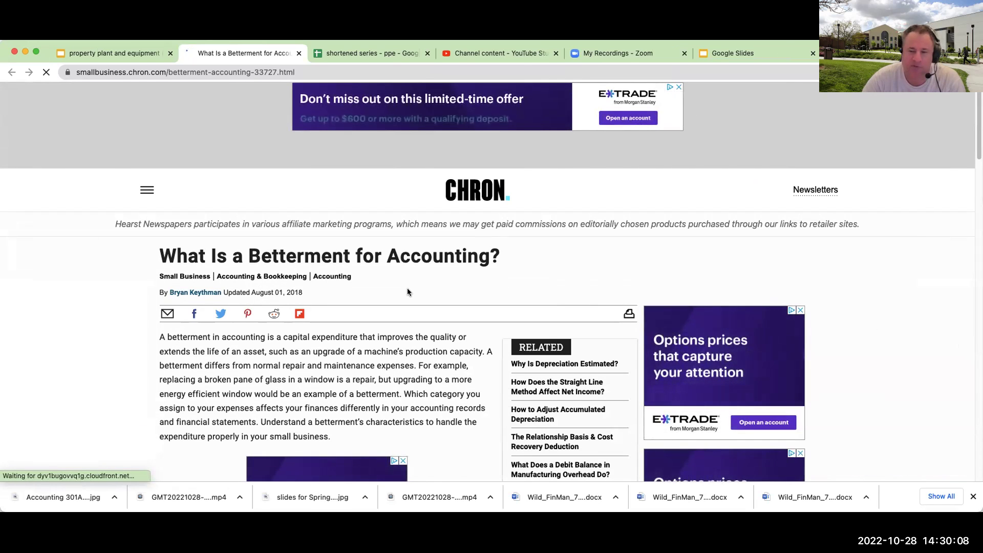
scroll(319, 303, down, 2)
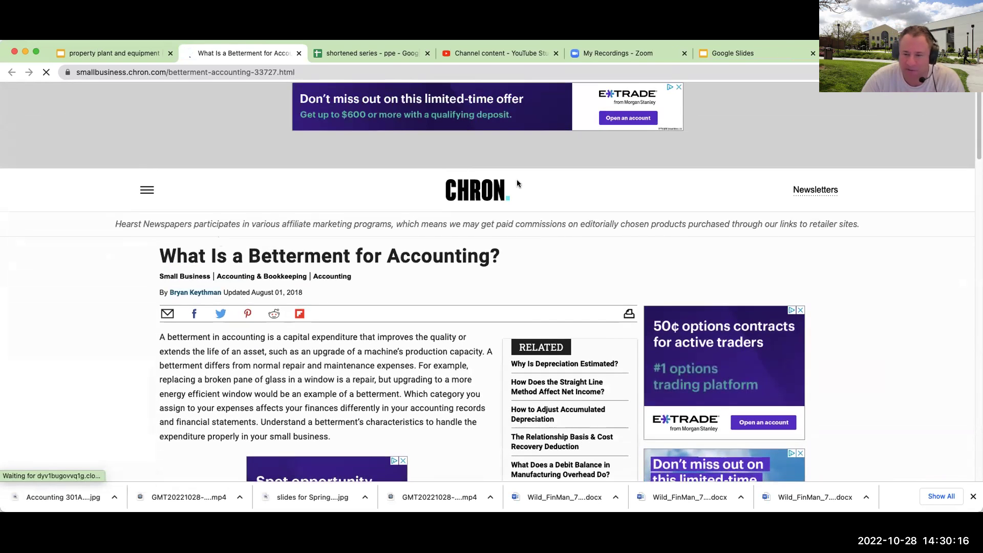
scroll(399, 246, down, 3)
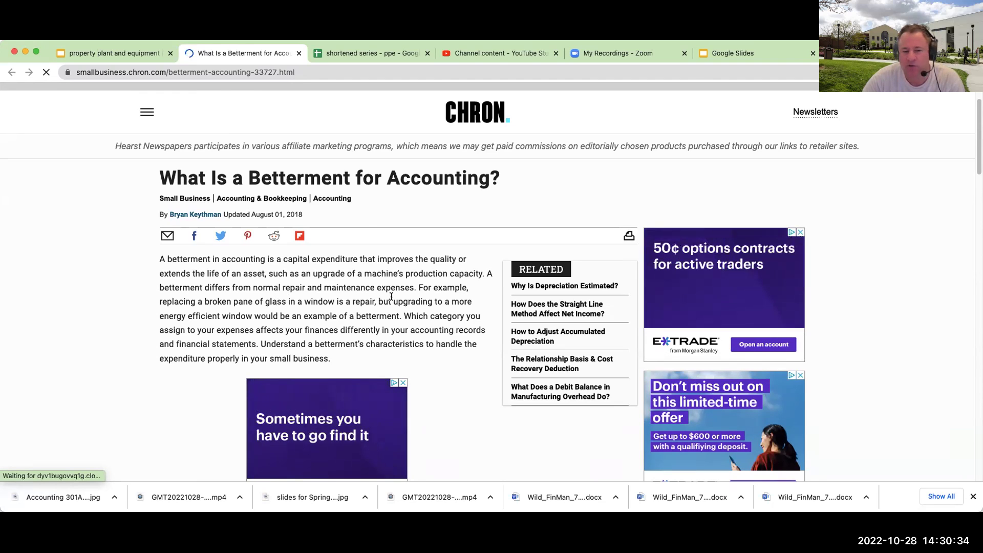
click(299, 53)
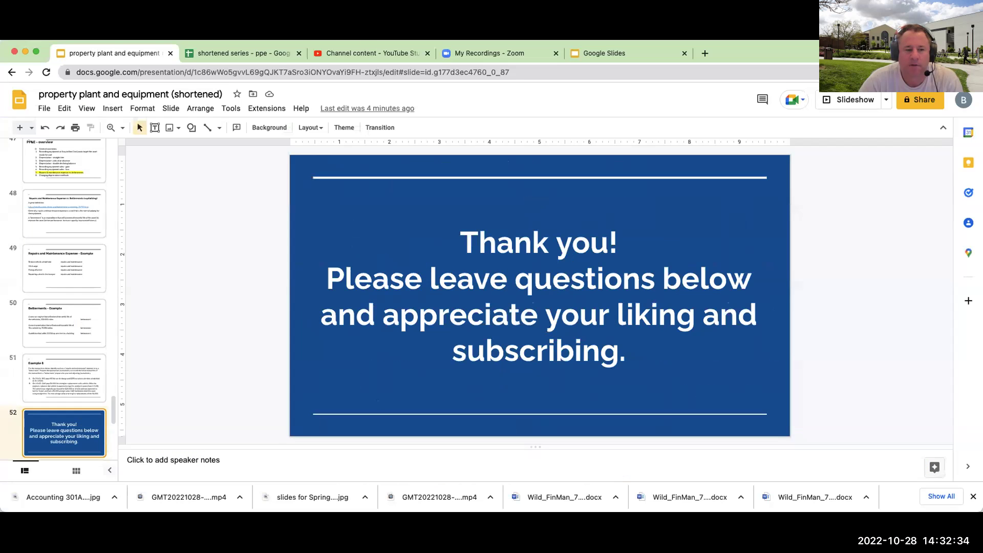
Step: On the ex8 sheet, set the answer area D5:T13 to font size 18
click(253, 55)
click(412, 472)
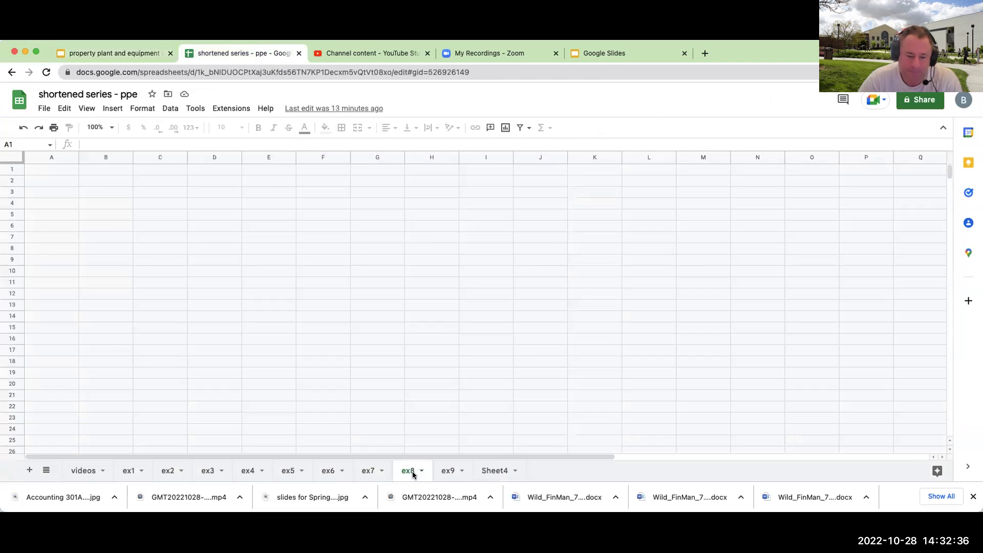
click(681, 276)
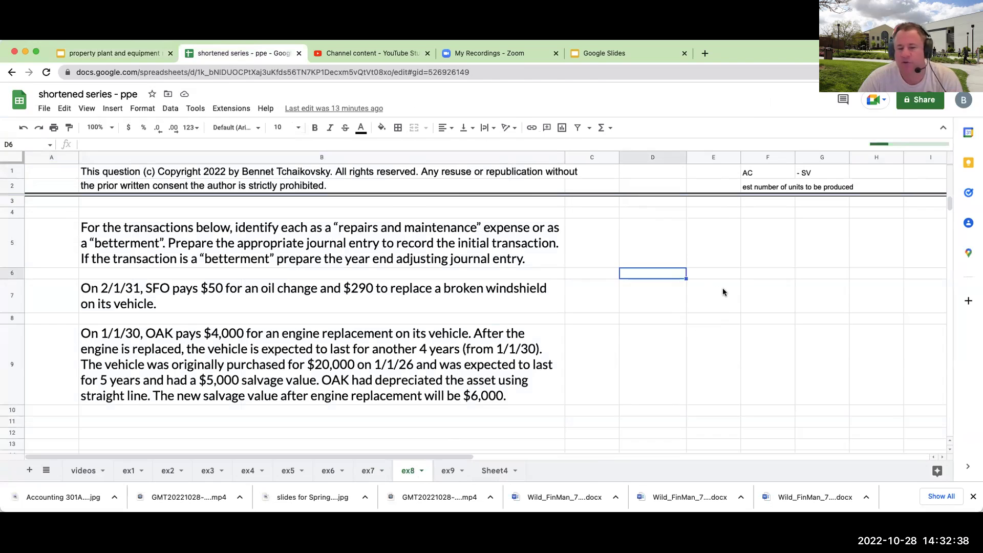
key(Down)
key(Down)
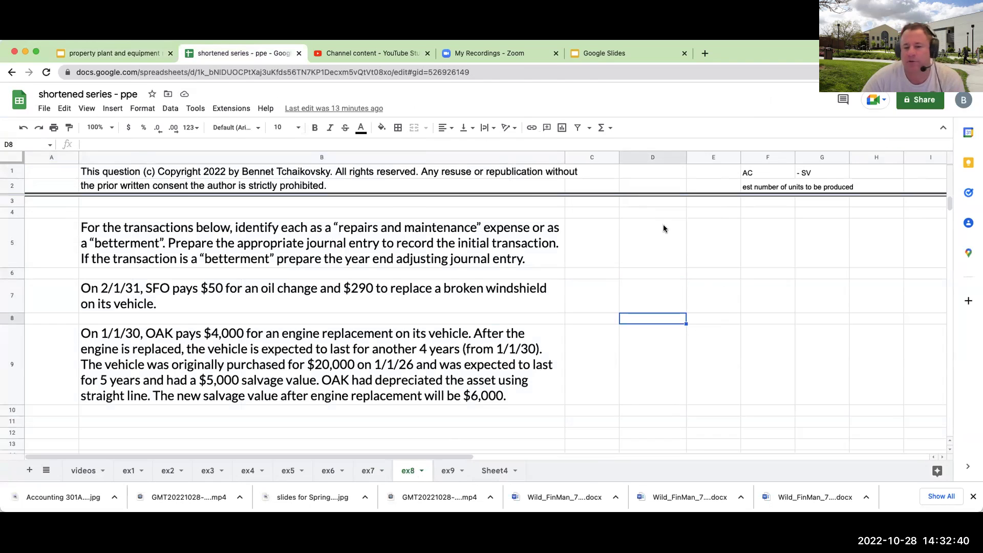
drag(662, 228, 893, 445)
click(283, 128)
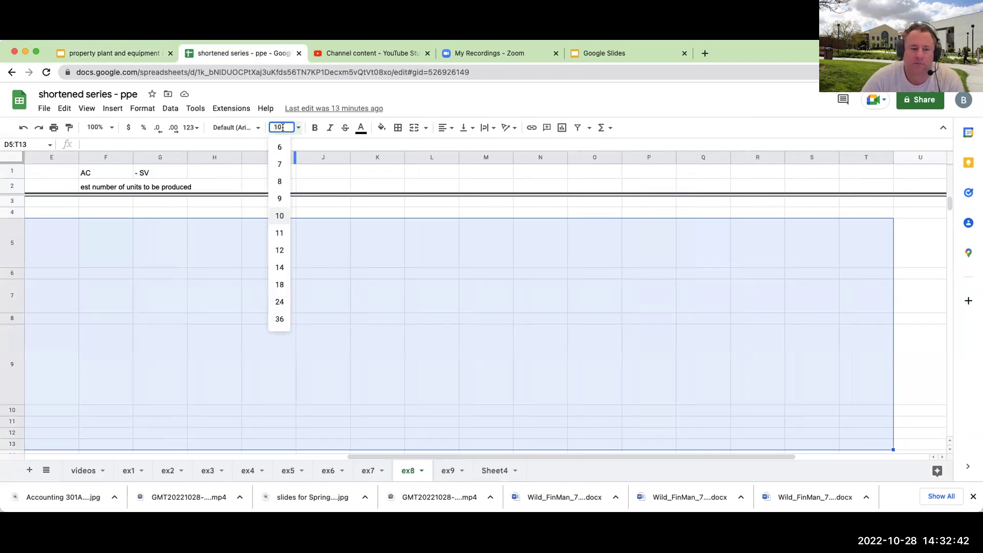
click(279, 285)
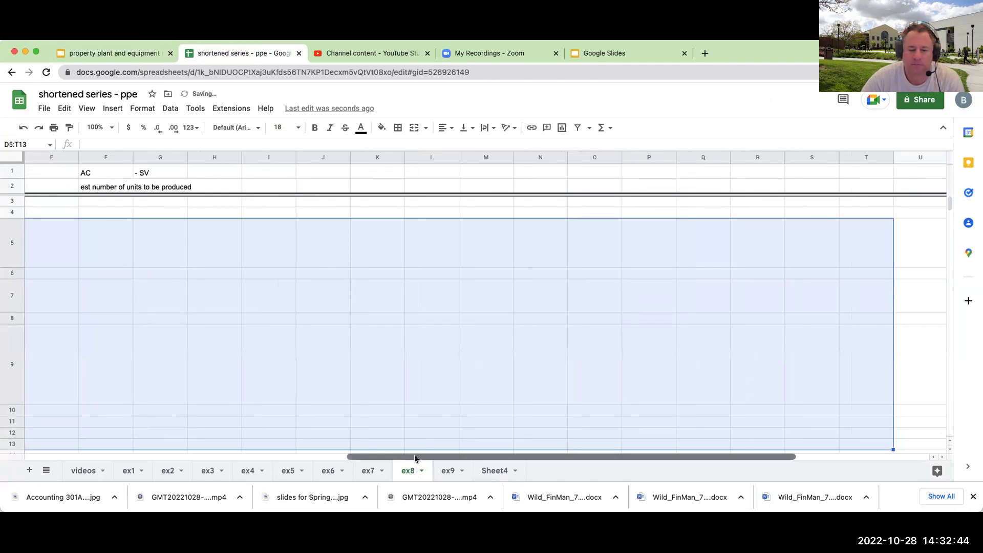
drag(415, 456, 204, 456)
Step: Enter a 2/1/31 line debiting repairs & maintenance exp =50+290 (340)
click(617, 308)
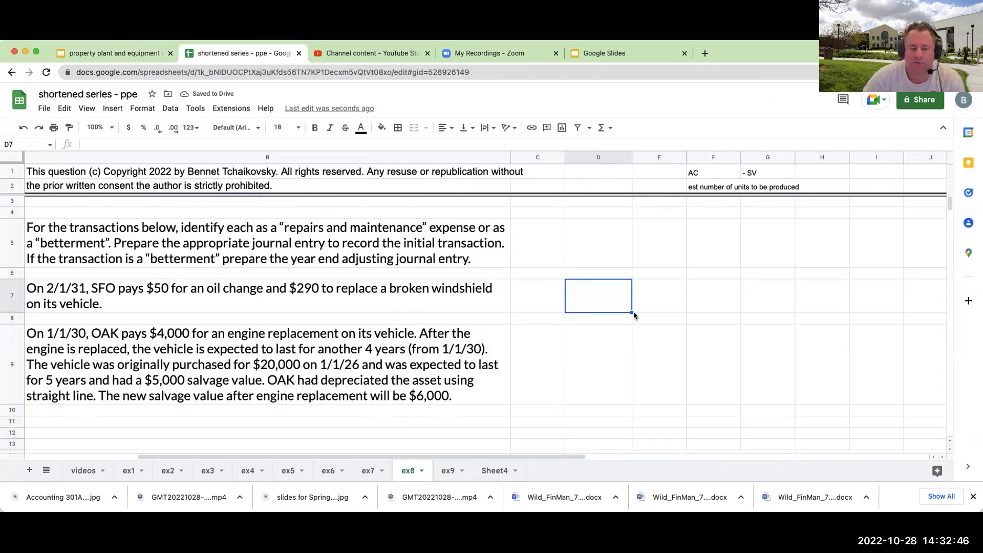
click(598, 364)
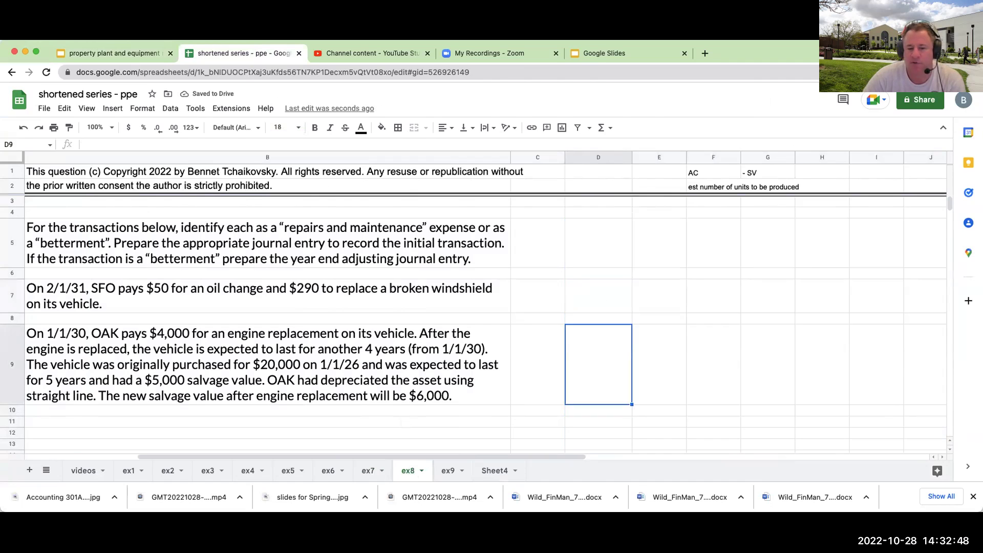
key(Up)
key(Up)
key(Up)
text(2/1/31)
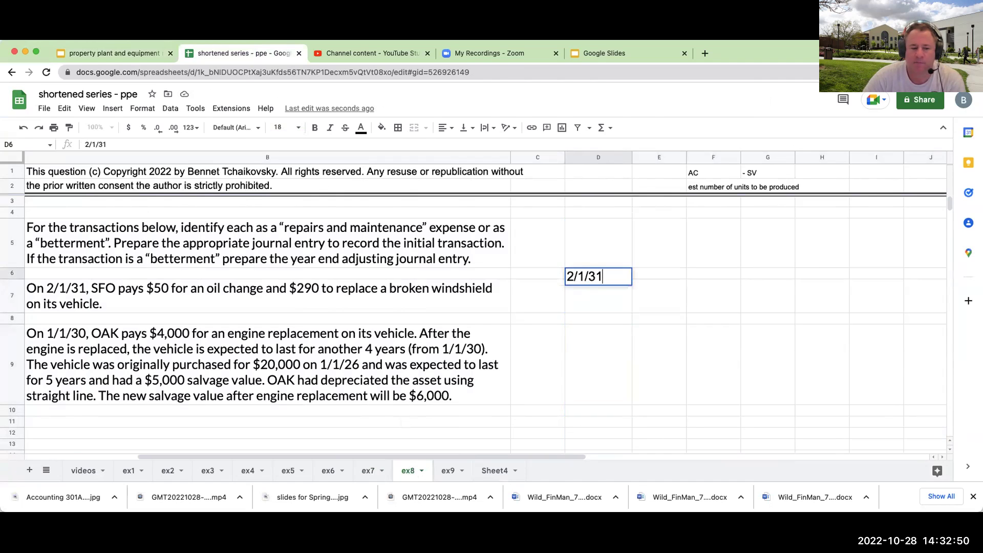
key(Tab)
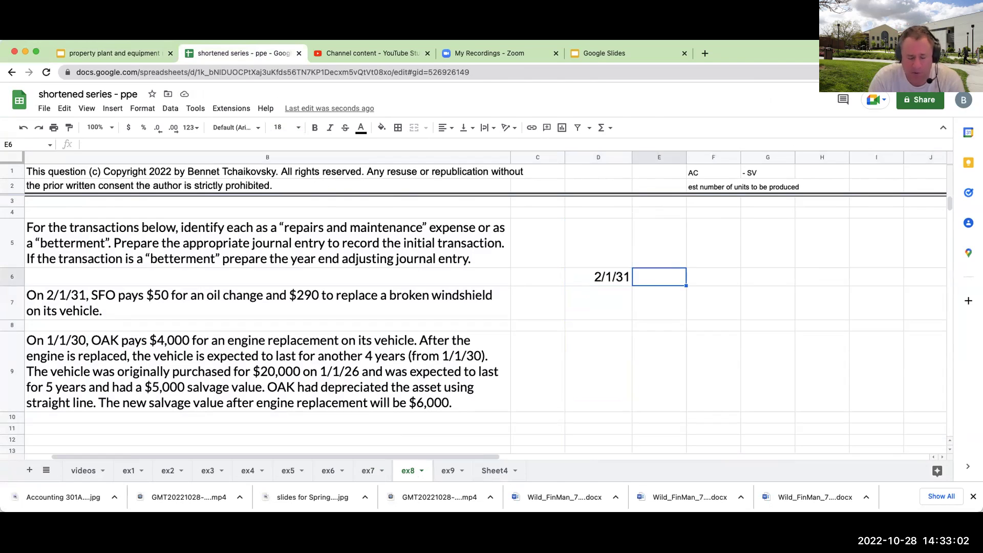
text(r)
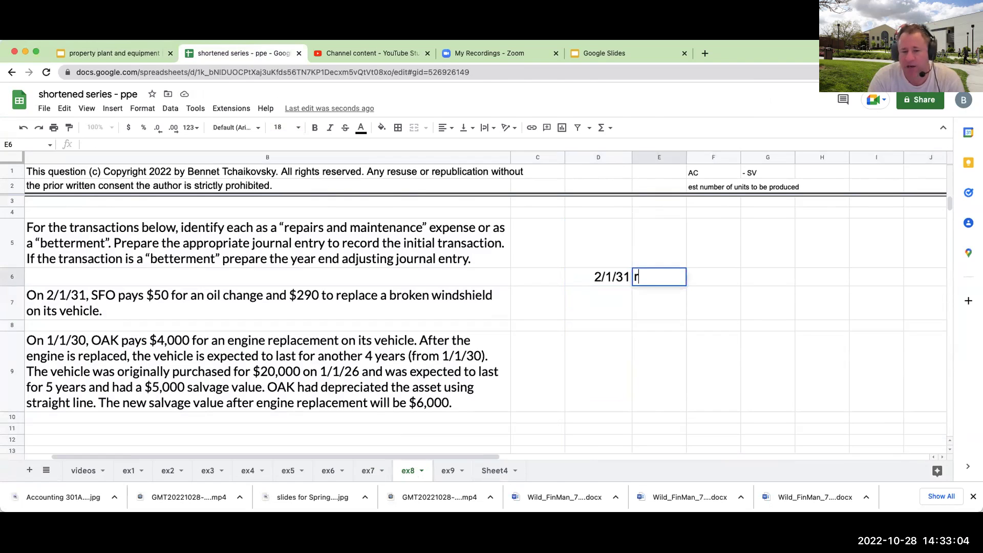
text(epairs )
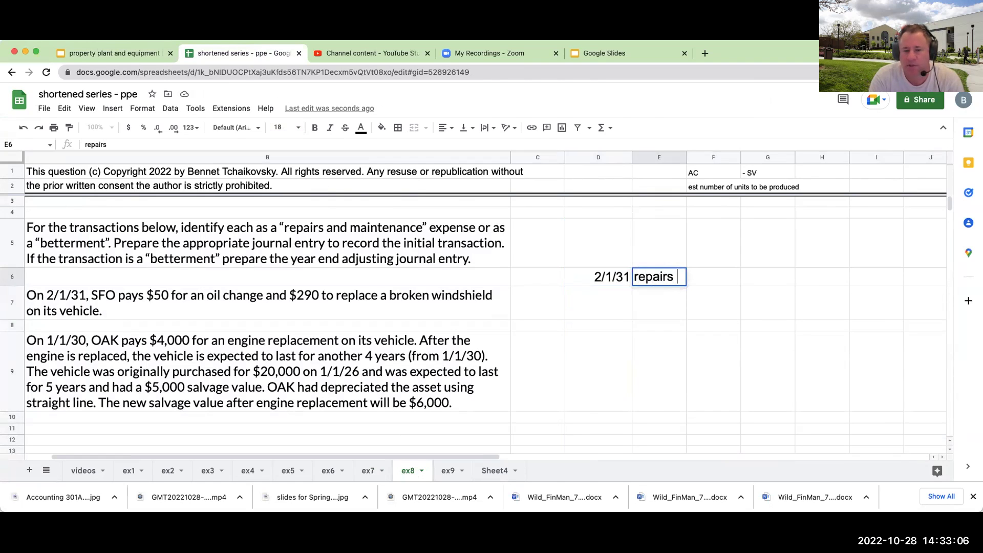
text(& maintenance exp)
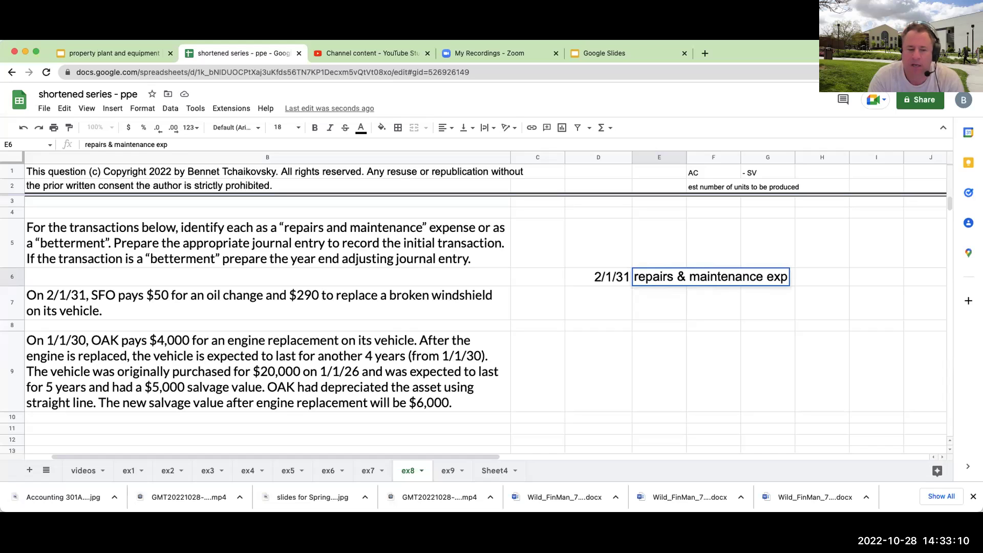
key(Tab)
key(Tab)
key(Tab)
key(Tab)
text(=50+290)
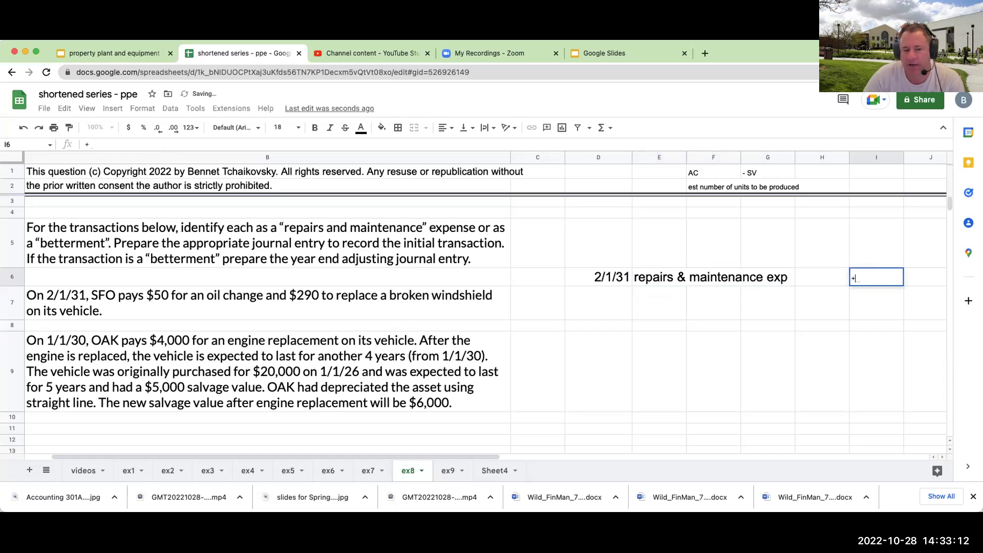
key(Return)
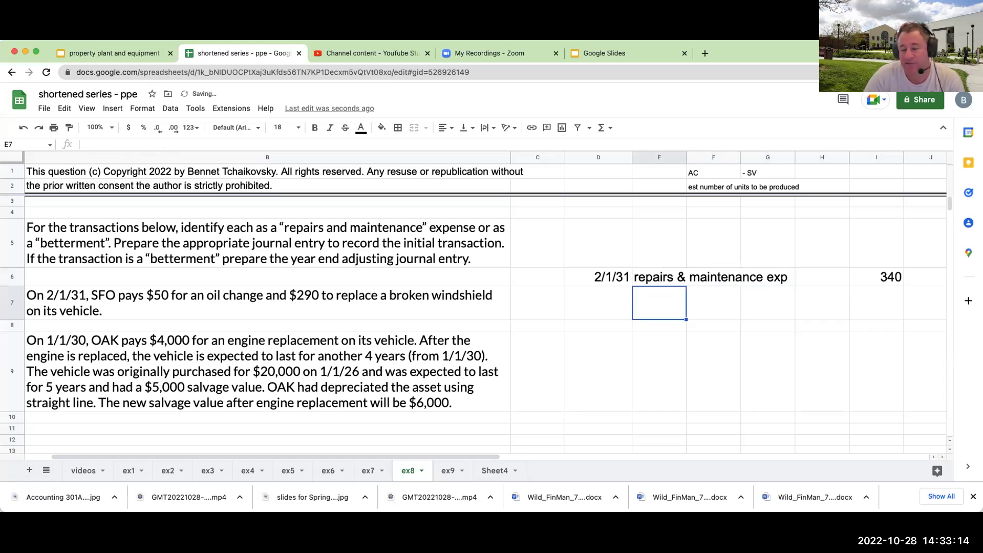
Step: Credit cash in F7 with =i6 for 340 in the credit column
click(714, 303)
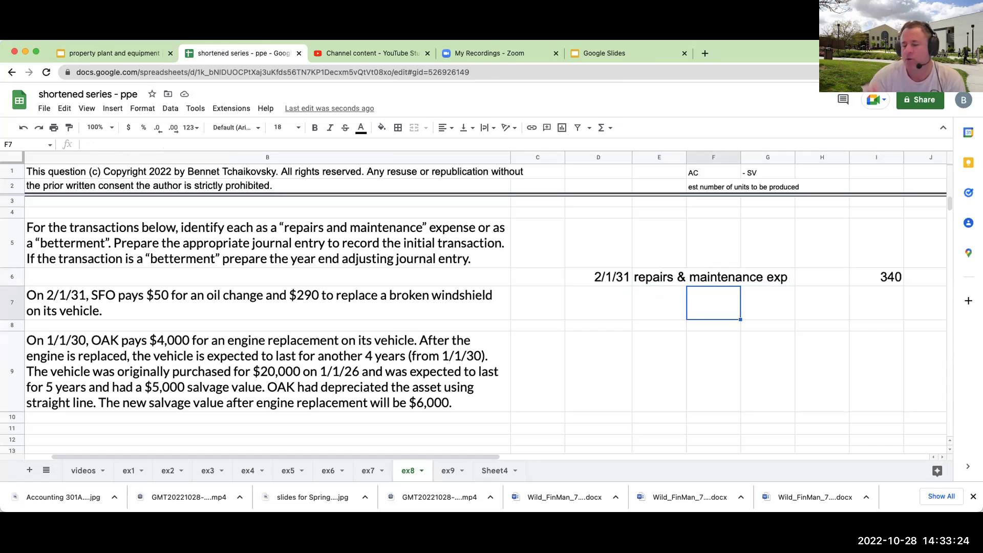
click(660, 279)
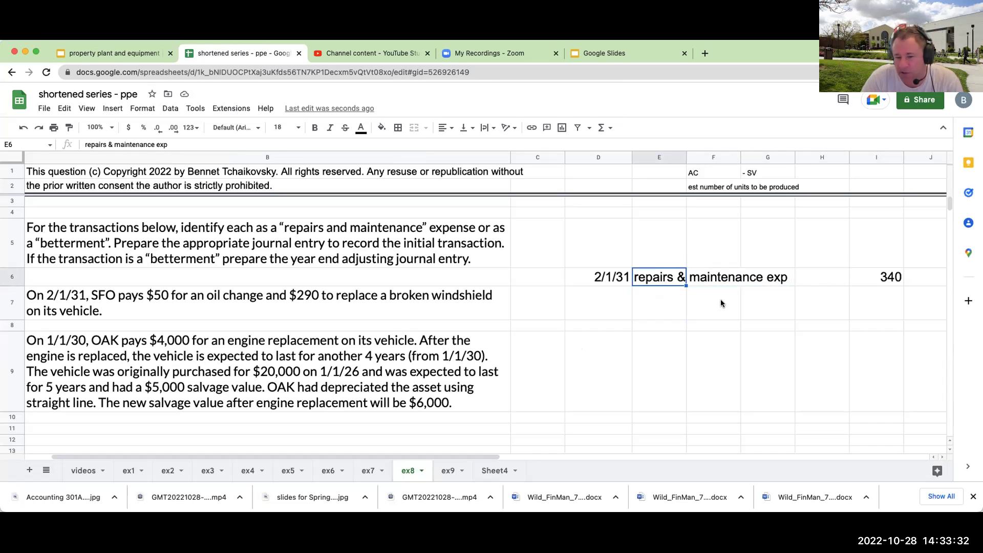
click(694, 310)
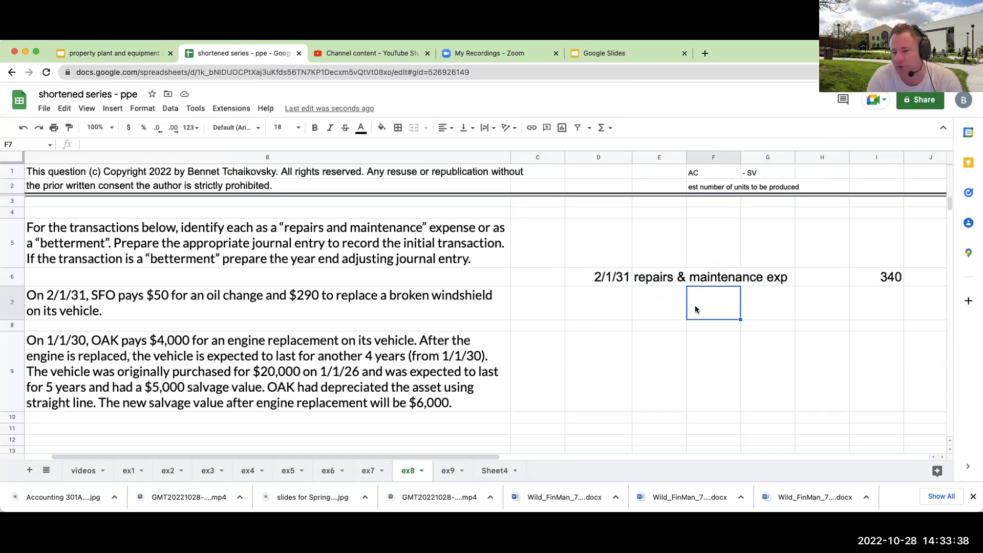
text(cash)
key(Tab)
key(Tab)
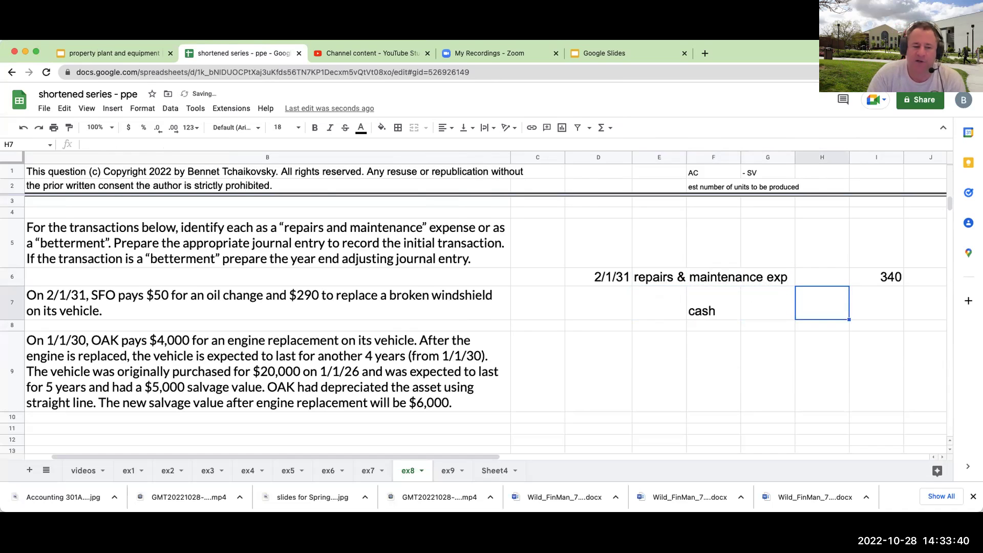
key(Tab)
key(Tab)
text(=i6)
key(Return)
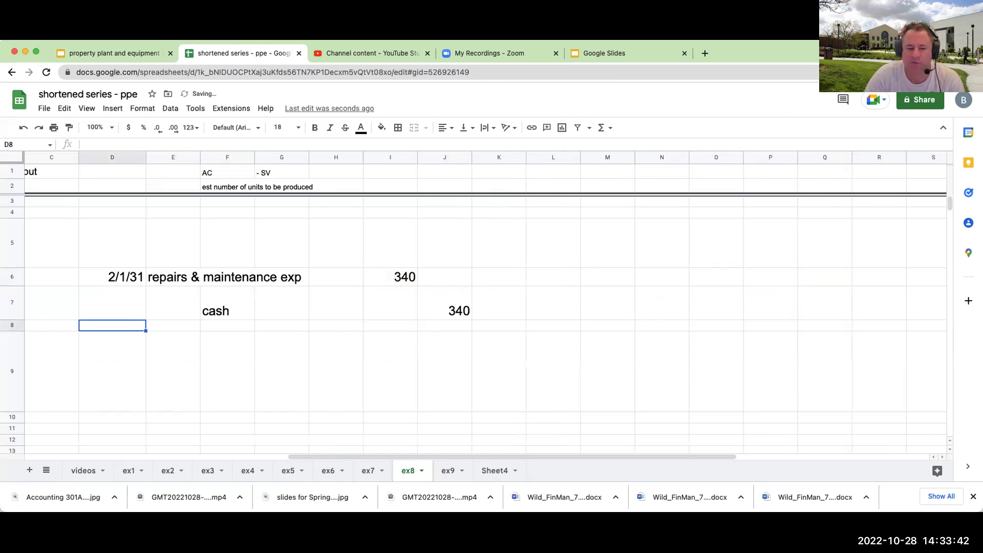
key(Tab)
Step: Write the memo 'to record expenses related to an oil change / broken window' under the entry
text(top rec)
key(BackSpace)
key(BackSpace)
key(BackSpace)
key(BackSpace)
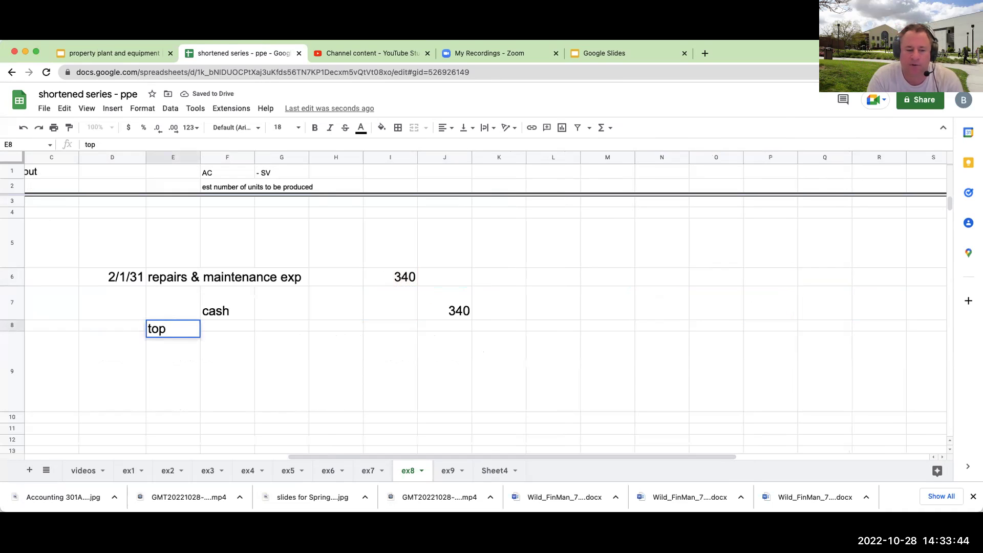
key(BackSpace)
text(recor)
key(BackSpace)
key(BackSpace)
key(BackSpace)
key(BackSpace)
key(BackSpace)
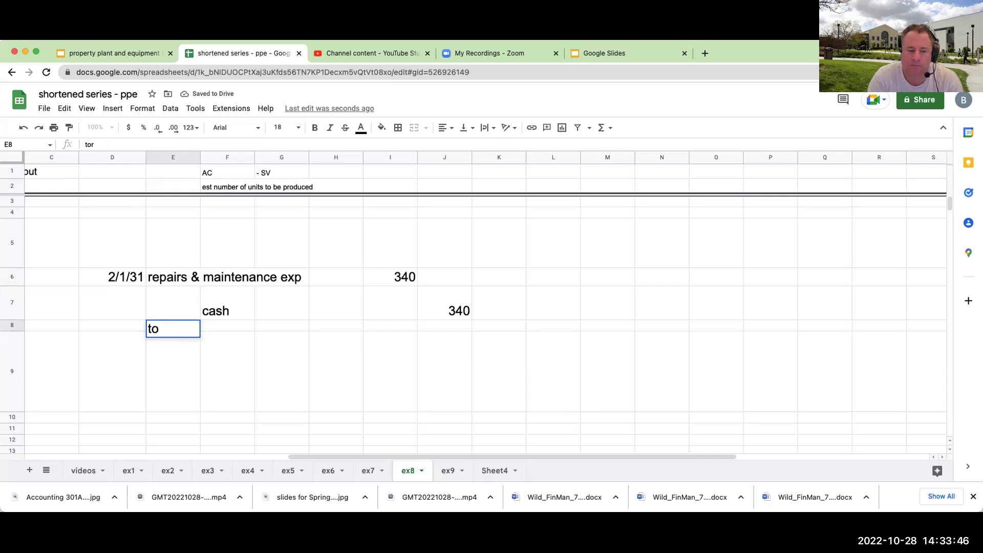
text(record rpai)
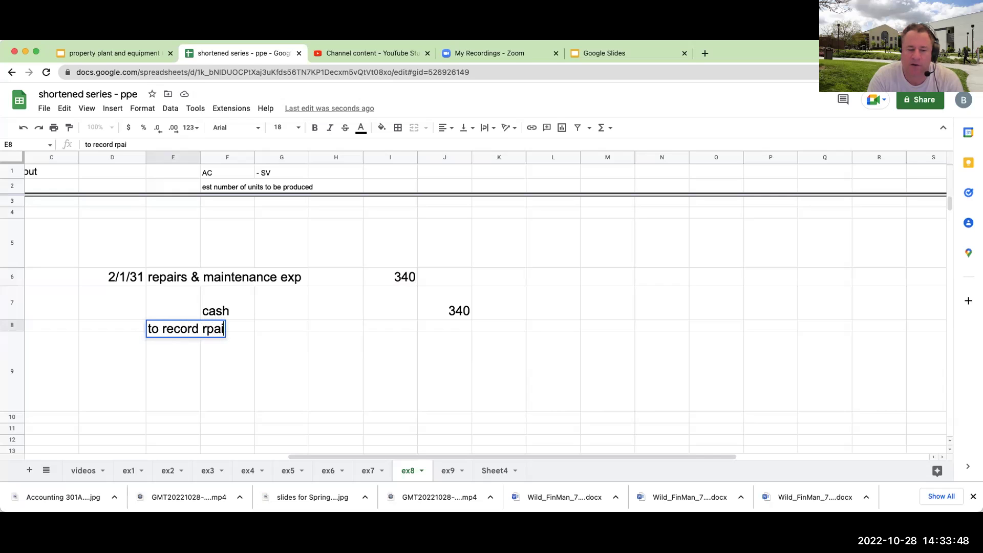
key(BackSpace)
key(BackSpace)
key(BackSpace)
text(epairs & )
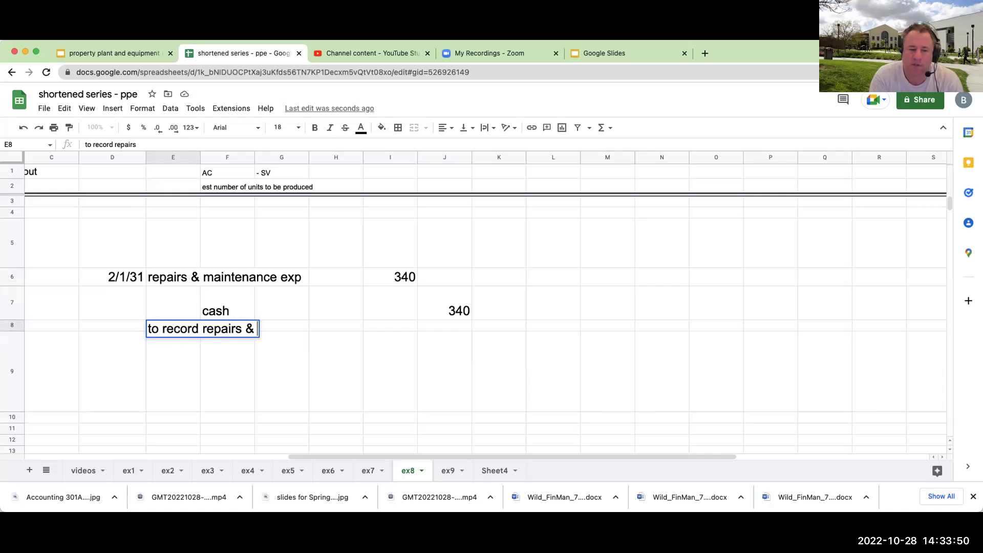
text(maintenan)
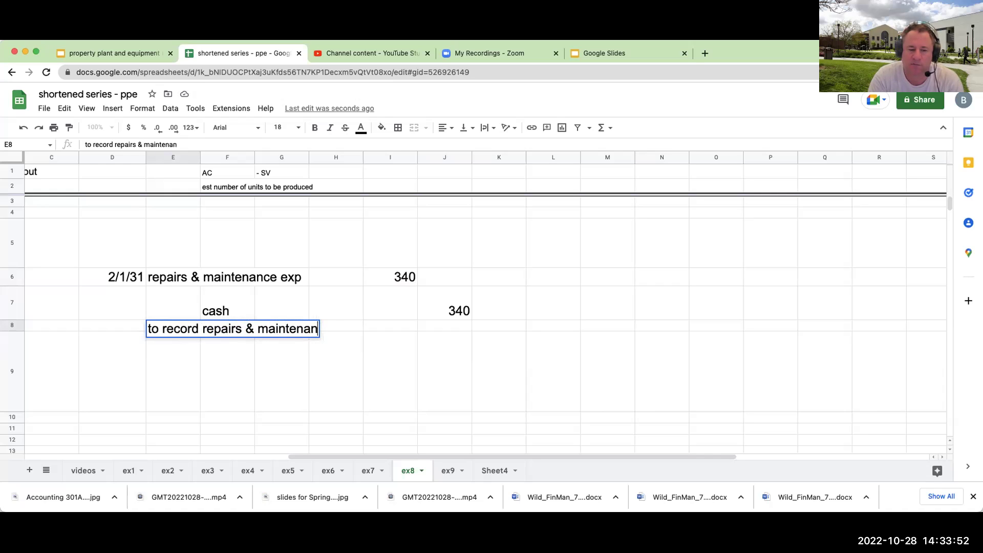
text(ce)
key(BackSpace)
key(BackSpace)
key(BackSpace)
key(BackSpace)
key(BackSpace)
key(BackSpace)
key(BackSpace)
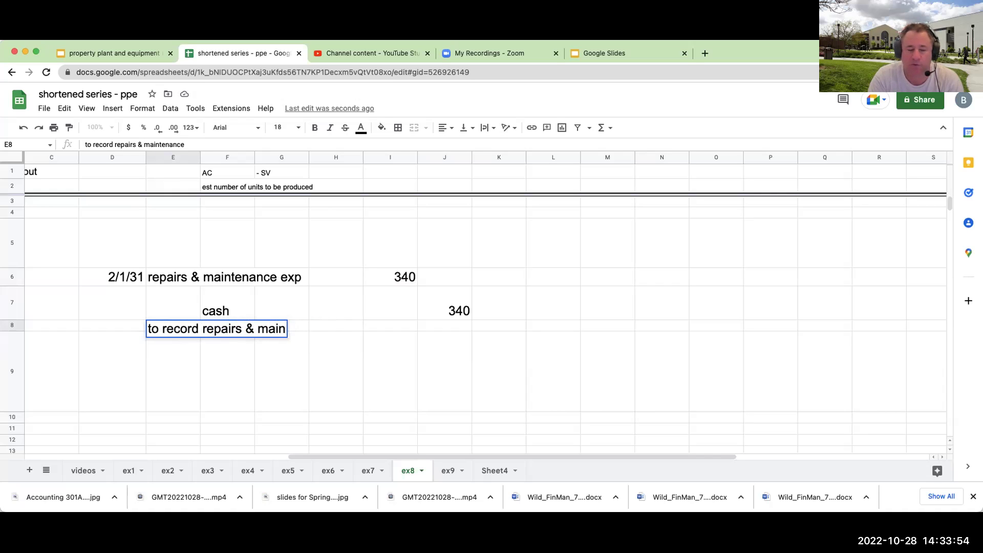
key(BackSpace)
key(BackSpace)
key(BackSpace)
key(BackSpace)
key(BackSpace)
key(BackSpace)
key(BackSpace)
key(BackSpace)
key(BackSpace)
key(BackSpace)
key(BackSpace)
key(BackSpace)
key(BackSpace)
key(BackSpace)
text(o record o)
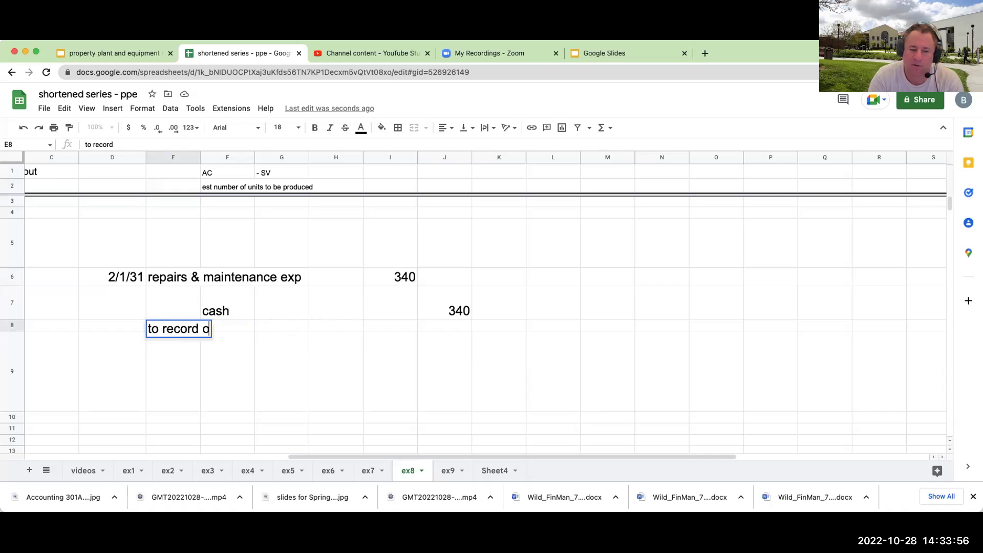
text(il change and p)
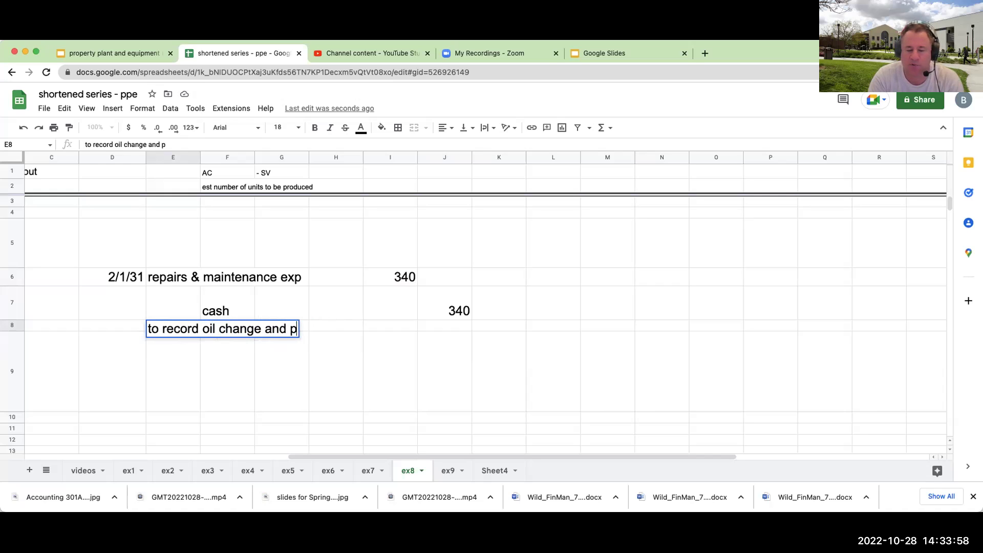
key(BackSpace)
key(BackSpace)
key(BackSpace)
key(BackSpace)
key(BackSpace)
key(BackSpace)
key(BackSpace)
key(BackSpace)
key(BackSpace)
key(BackSpace)
key(BackSpace)
key(BackSpace)
key(BackSpace)
key(BackSpace)
key(BackSpace)
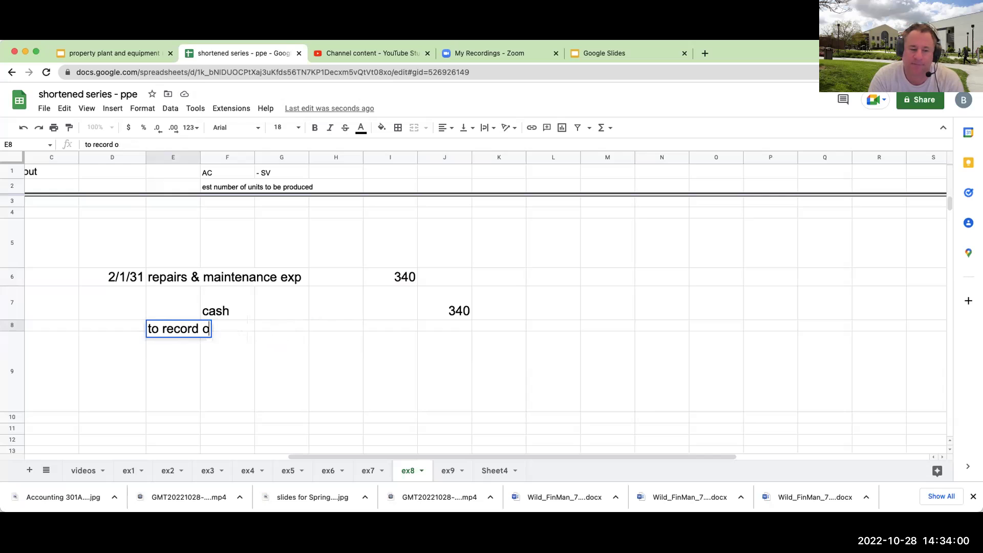
key(BackSpace)
text(expenses related )
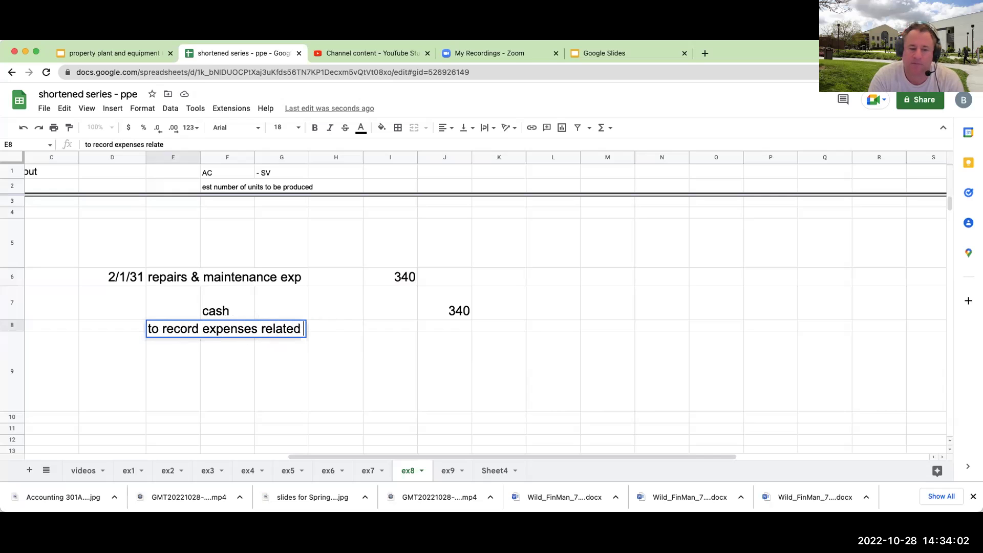
text(to an oil )
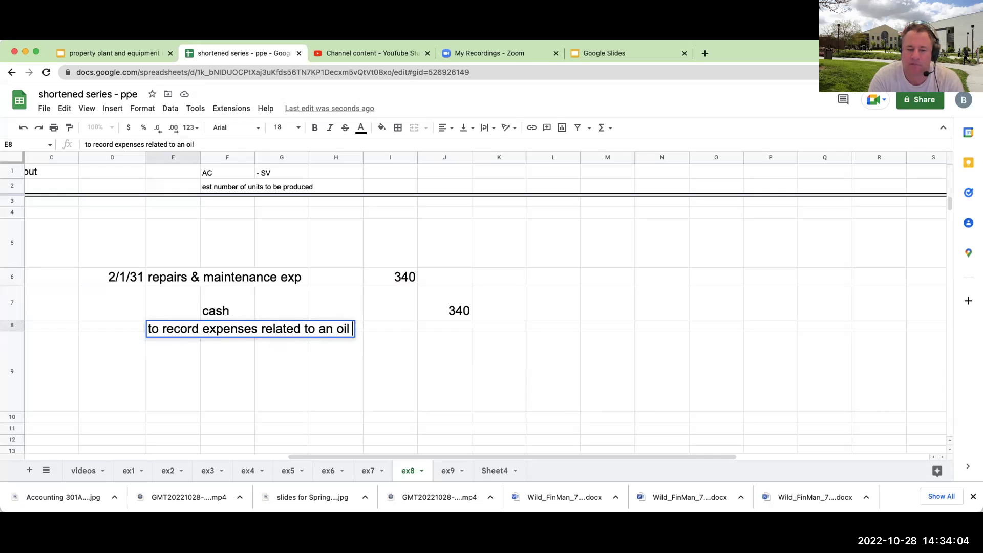
text(change / broken d)
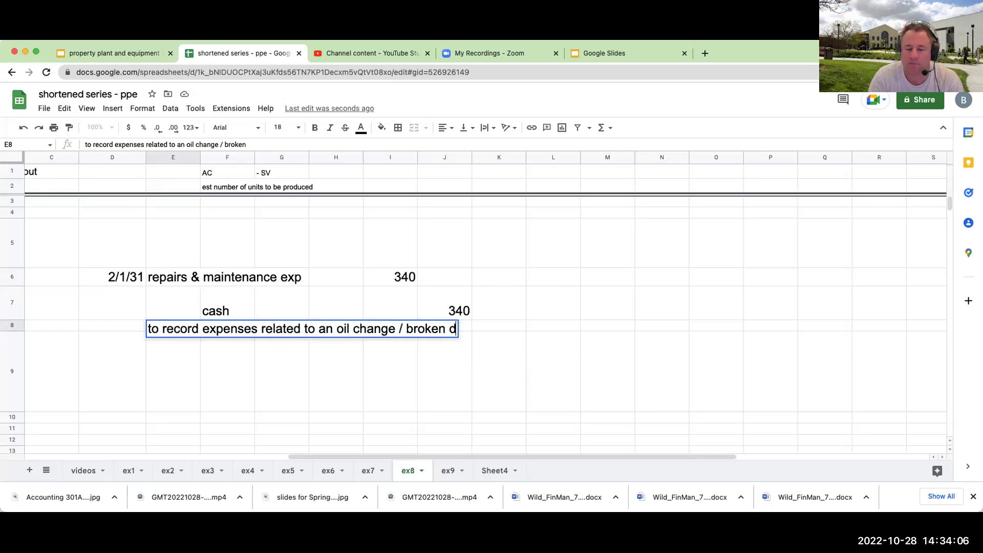
key(BackSpace)
text(window)
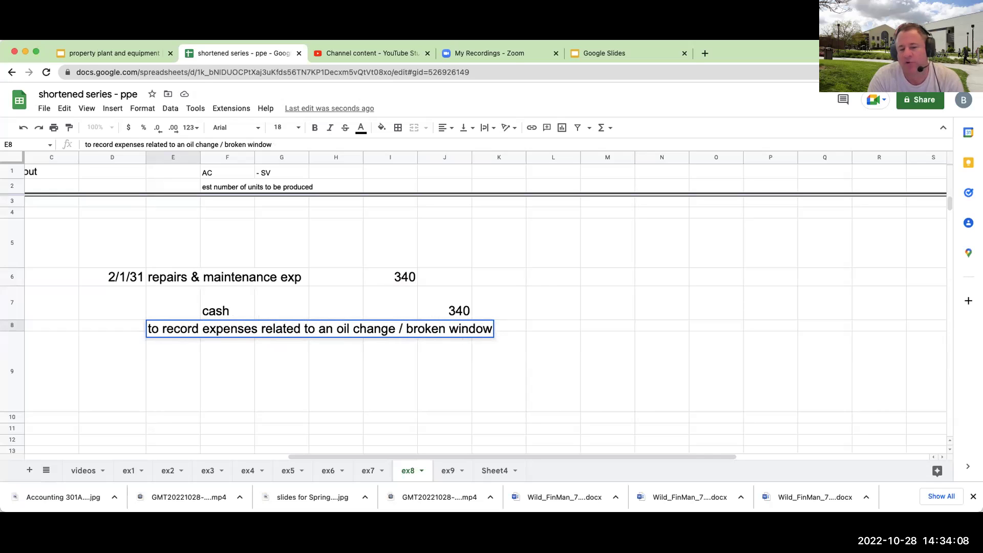
key(Return)
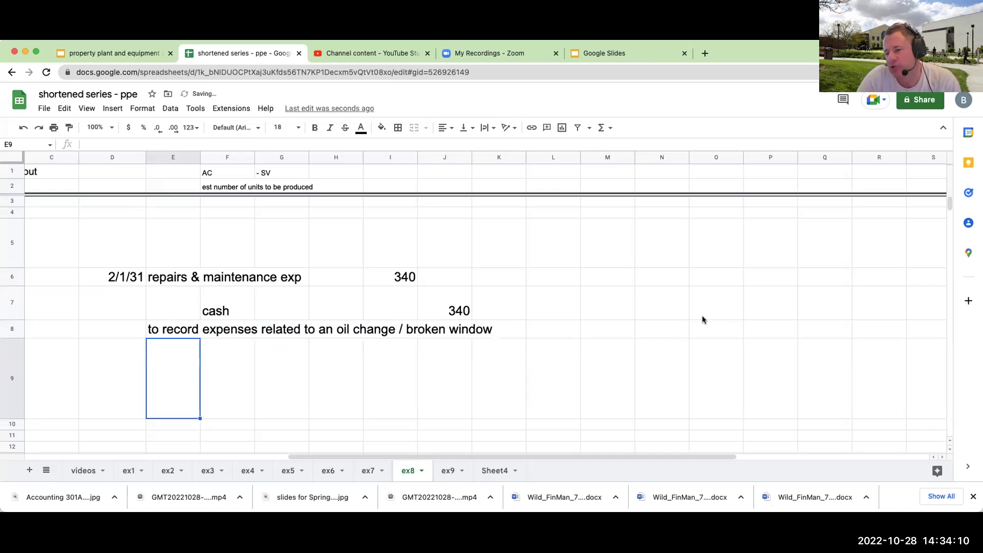
Step: Add the headings date, account, debit and credit in row 5
click(121, 259)
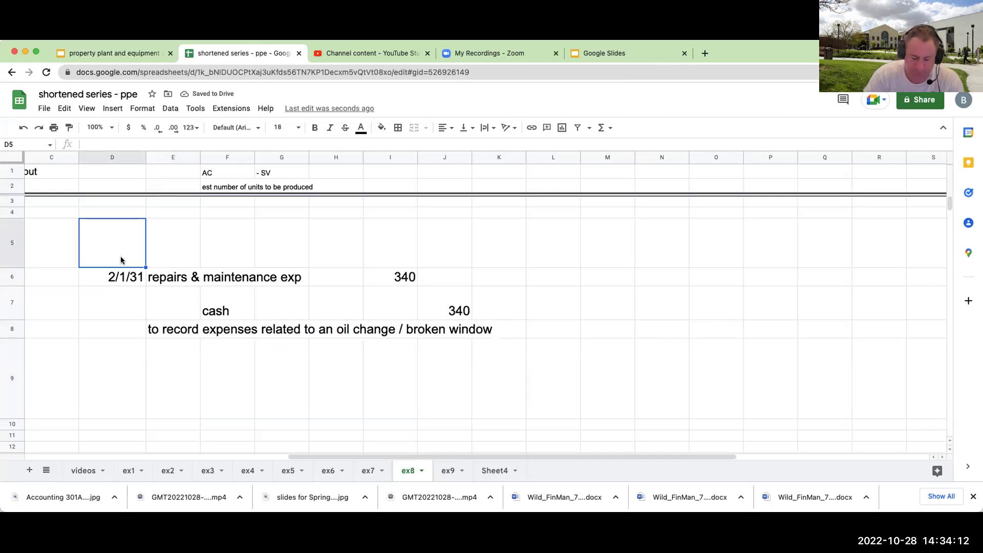
text(ddate)
key(BackSpace)
key(BackSpace)
key(BackSpace)
key(BackSpace)
text(at)
key(Tab)
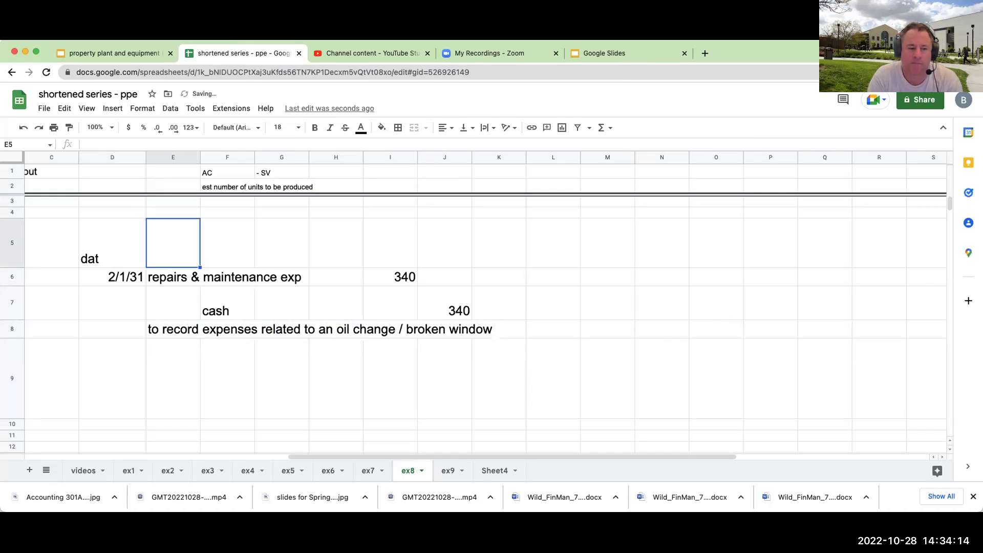
key(Left)
text(date)
key(Tab)
text(account)
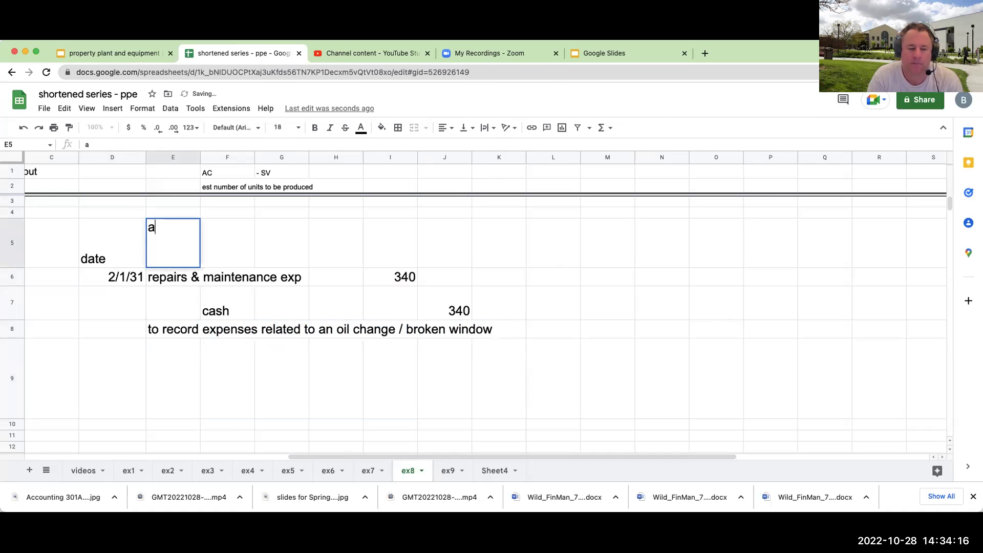
key(Tab)
key(Tab)
key(Tab)
key(Tab)
text(debit)
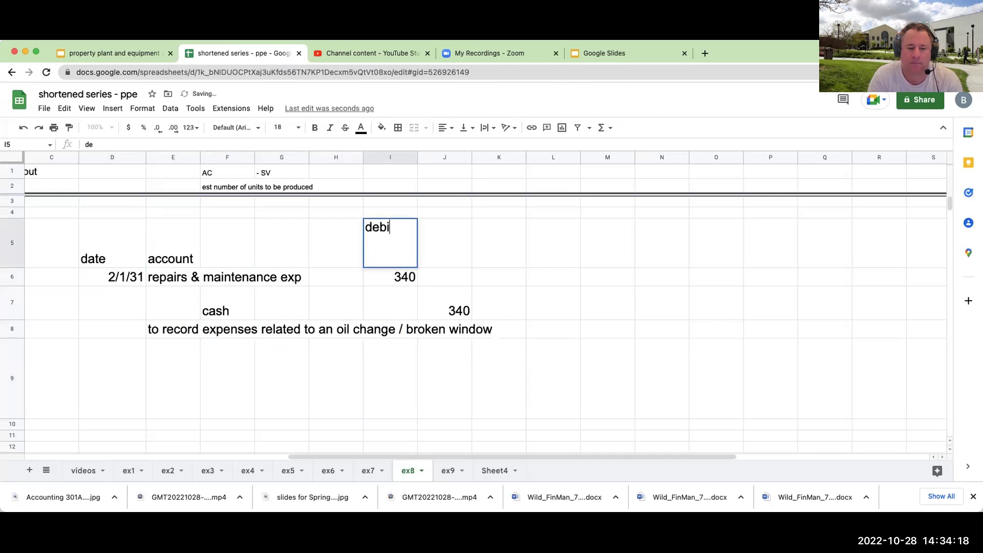
key(Tab)
text(credit)
key(Return)
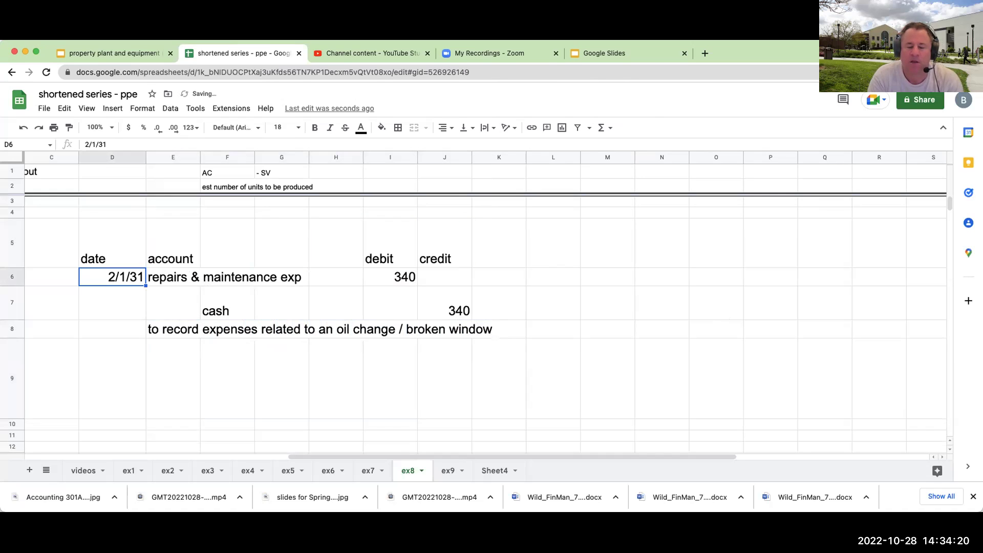
Step: Draw the T-account lines with a top border on L6:M6 and a right border on L6:L7
mouse_move(571, 277)
mouse_down()
mouse_move(607, 277)
mouse_move(564, 292)
mouse_up()
click(398, 128)
click(415, 164)
click(398, 127)
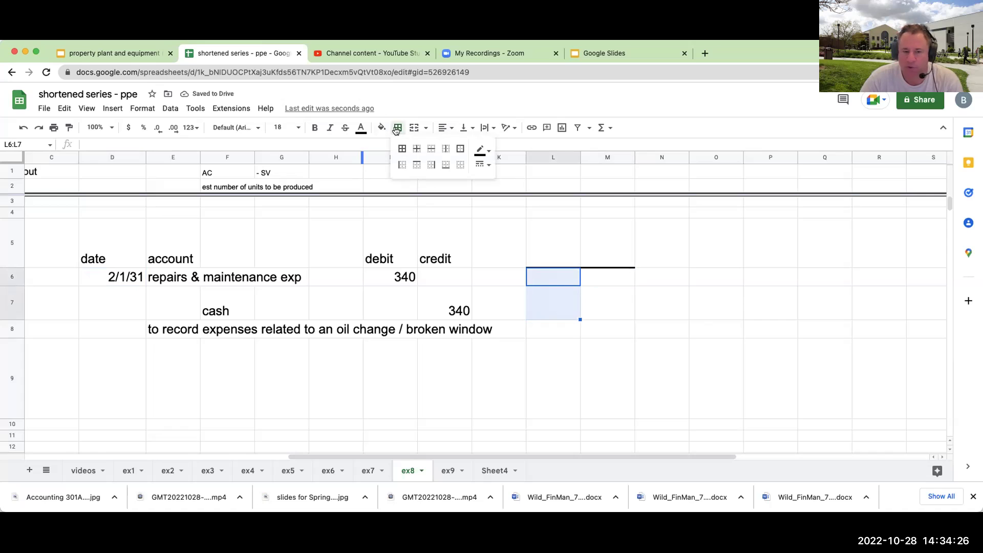
click(429, 164)
click(546, 251)
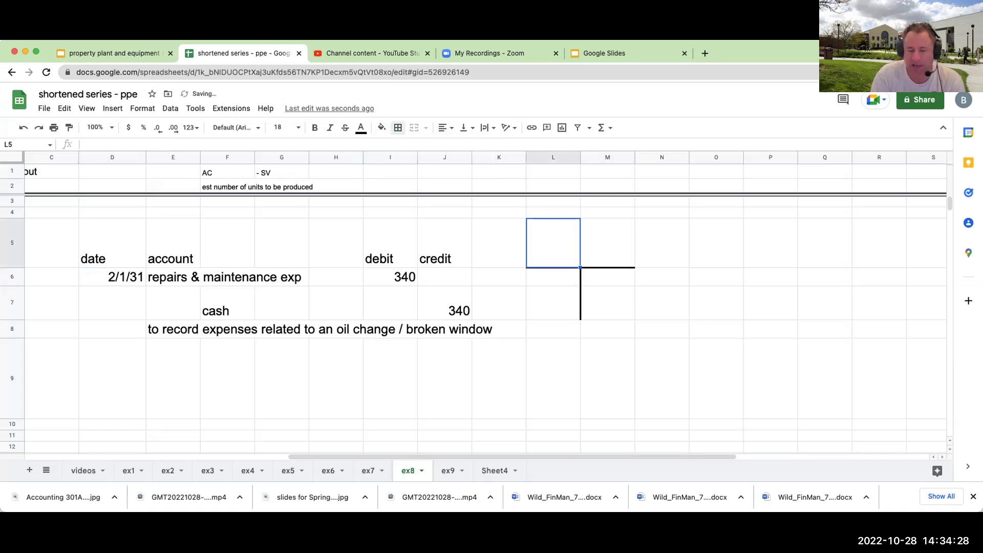
Step: Label the T-account 'A=' and 'L +OE', with D/C and E/R above it
text(A=)
key(Tab)
text(L +OE)
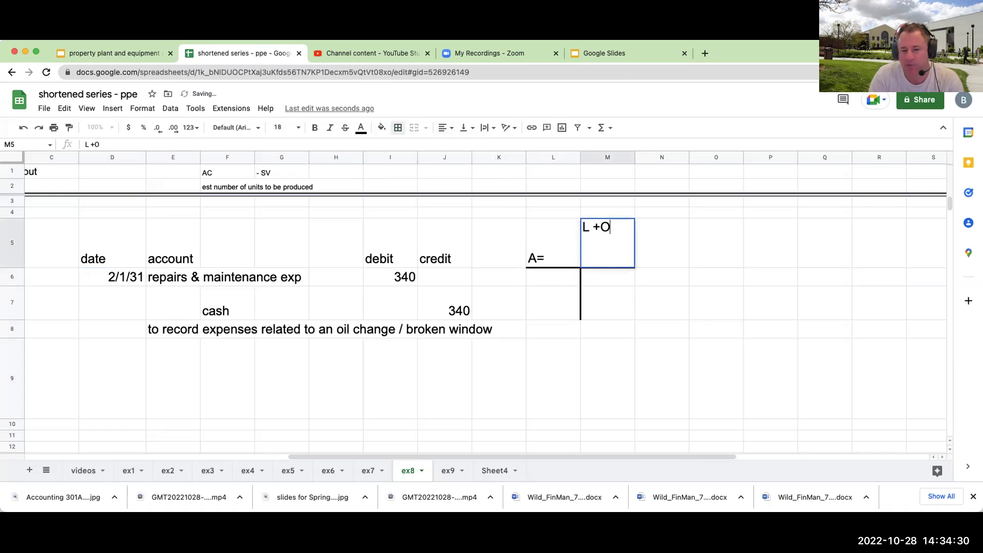
click(553, 212)
click(553, 201)
text(D)
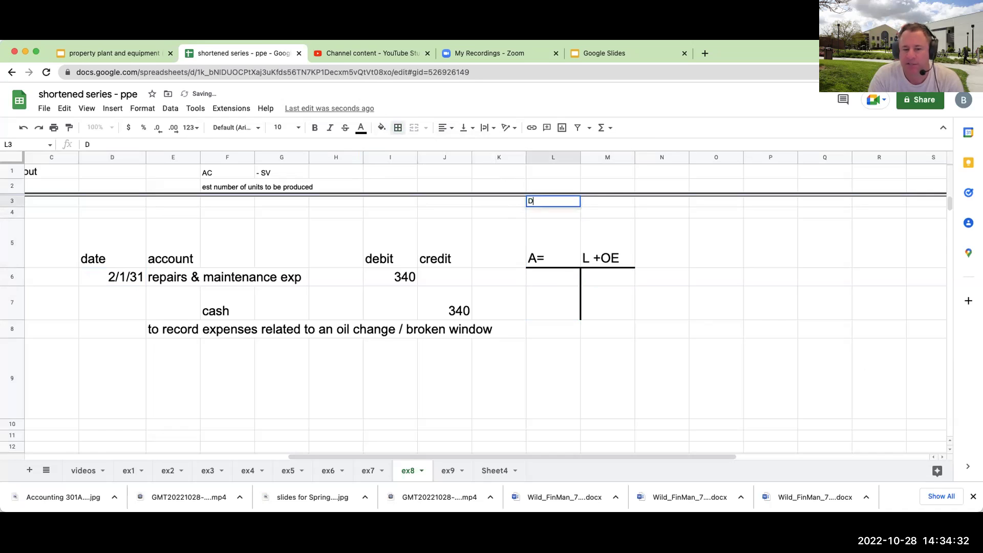
key(Tab)
text(C)
key(Return)
text(E)
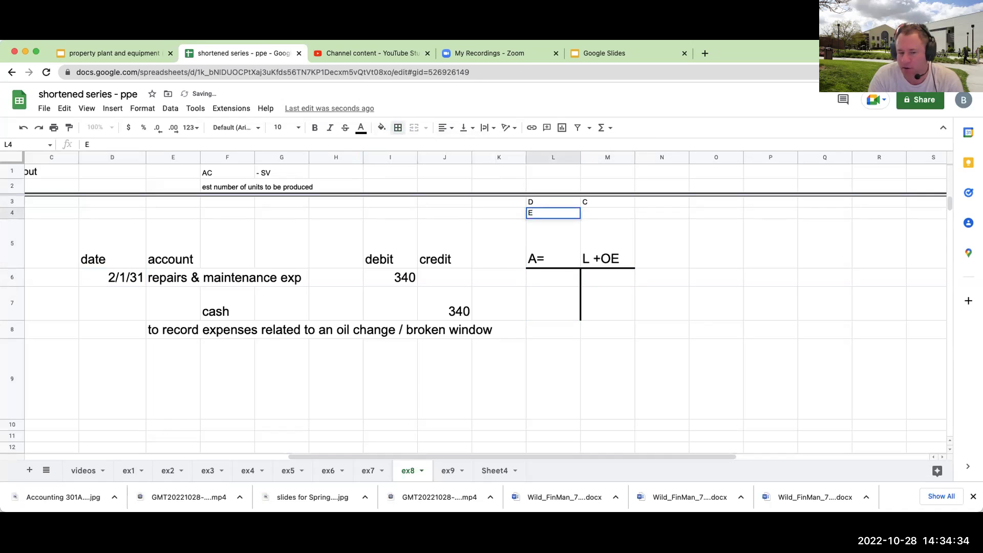
key(Tab)
text(R)
key(Return)
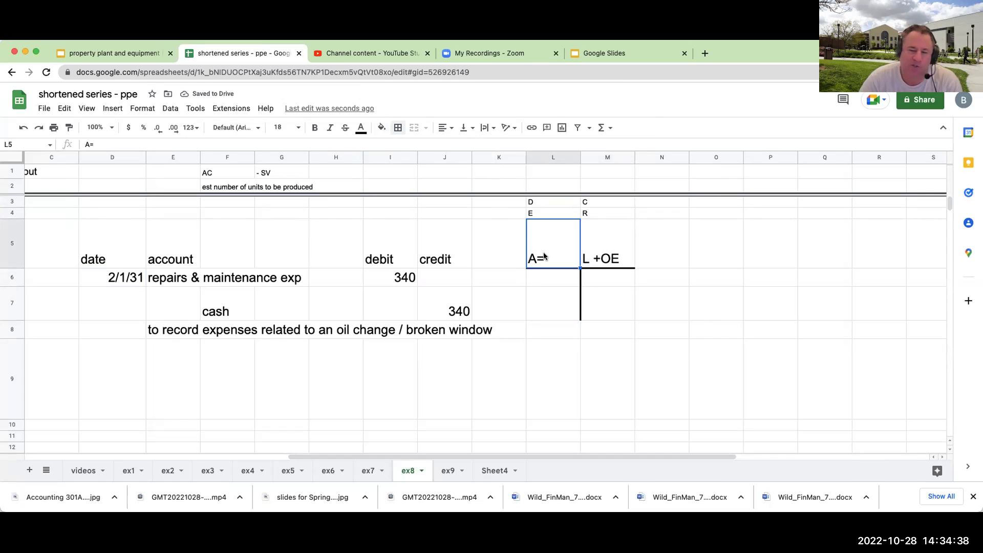
click(592, 204)
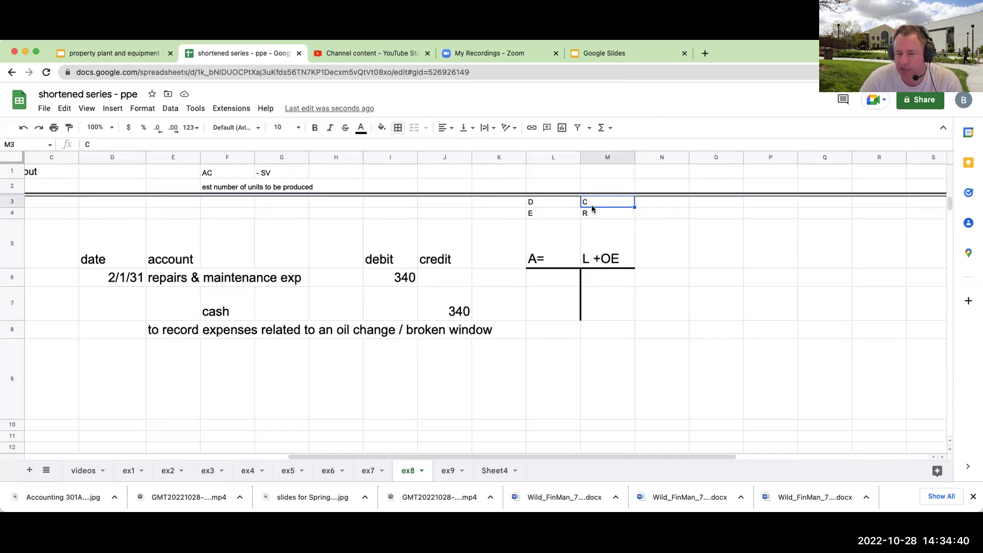
Step: Start the engine replacement entry with the date 1/1/30 in D11
scroll(246, 354, left, 10)
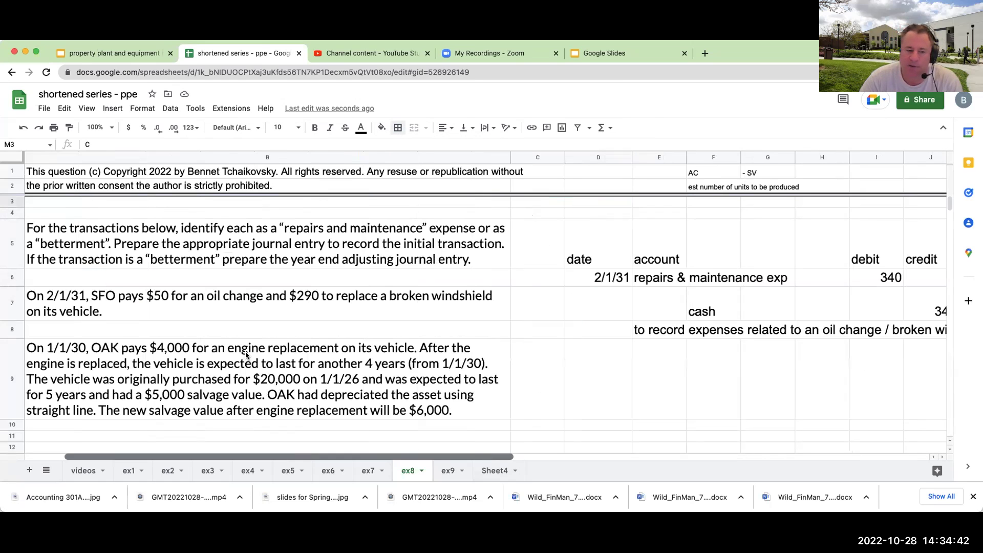
scroll(261, 344, down, 1)
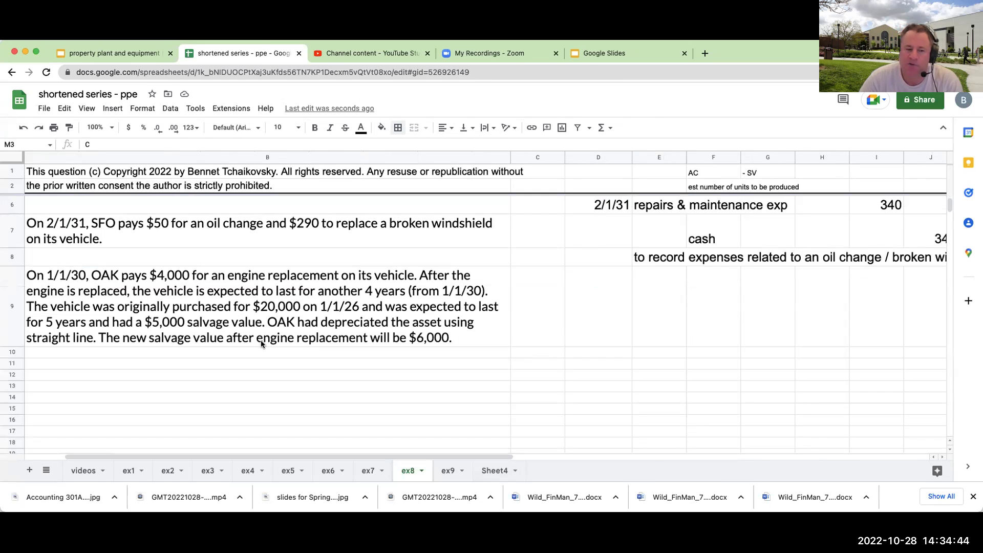
click(173, 293)
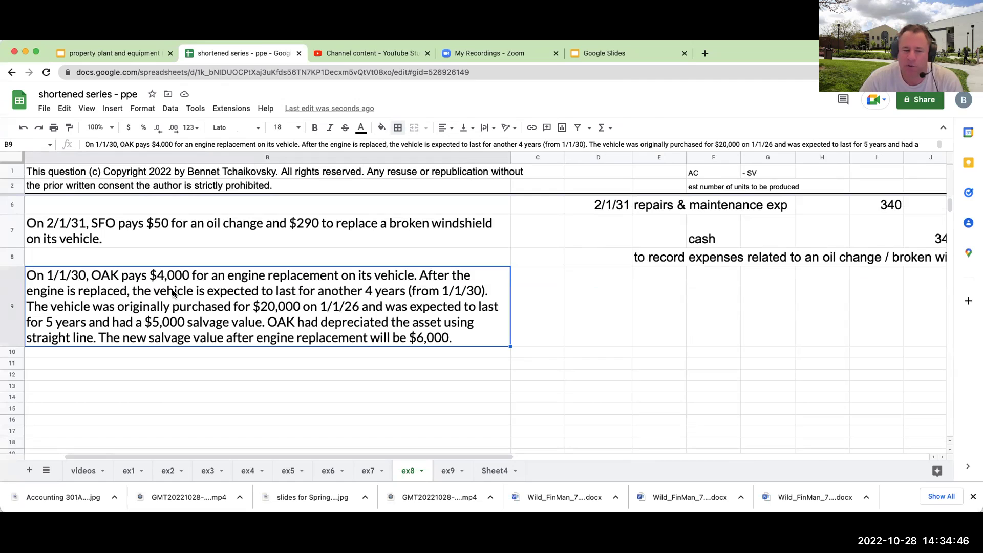
click(599, 361)
text(1)
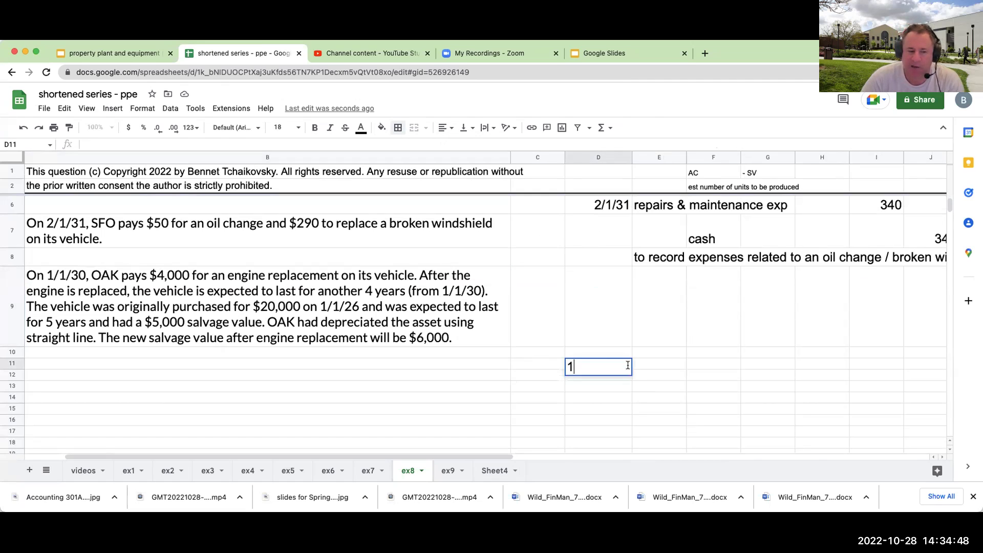
text(/30/)
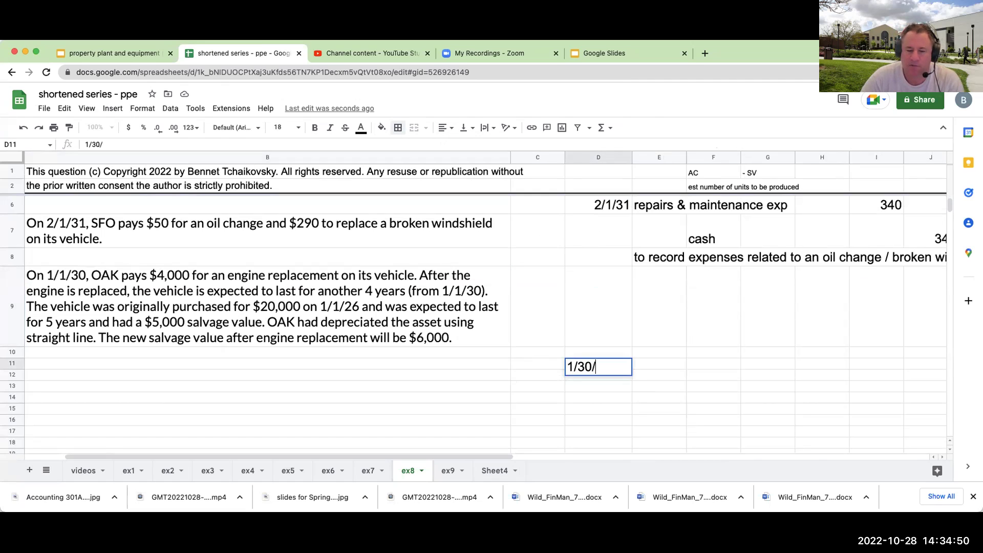
key(BackSpace)
key(BackSpace)
key(BackSpace)
text(1/30)
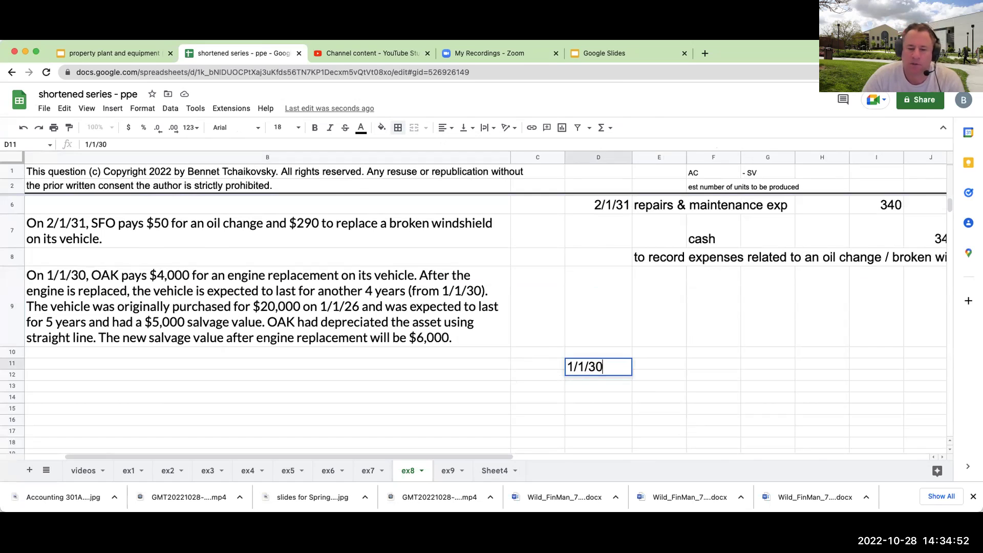
key(Tab)
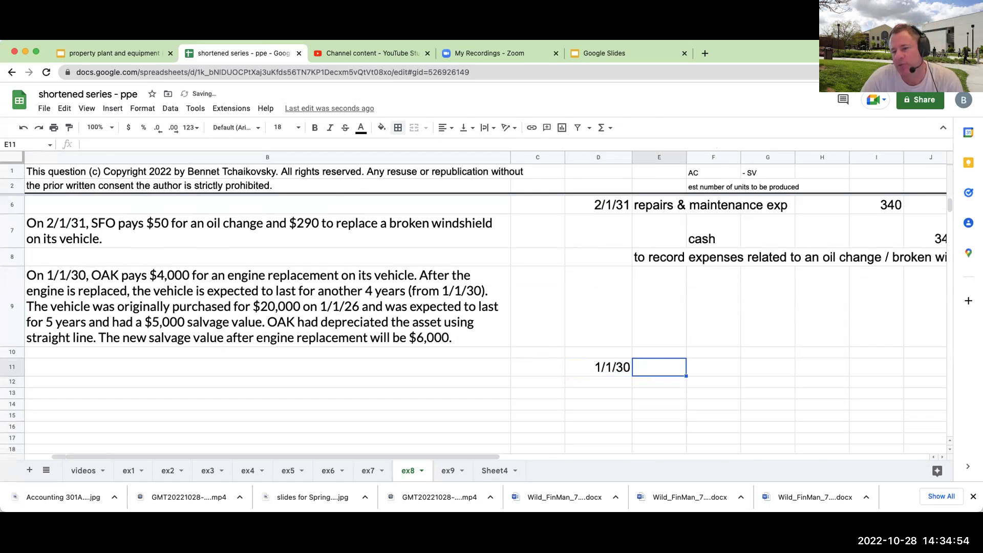
Step: Credit cash 4000 on the next row and enter a 4000 debit on the date row
click(713, 382)
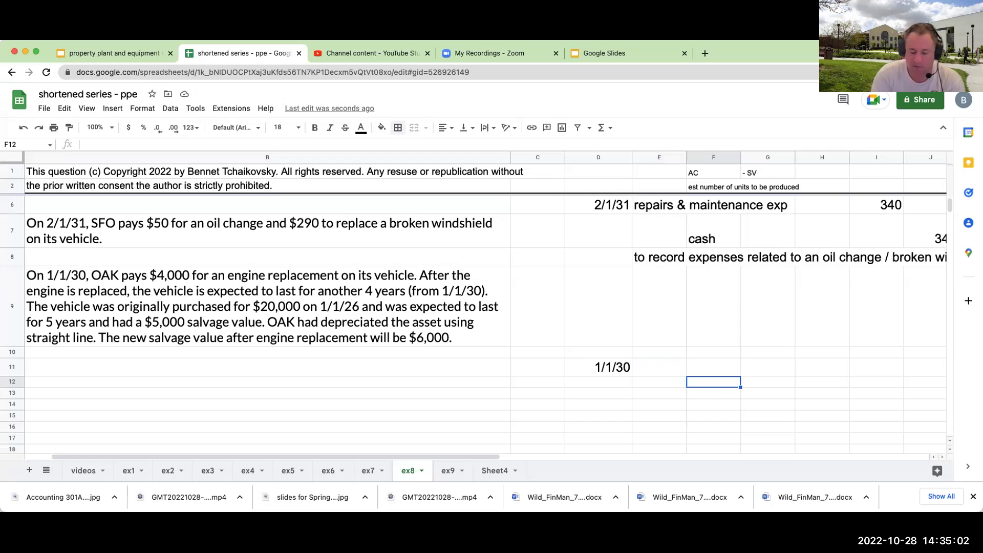
text(cash)
key(Return)
click(821, 385)
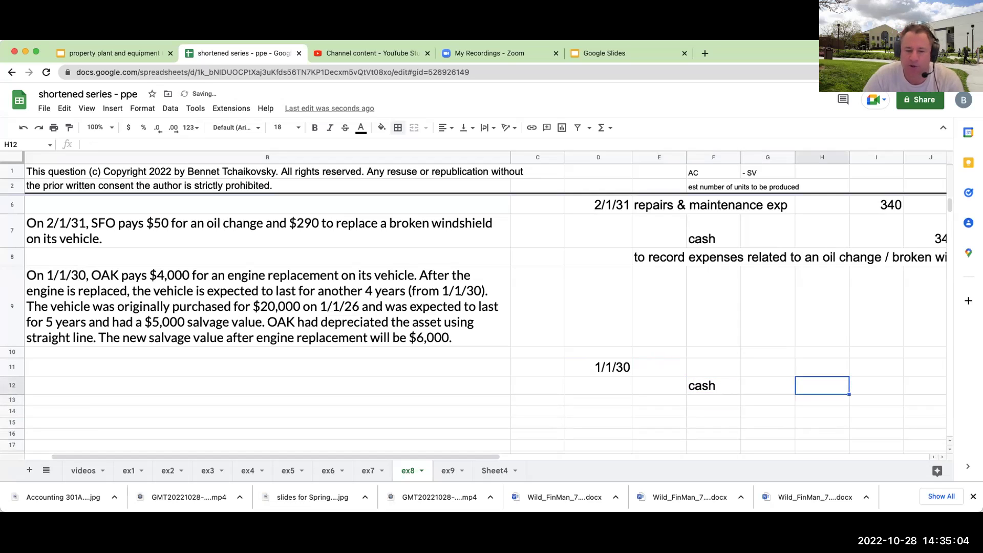
text(4000)
key(Left)
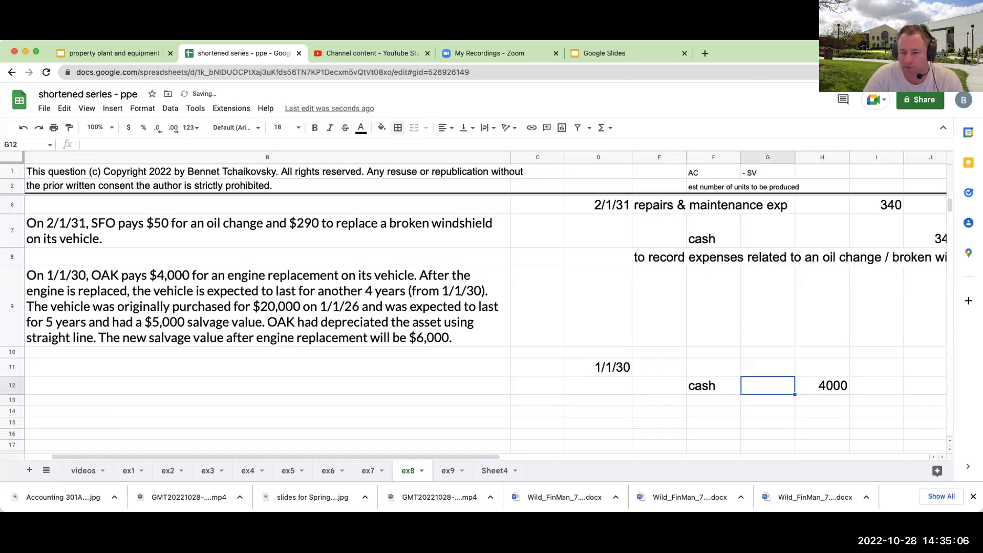
key(Up)
text(4000)
key(Return)
key(Up)
key(Left)
key(Left)
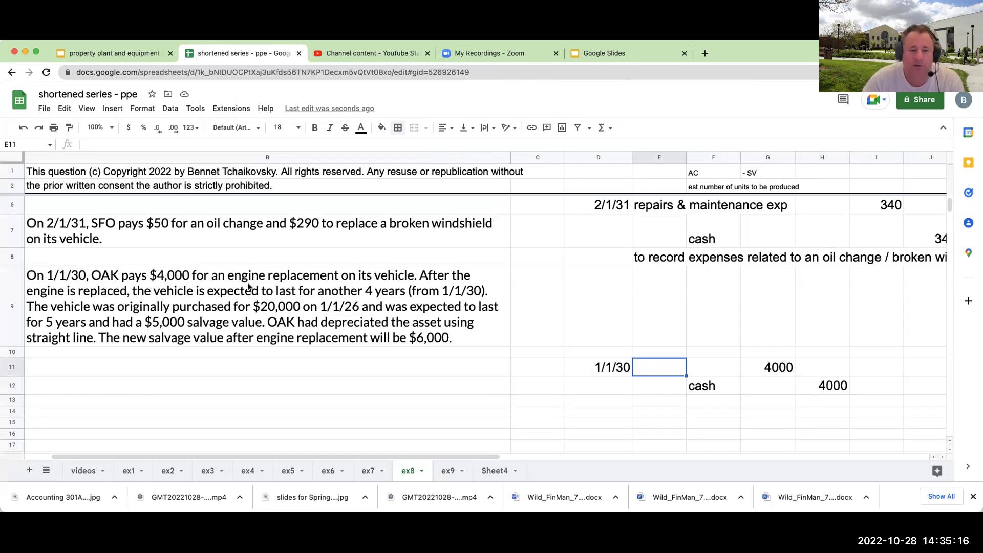
Step: Review slides 50, 49 and 48 on betterments versus repairs, then go back to the ppe spreadsheet
click(133, 49)
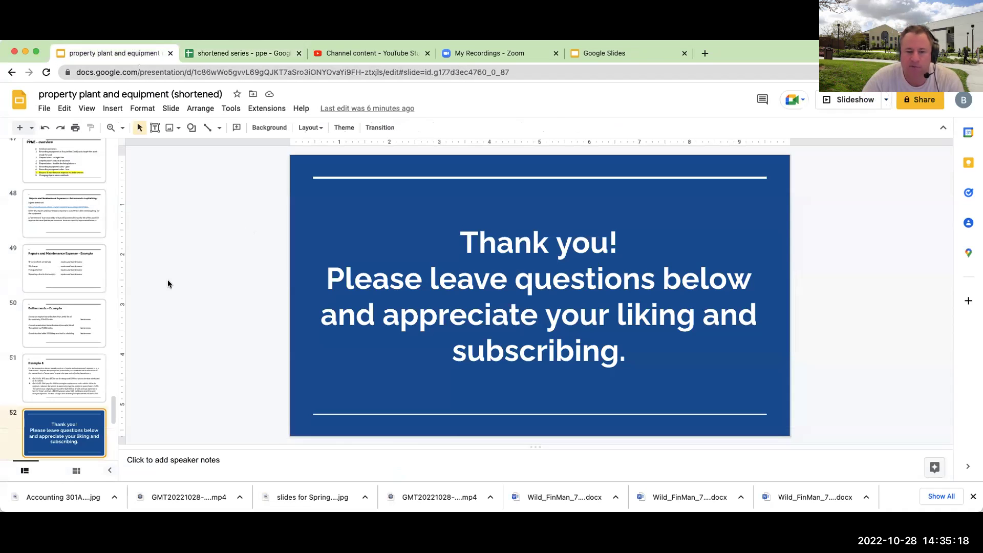
click(66, 333)
click(57, 265)
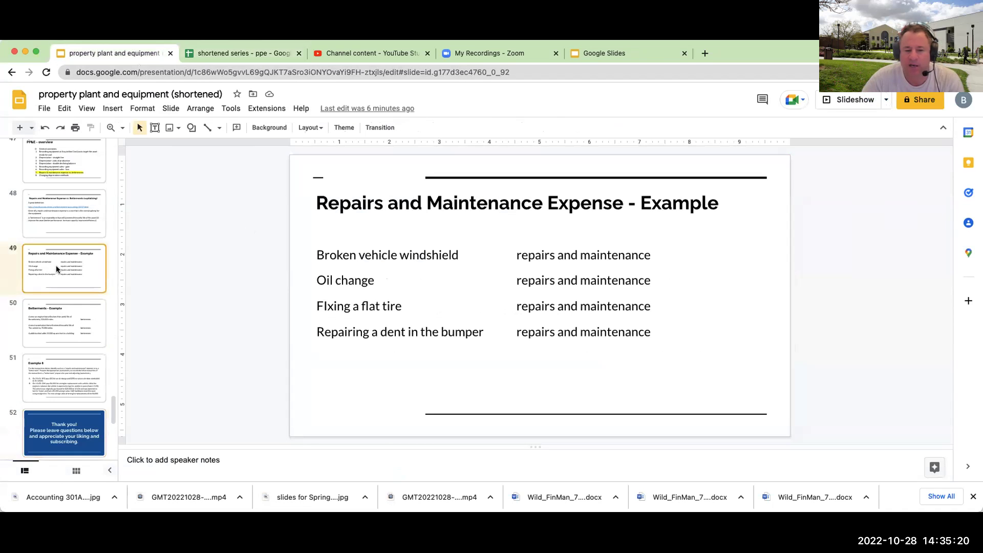
click(57, 215)
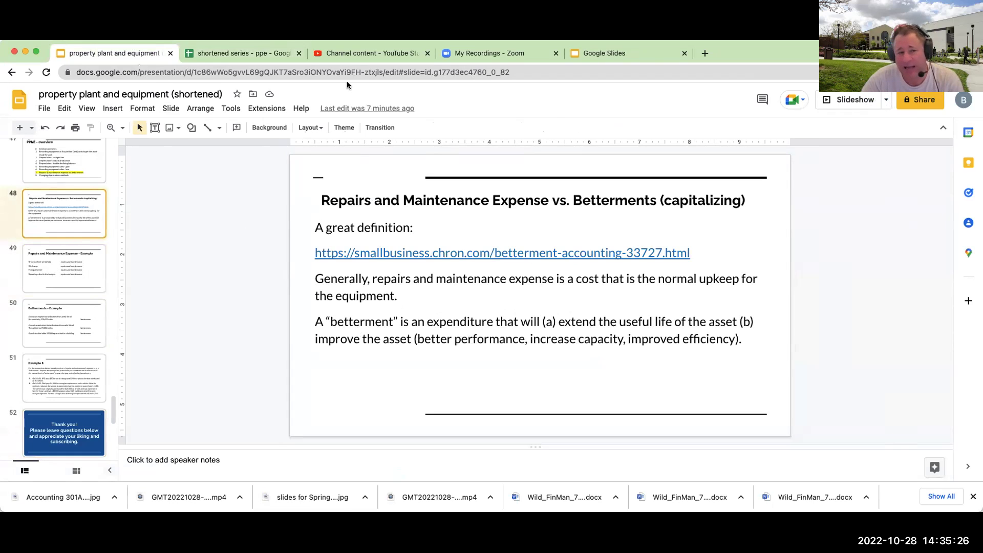
click(239, 54)
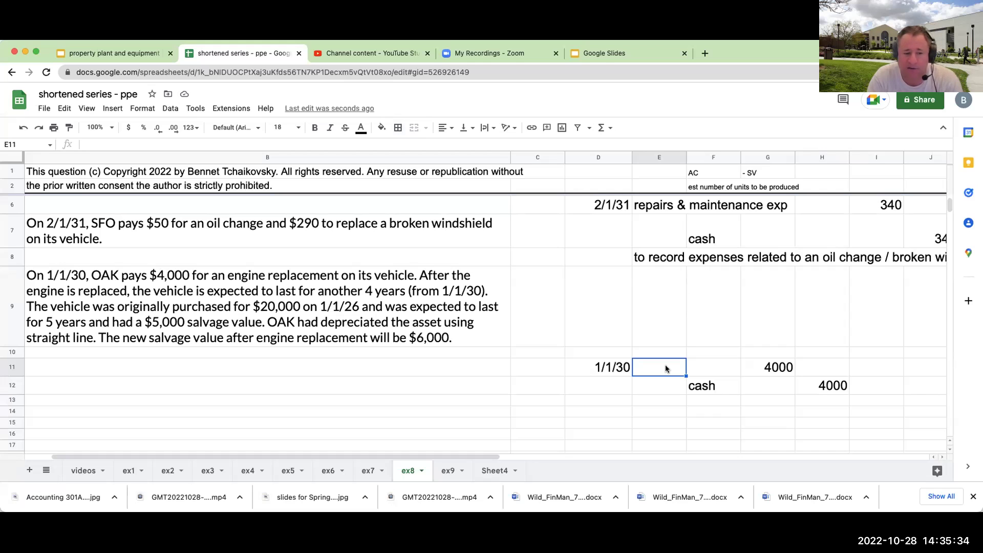
Step: Debit equipment - engine and add the memo 'to record purchase of a new engine for the vehicle'
text(e)
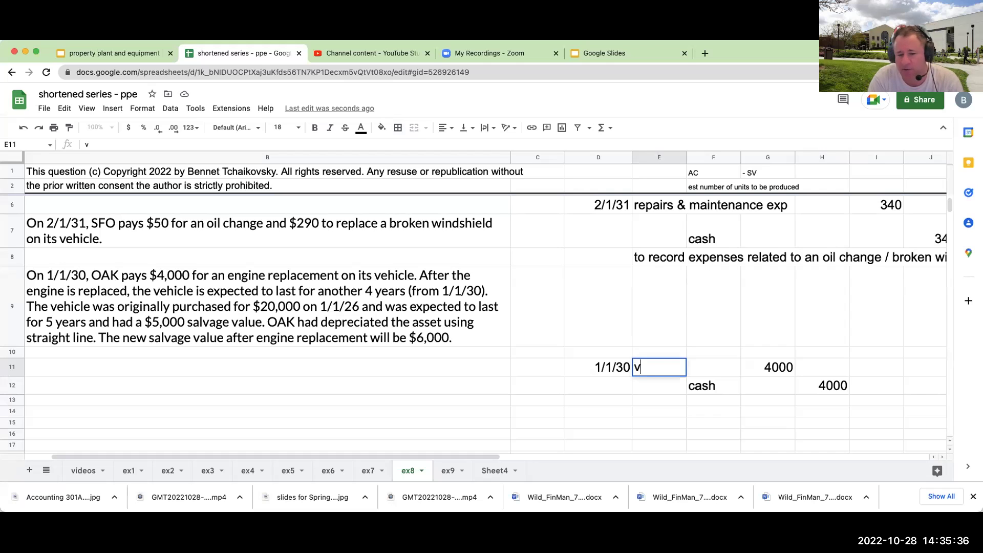
key(BackSpace)
text(eqi)
key(BackSpace)
text(uipm)
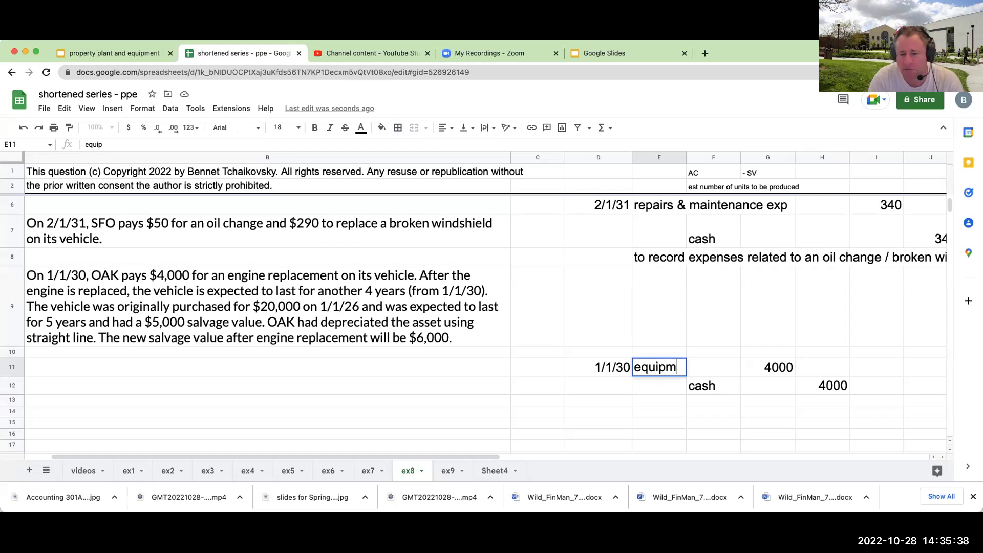
text(ent -)
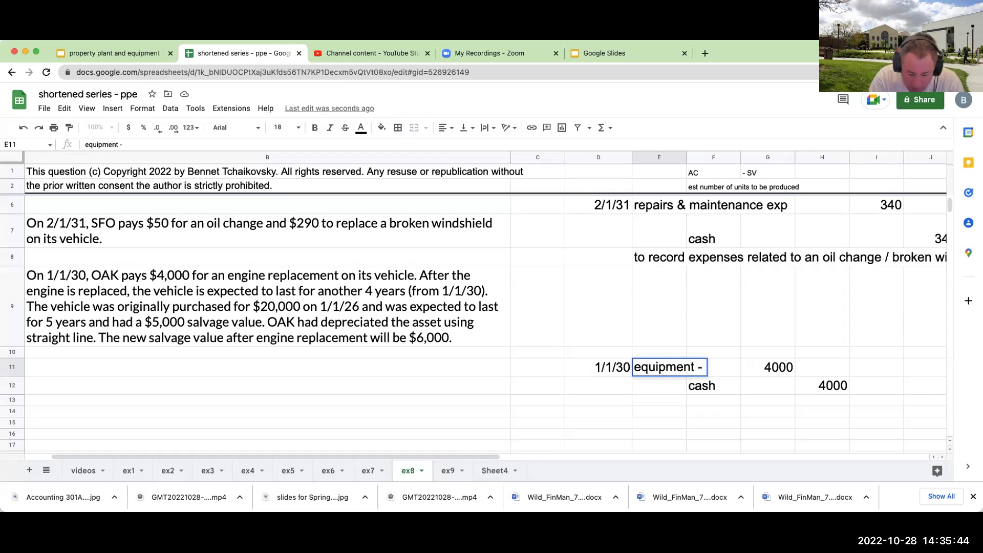
text( engine)
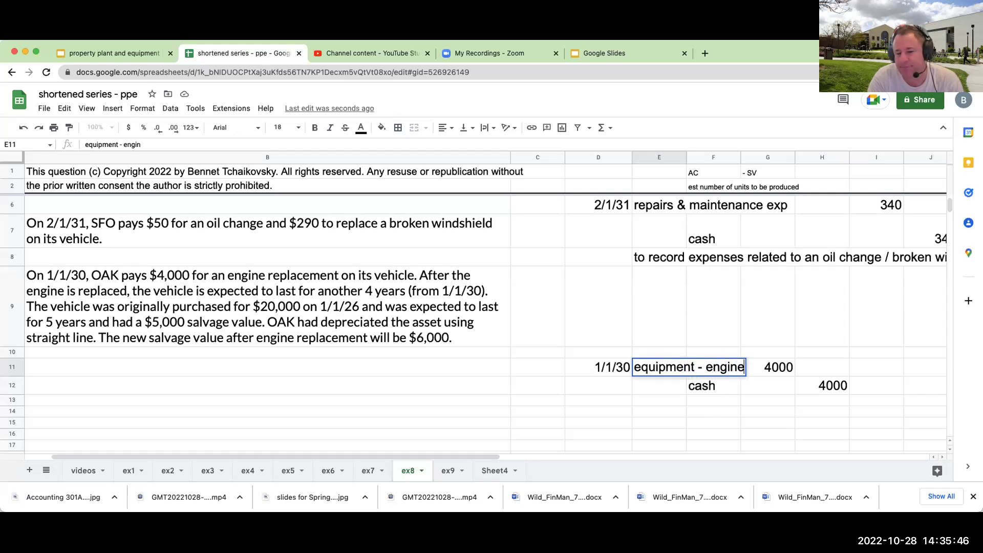
key(Return)
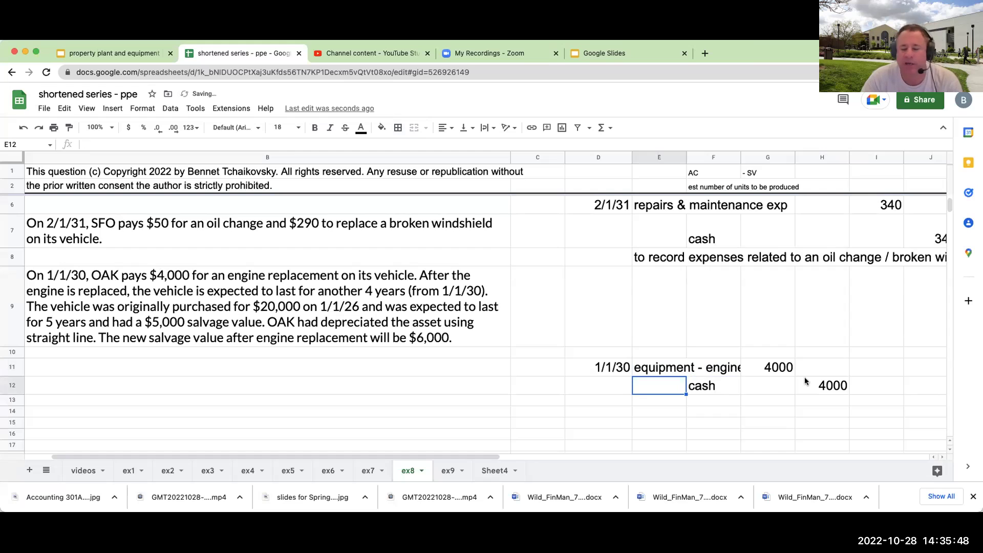
click(673, 399)
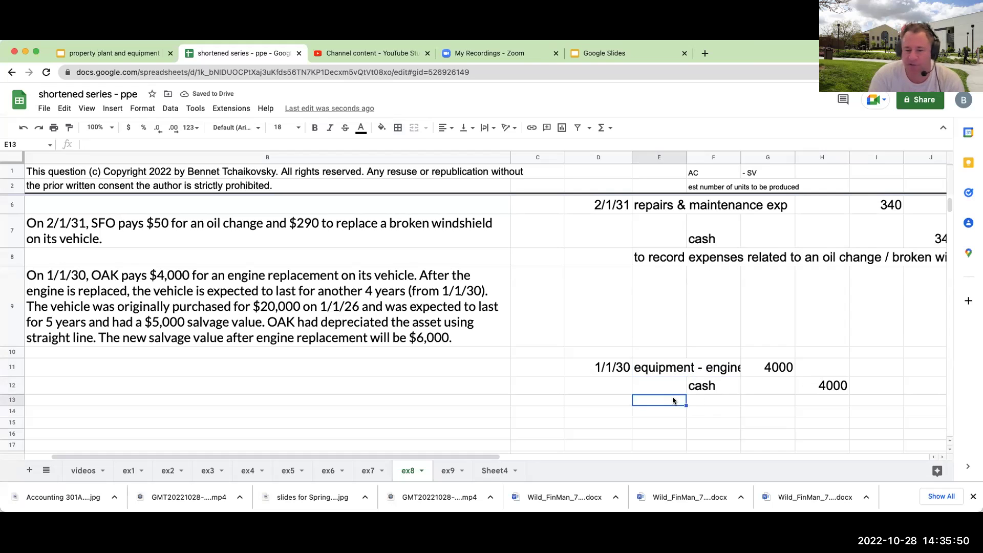
text(to r)
text(ecord purch)
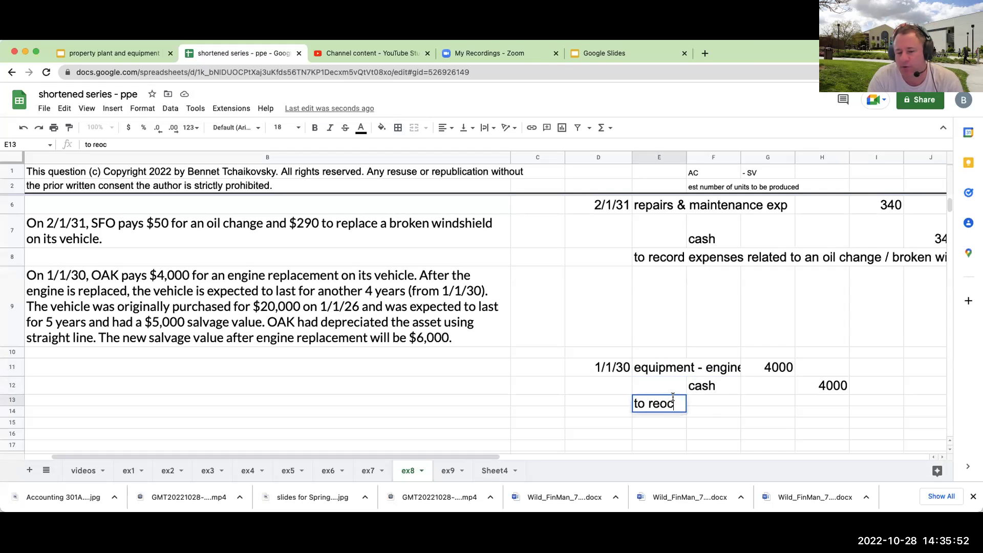
text(ase of)
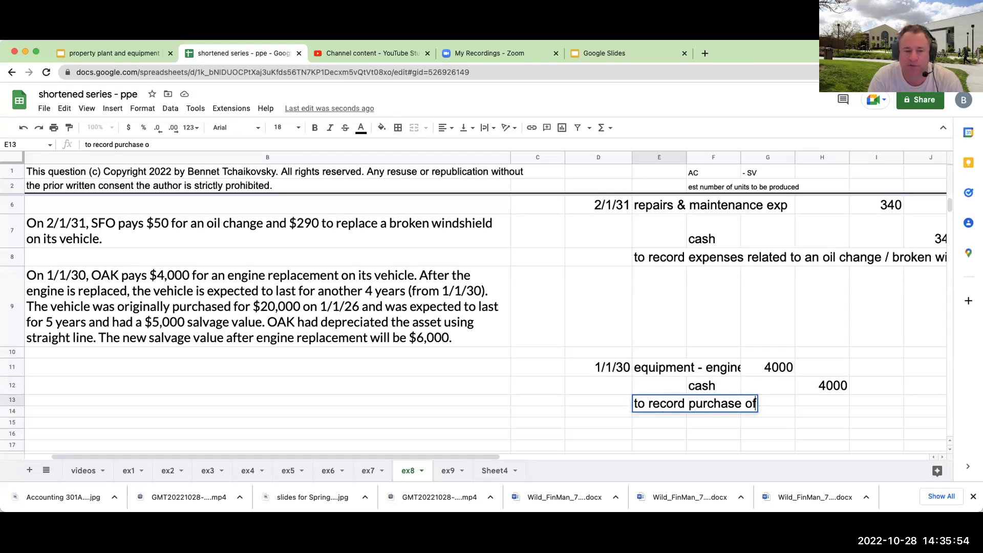
text( a new)
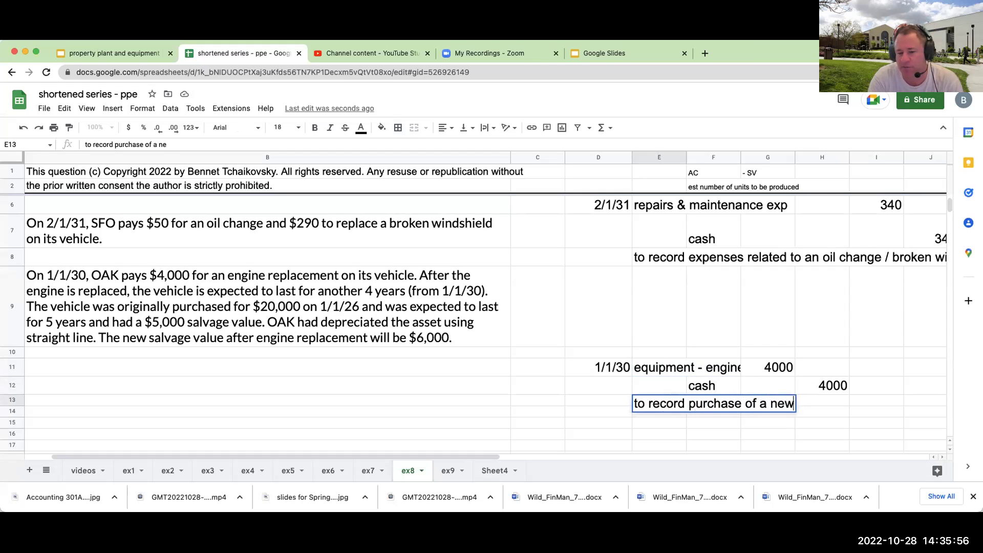
text( engine for the vehic)
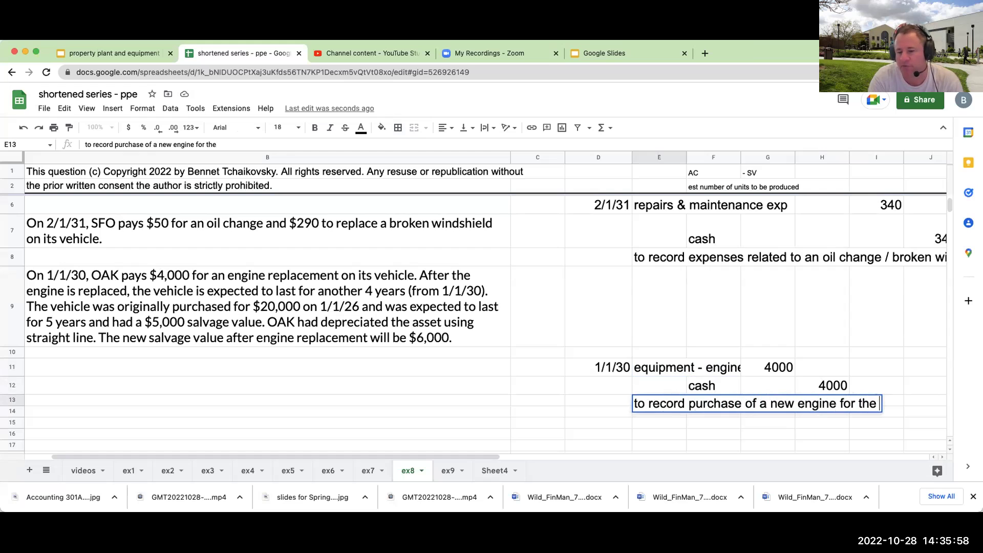
key(BackSpace)
key(BackSpace)
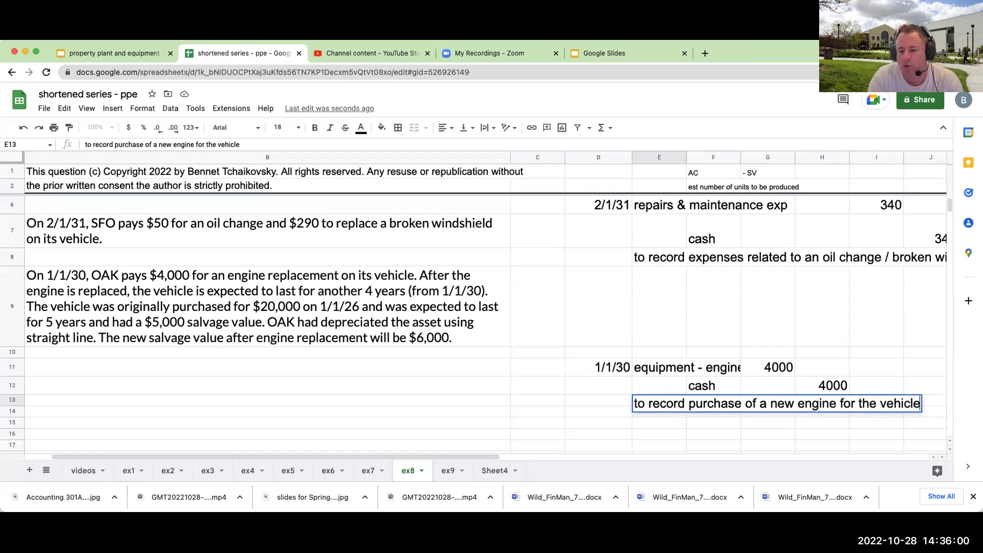
key(Return)
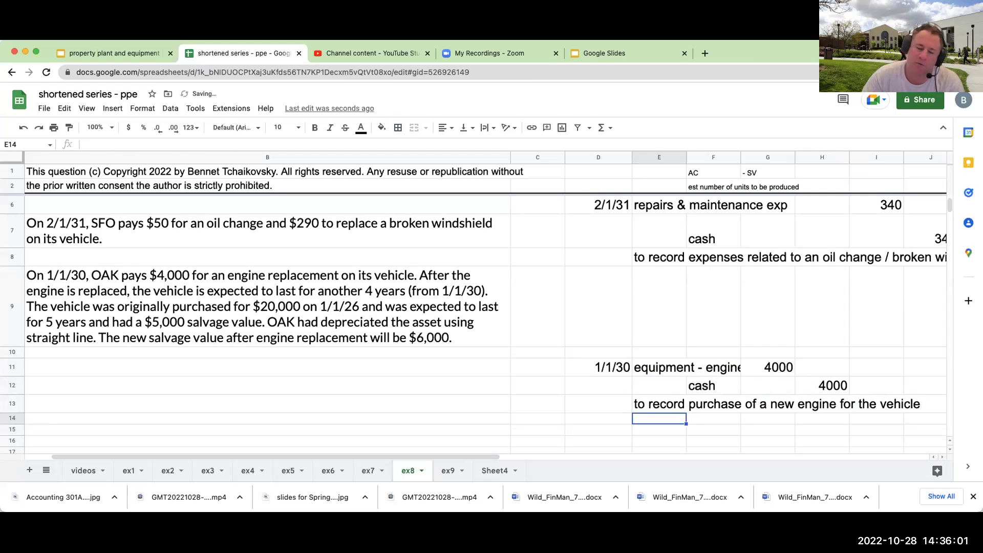
Step: Copy the date/account/debit/credit header row D5:J5 into row 10 above the engine entry
click(665, 376)
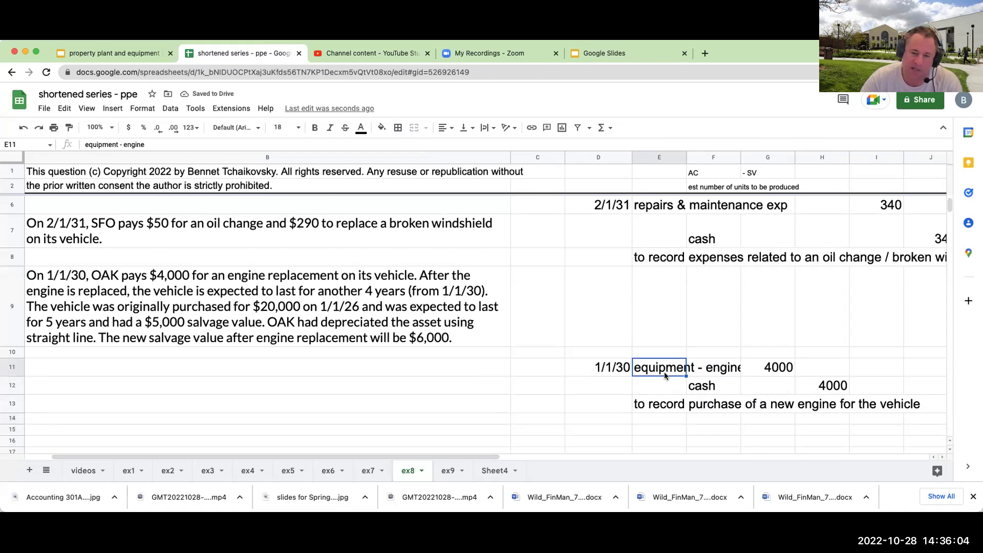
scroll(665, 375, up, 1)
click(609, 403)
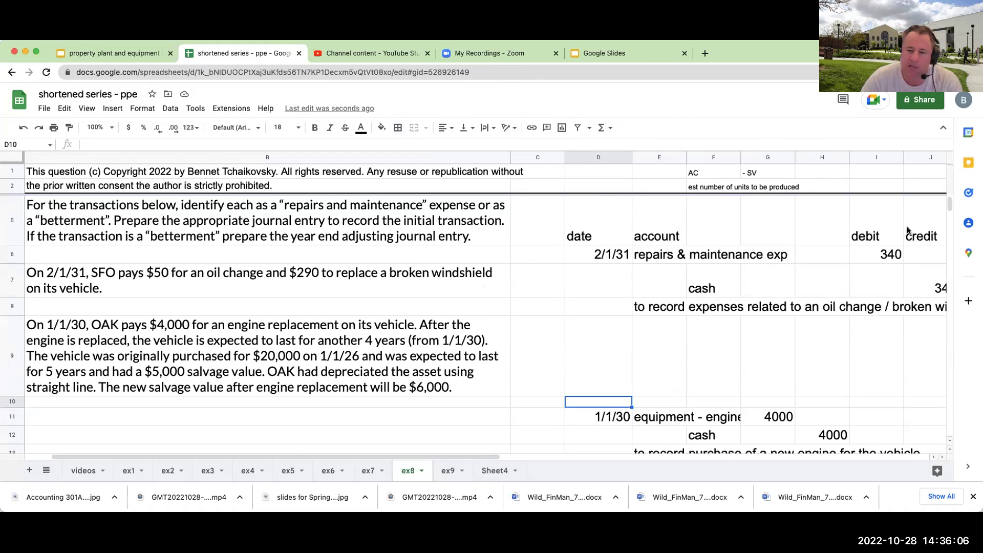
drag(598, 220, 907, 231)
key(ctrl+c)
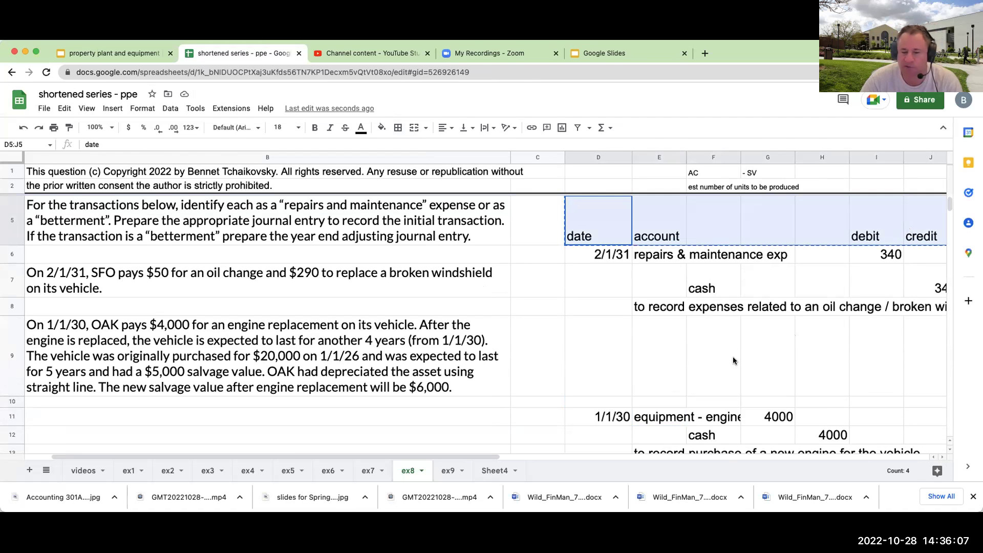
click(616, 397)
key(ctrl+v)
Step: Move the 4000 amounts into the debit and credit columns and format them as whole-dollar currency
scroll(703, 348, down, 1)
scroll(704, 349, down, 1)
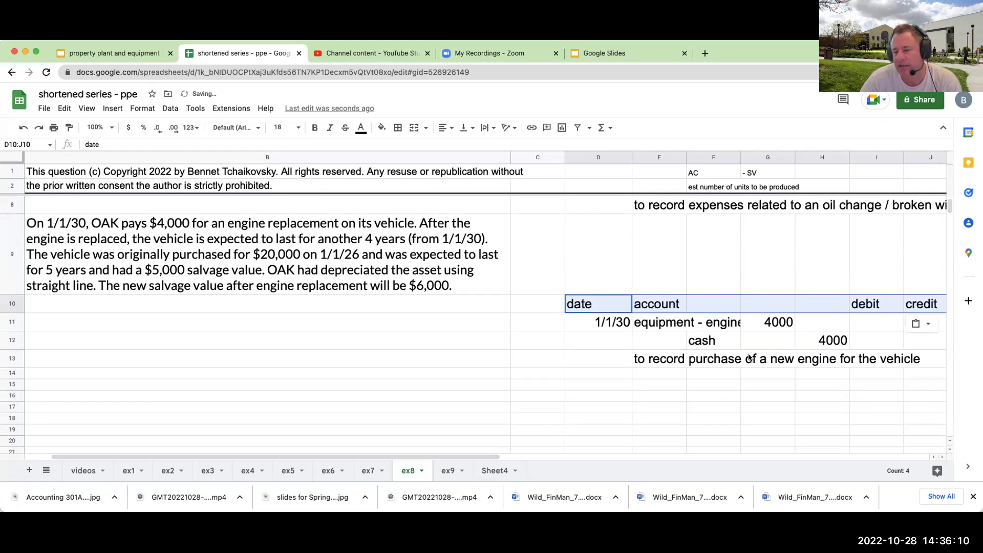
drag(773, 324, 889, 333)
scroll(859, 334, up, 3)
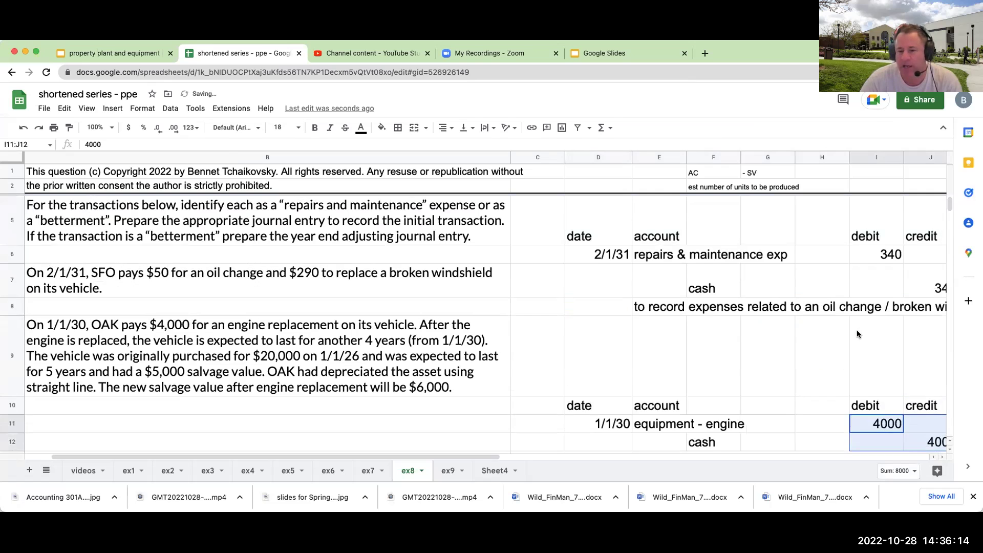
scroll(858, 334, down, 2)
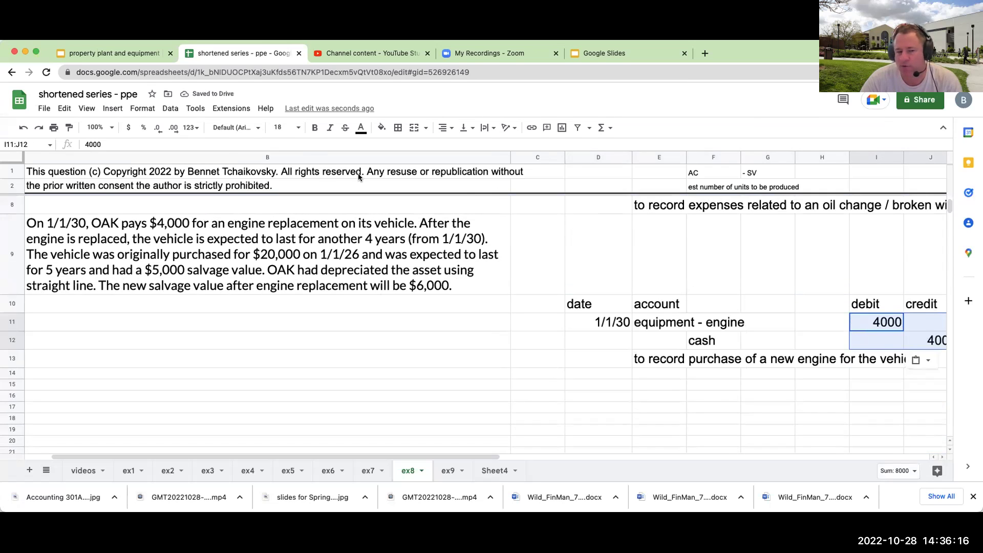
click(129, 128)
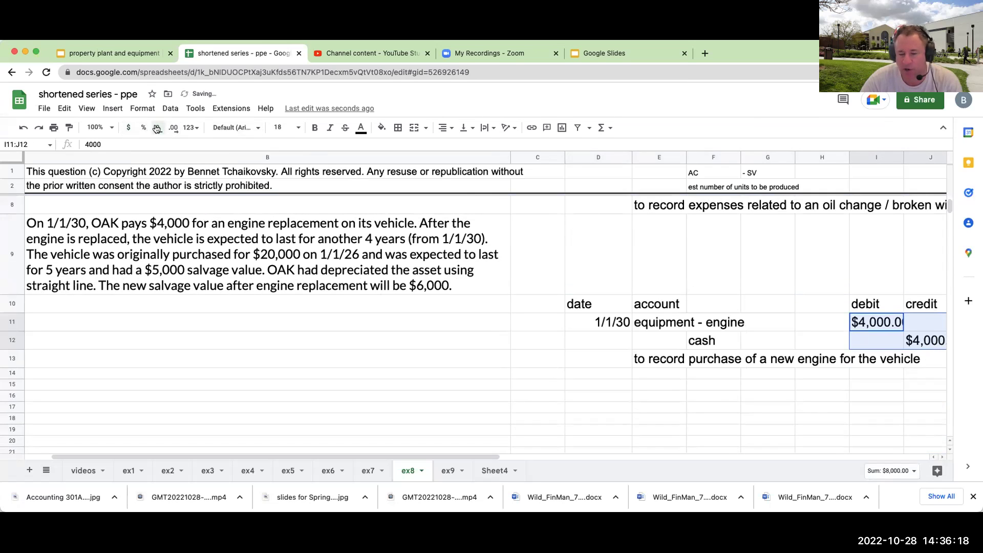
click(158, 128)
click(641, 395)
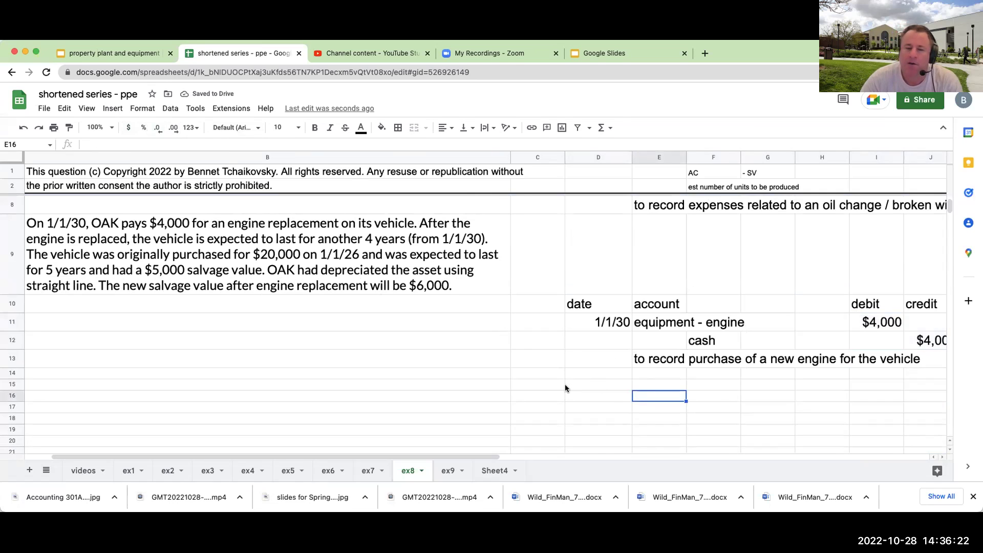
click(164, 282)
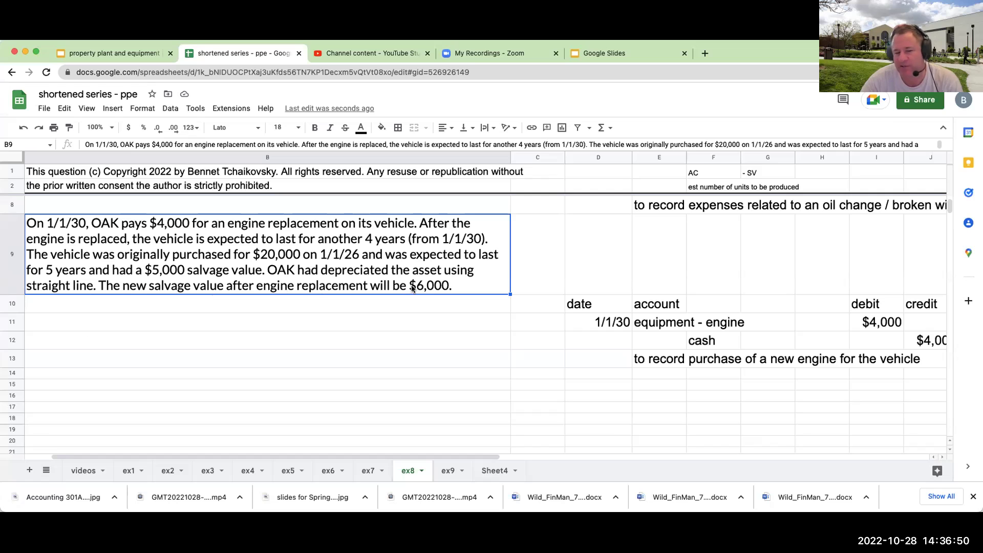
Step: Enter a 12/31/30 entry debiting depreciation expense and crediting A/D
click(648, 385)
click(609, 395)
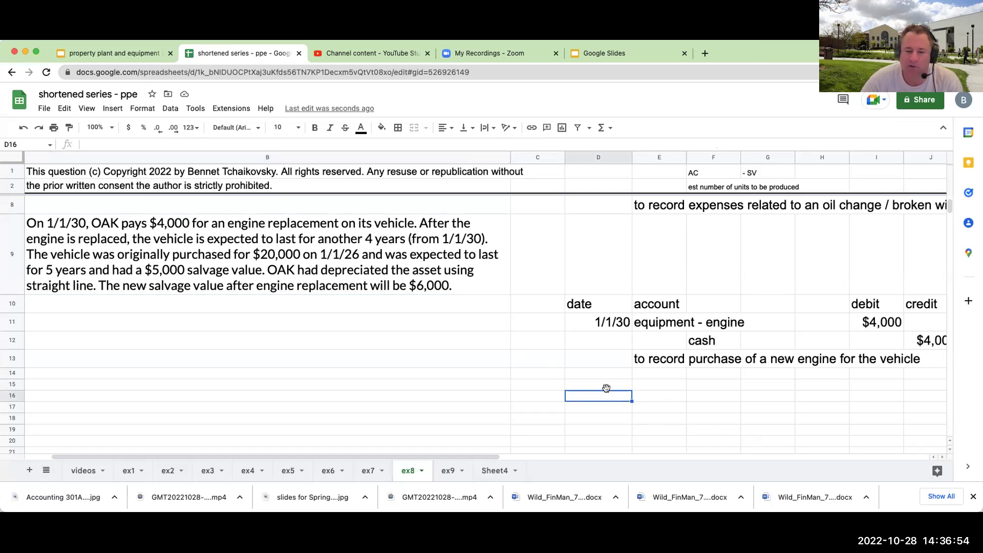
text(12/31/30)
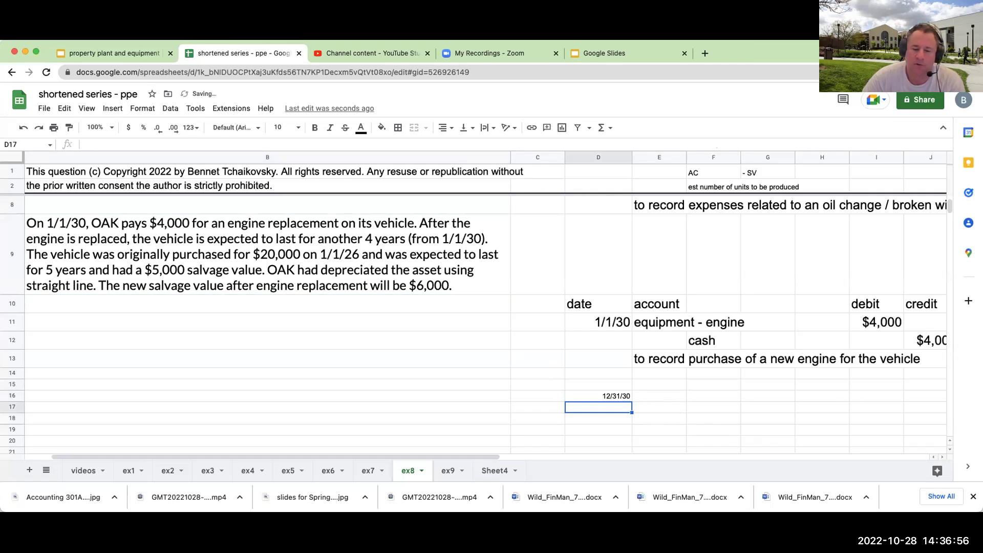
key(Tab)
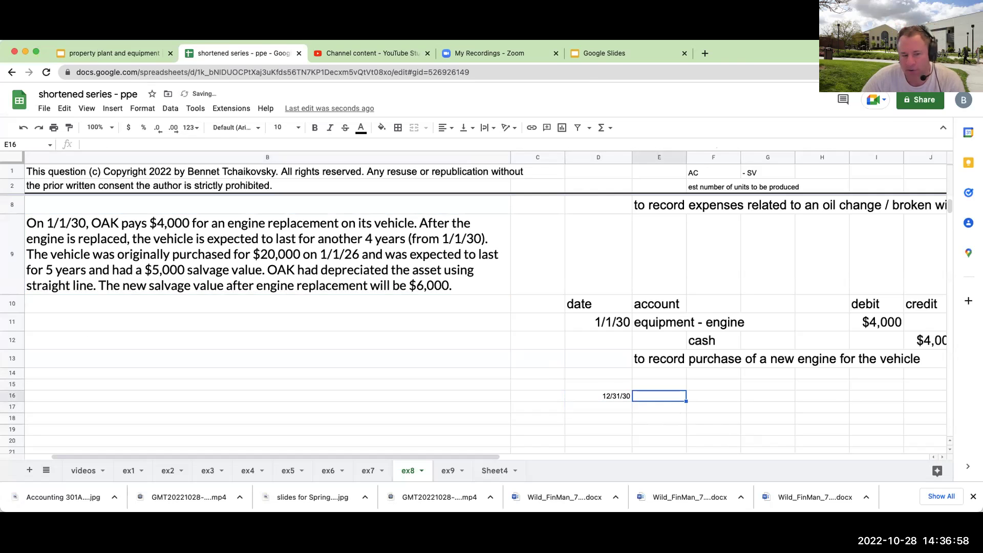
text(de)
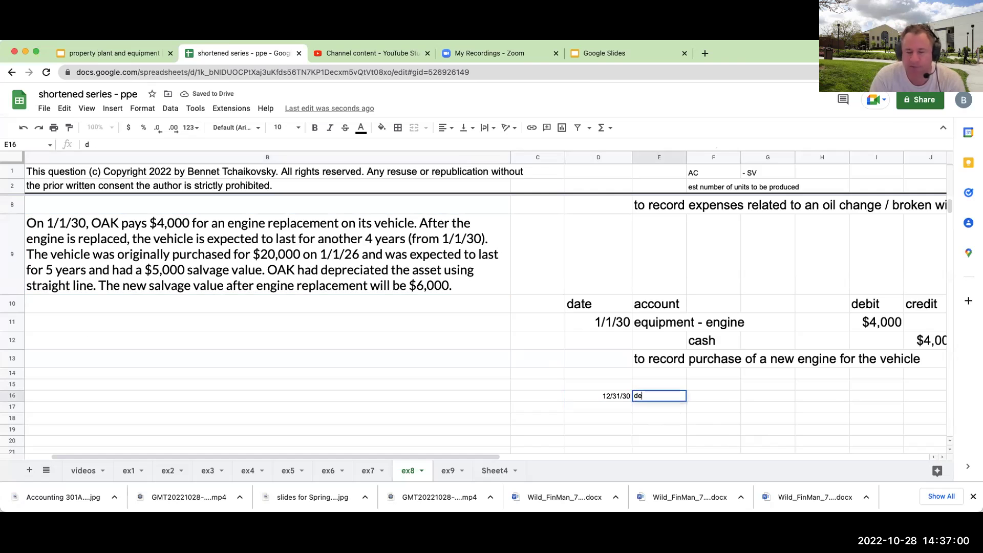
text(preciaiton expense)
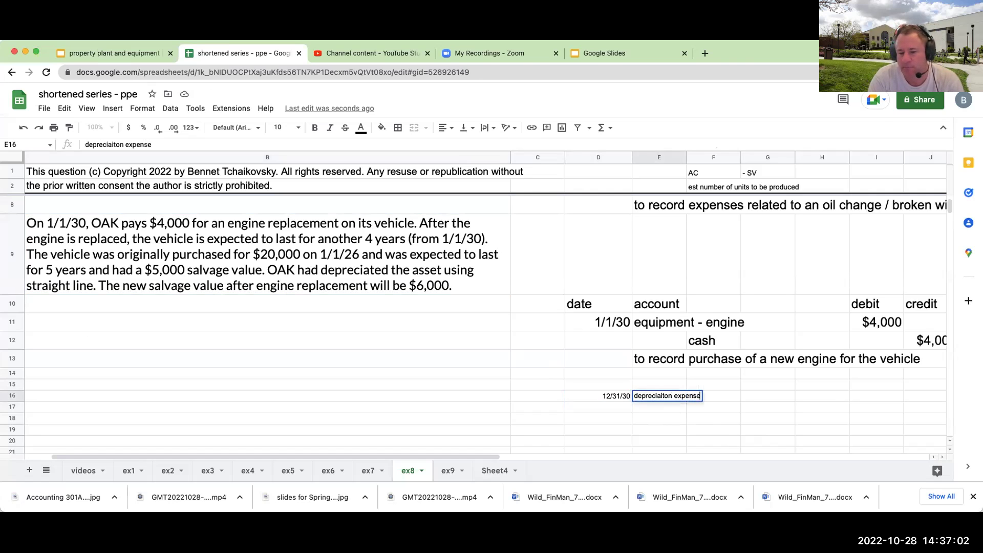
key(Return)
key(Tab)
text(A/D)
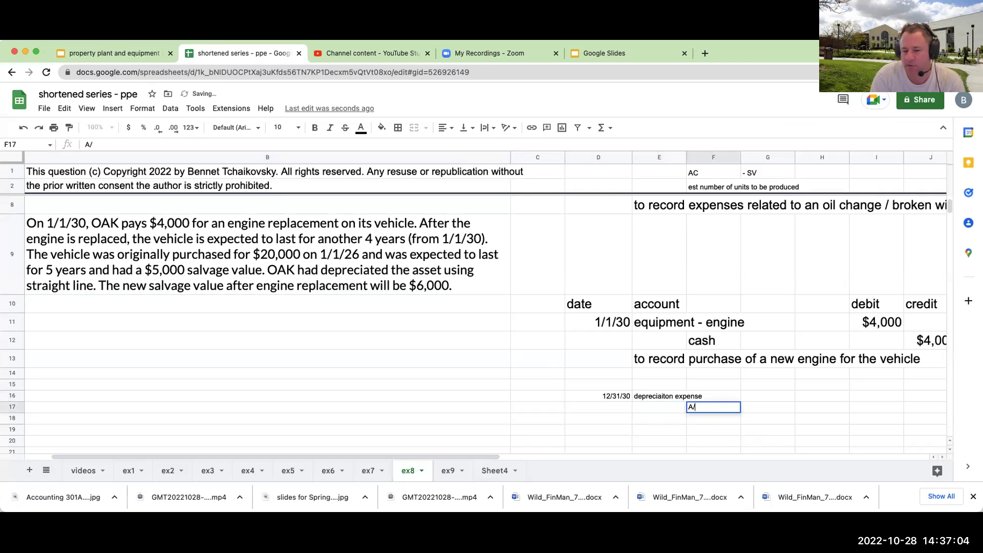
key(Return)
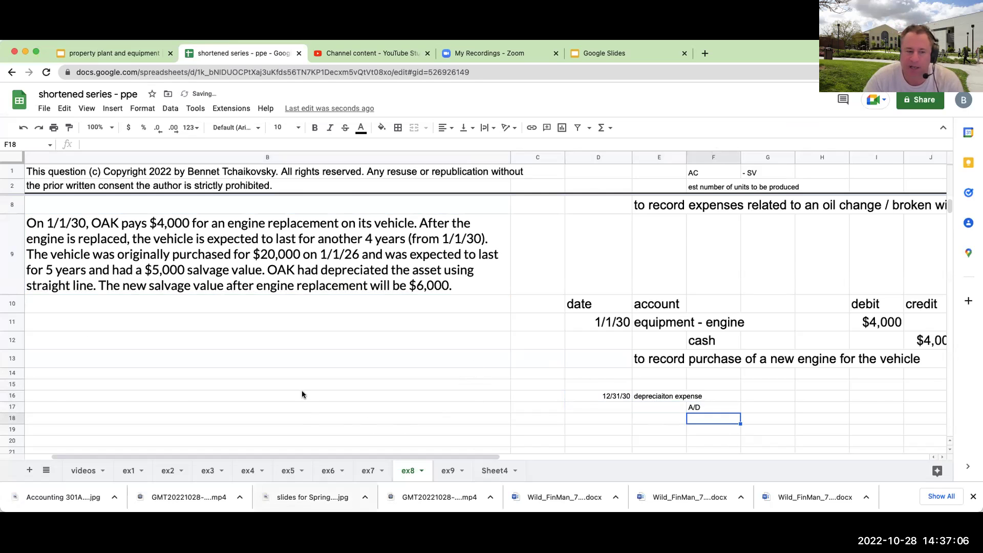
Step: Set the C16:Z23 block holding the new entry to font size 18
scroll(302, 390, up, 3)
click(179, 251)
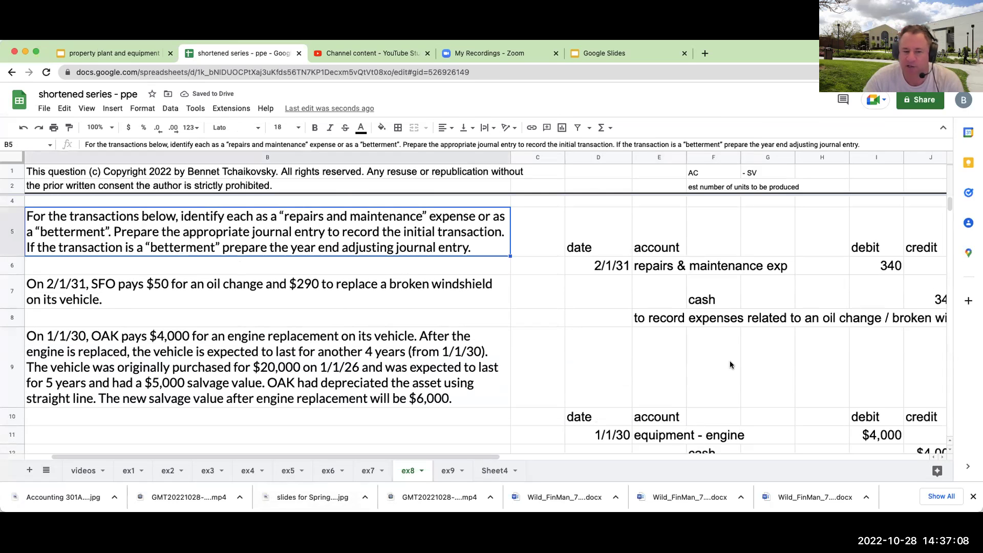
scroll(717, 379, down, 5)
drag(560, 300, 942, 375)
click(281, 127)
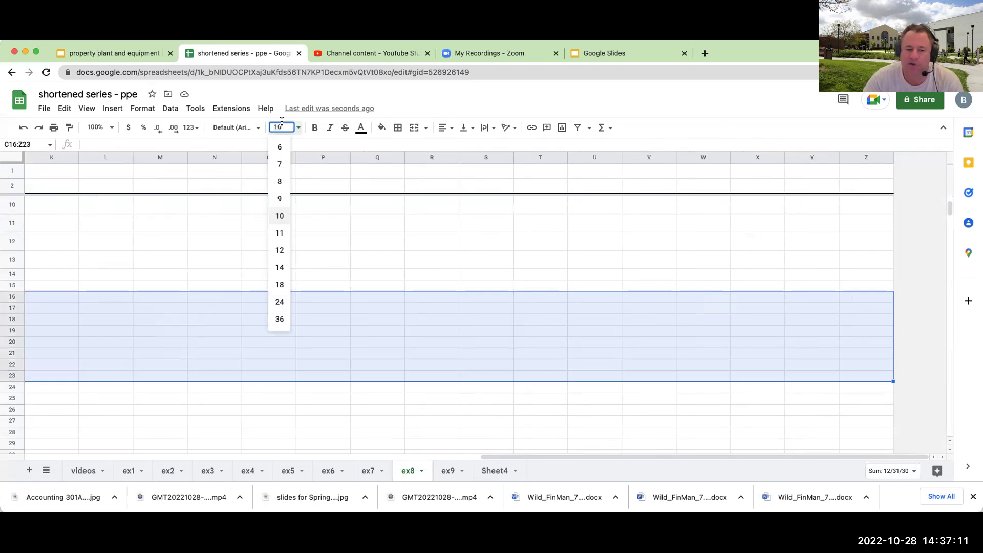
click(279, 285)
click(420, 345)
drag(514, 457, 91, 439)
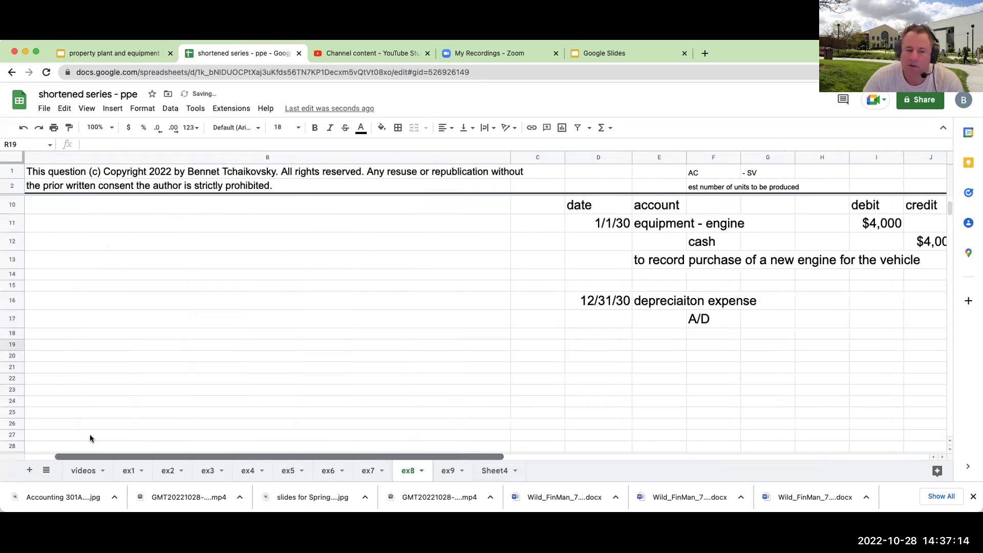
click(640, 348)
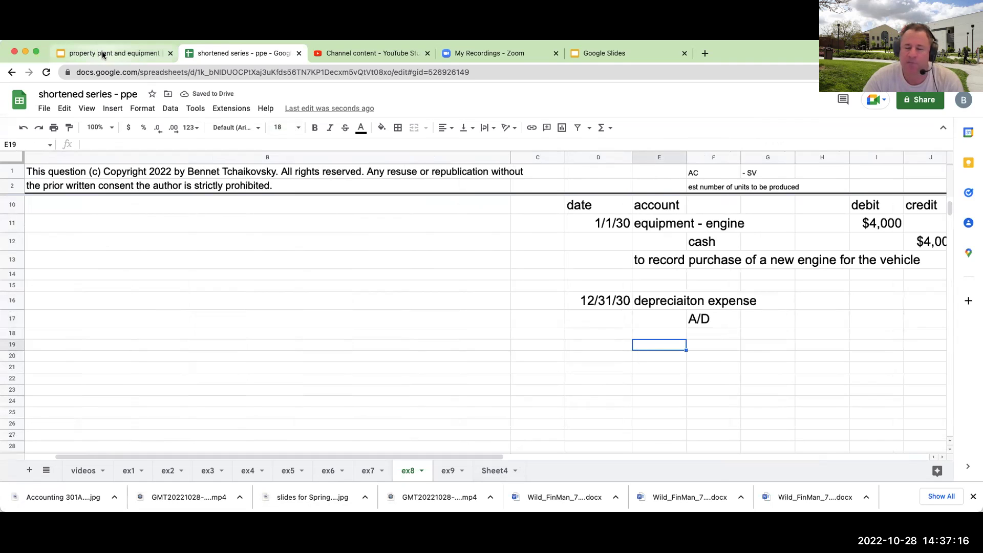
Step: Draw the first T-account lines: top border on E22:F22, vertical border down E22:E26
click(654, 379)
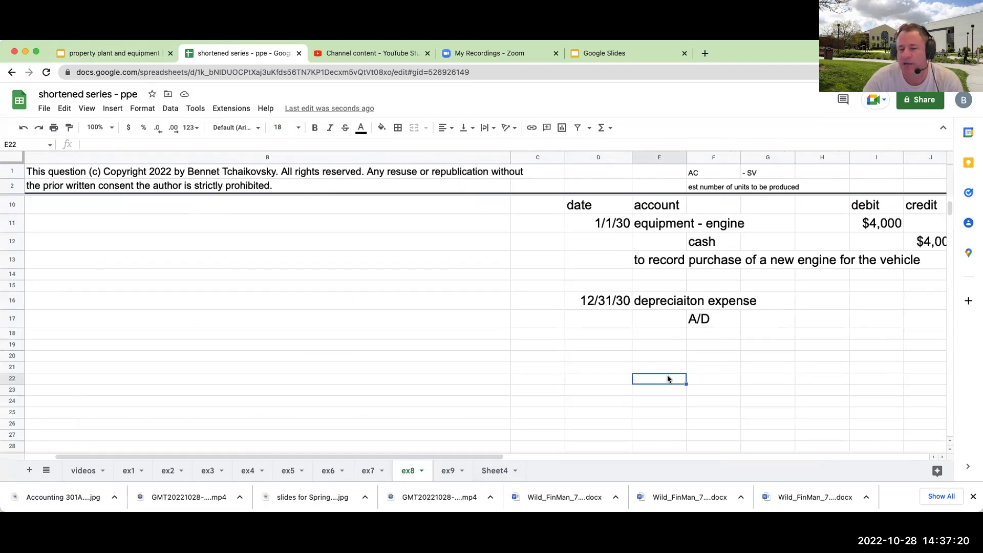
drag(668, 379, 714, 379)
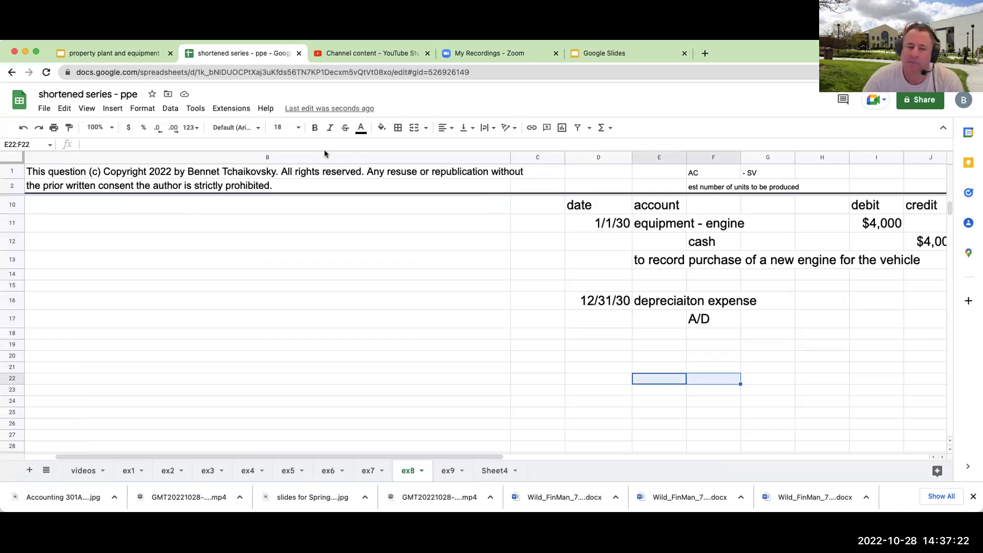
click(399, 133)
click(417, 164)
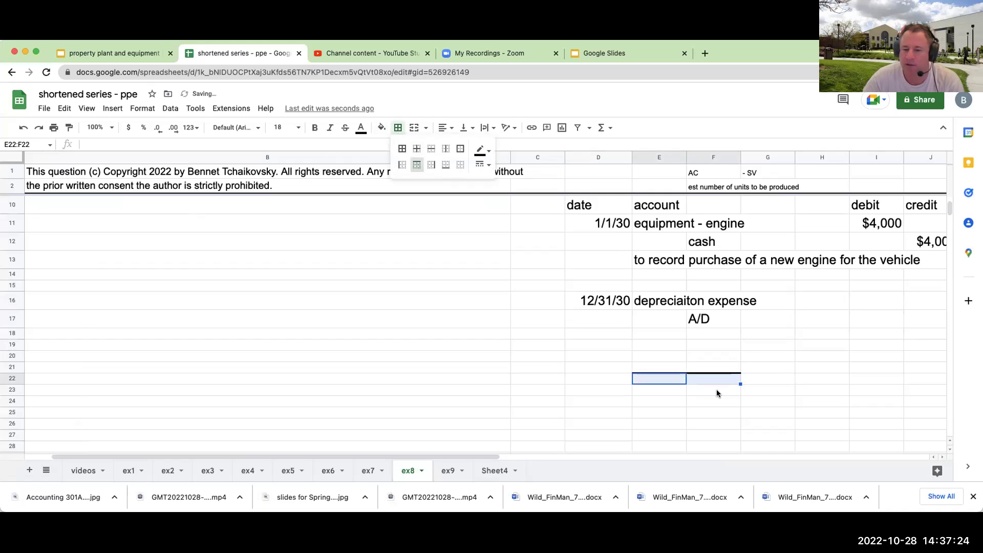
click(713, 412)
drag(668, 383, 669, 428)
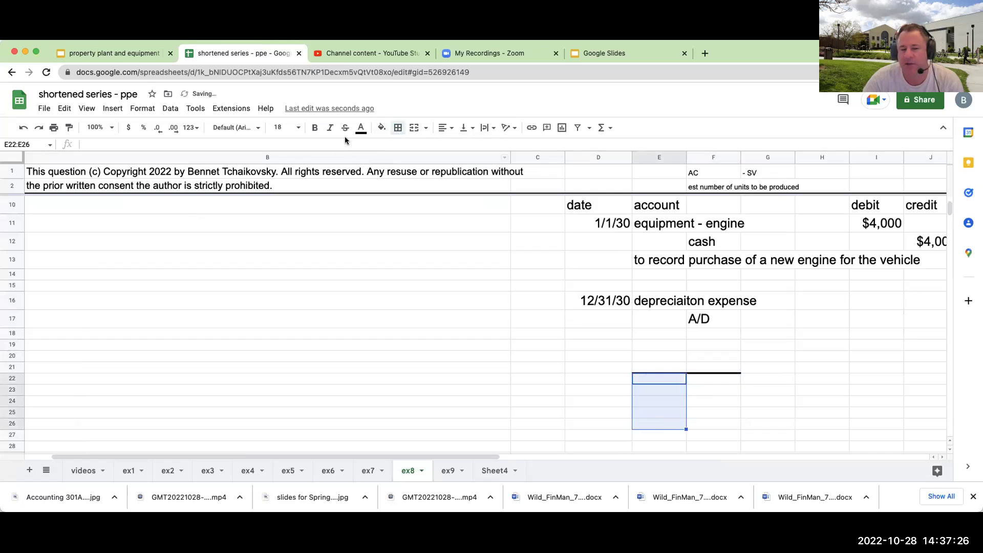
click(398, 128)
click(431, 165)
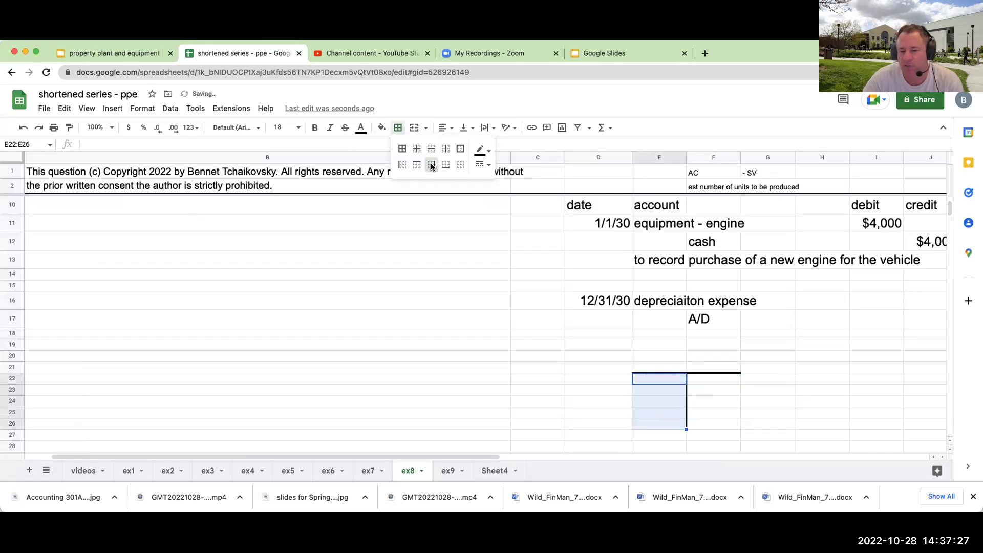
Step: Title the T-account 'equipment' in E21 and enter its 20000 debit balance
click(666, 367)
text(Asset)
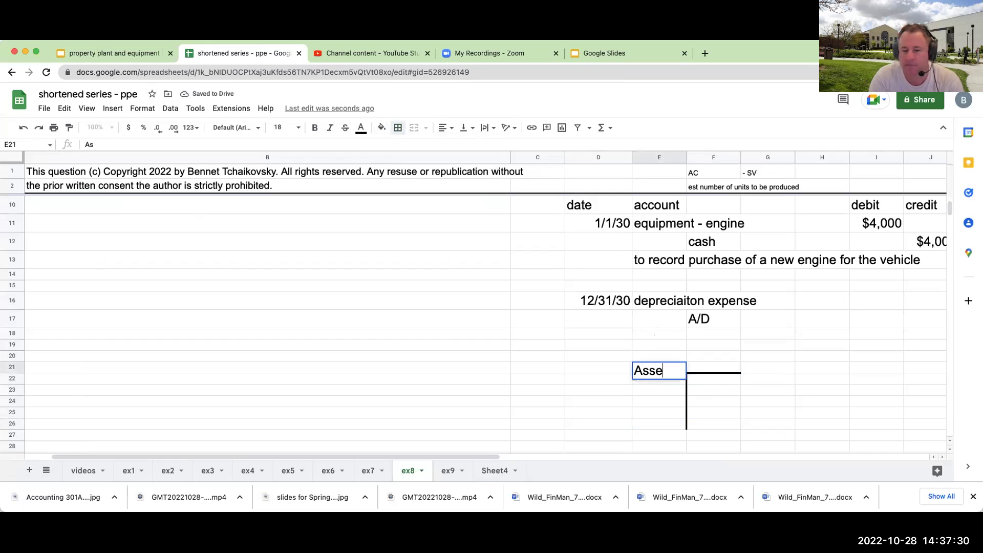
key(BackSpace)
key(BackSpace)
key(BackSpace)
key(BackSpace)
key(BackSpace)
text(equipment)
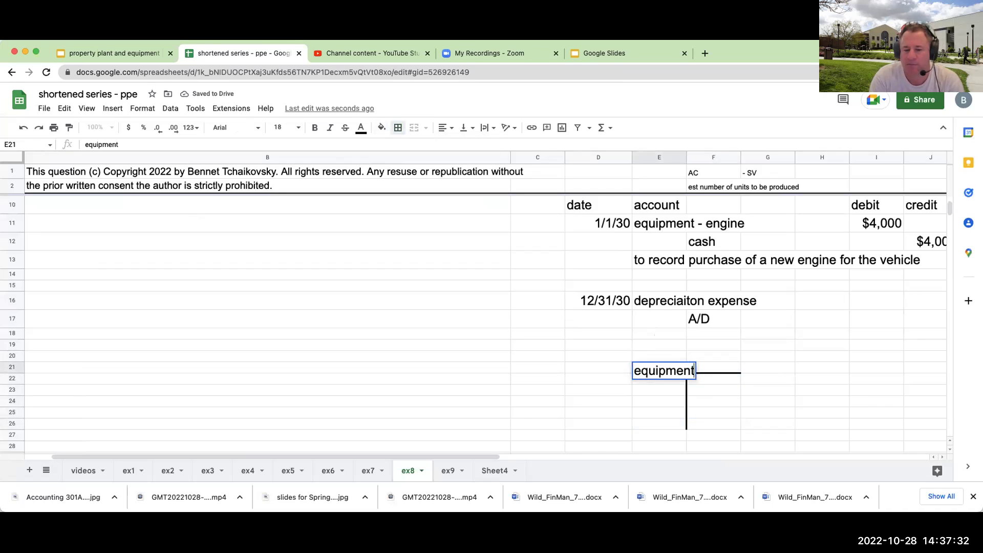
key(Return)
scroll(232, 339, up, 2)
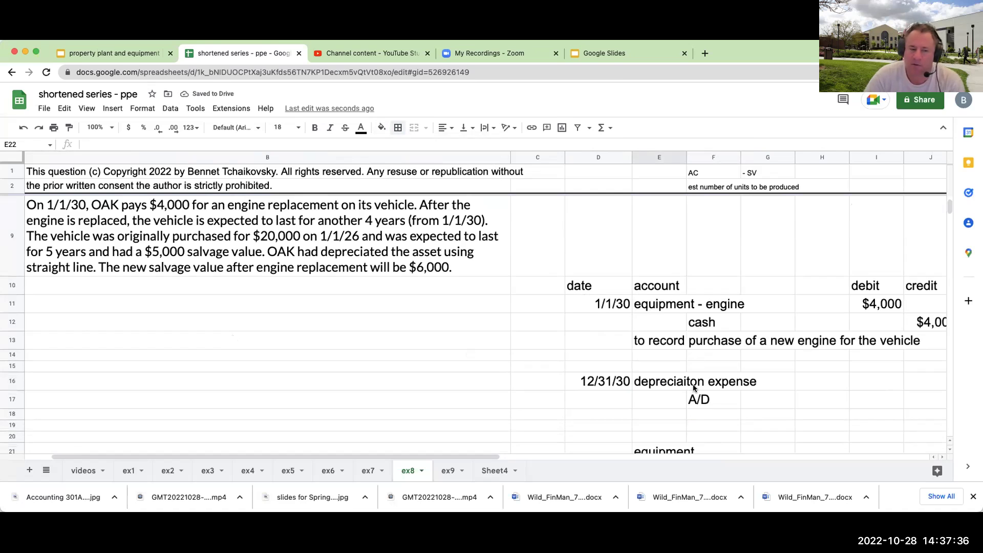
text(20000)
key(Tab)
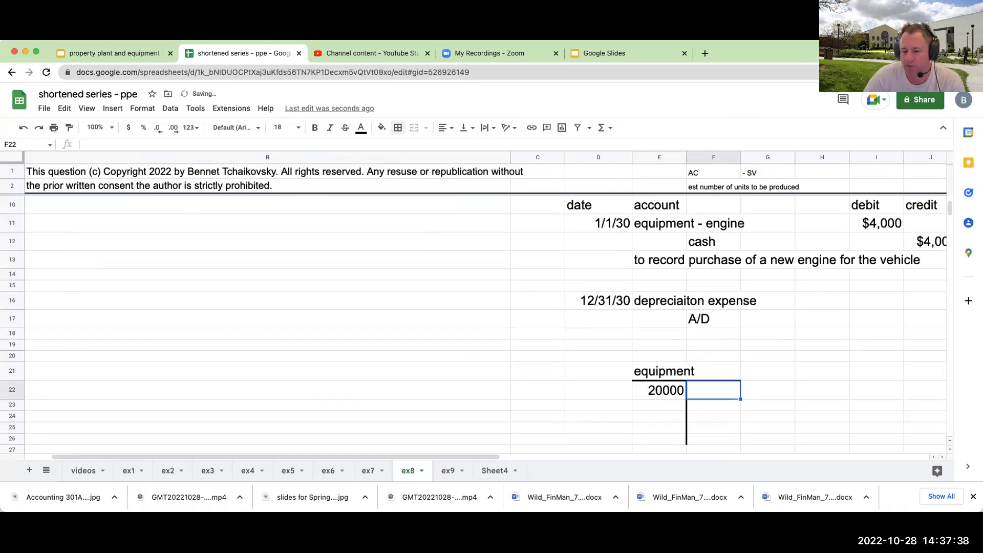
Step: Draw a second T-account on H22:I22 and H22:H27 titled 'A/D- equipment'
drag(807, 389, 831, 449)
click(397, 128)
click(417, 164)
click(768, 404)
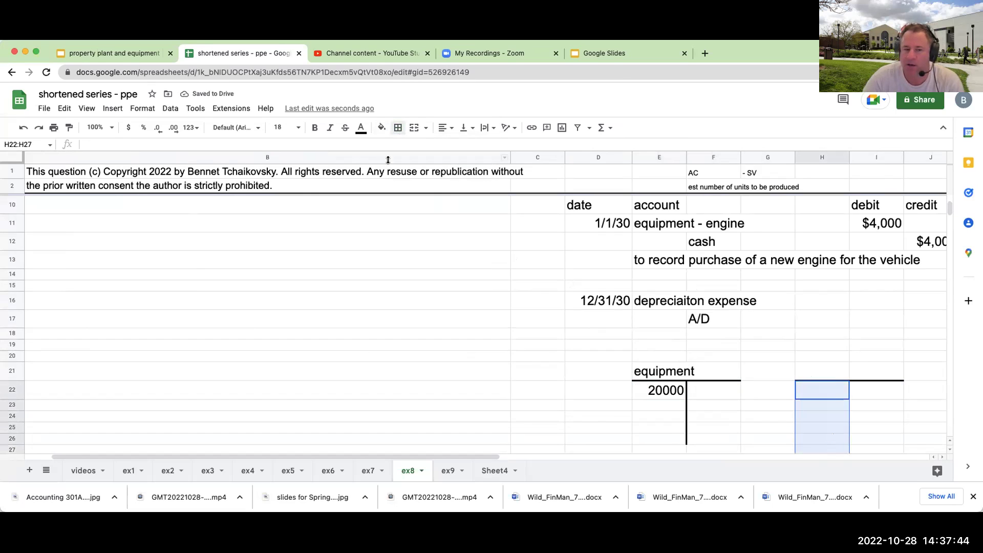
click(398, 127)
click(431, 164)
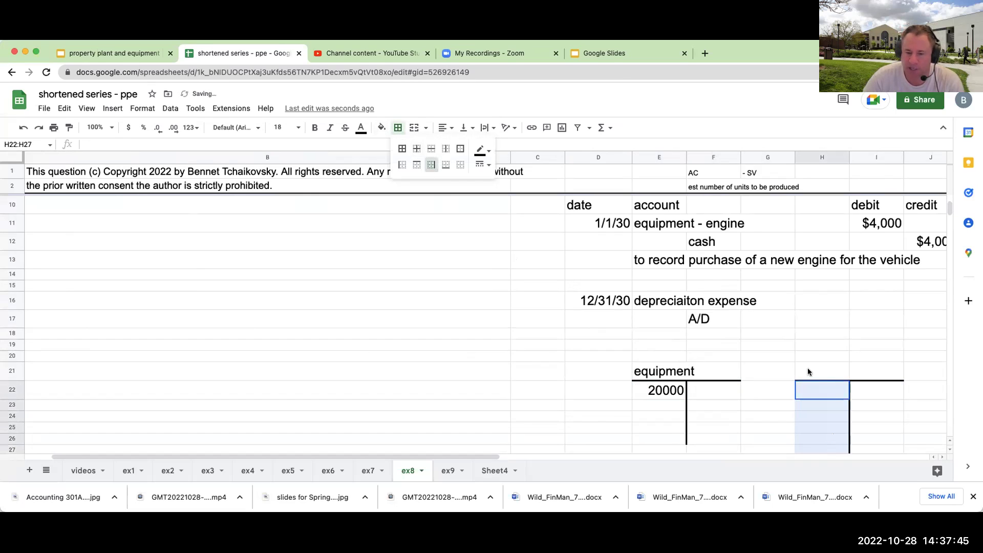
click(836, 378)
text(A/D- equpm)
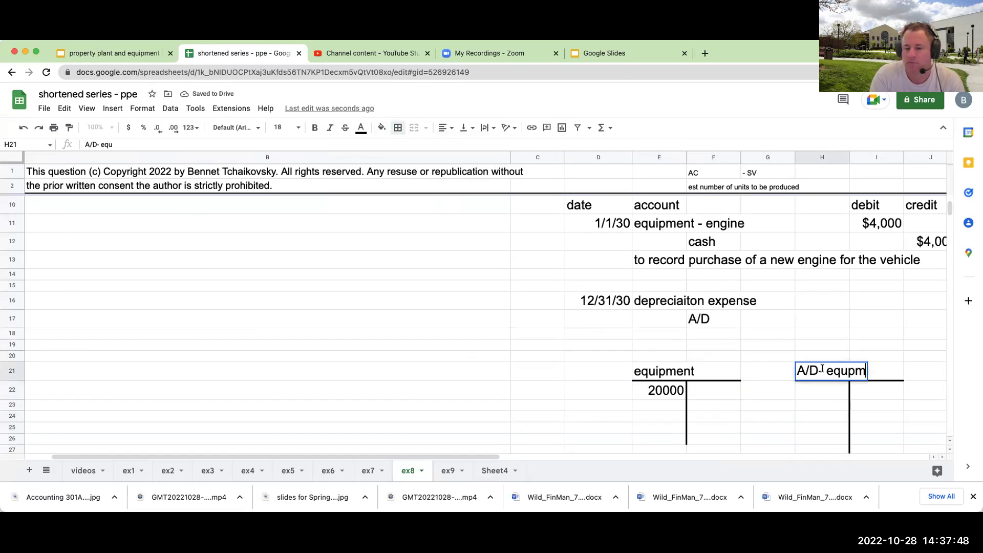
key(BackSpace)
key(BackSpace)
text(ipment)
key(Return)
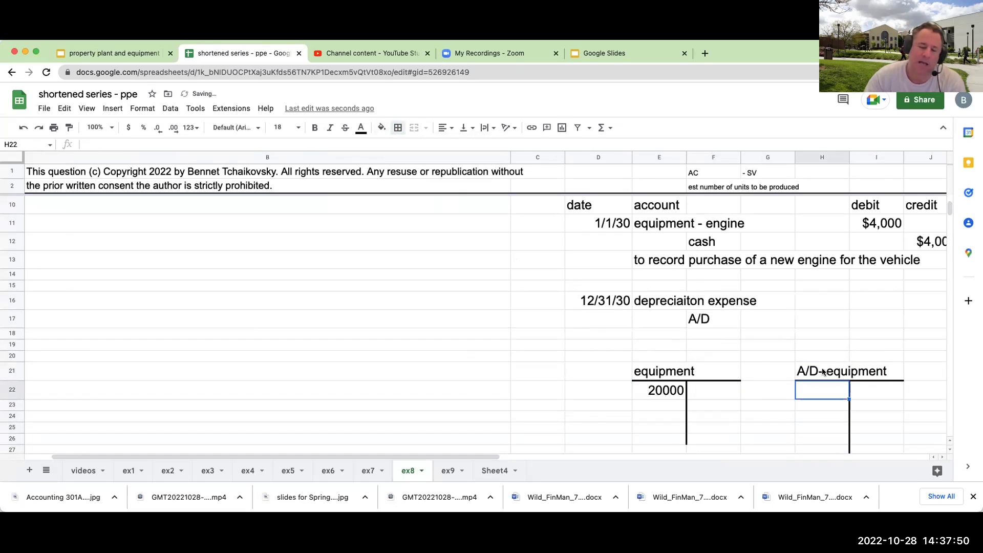
click(232, 231)
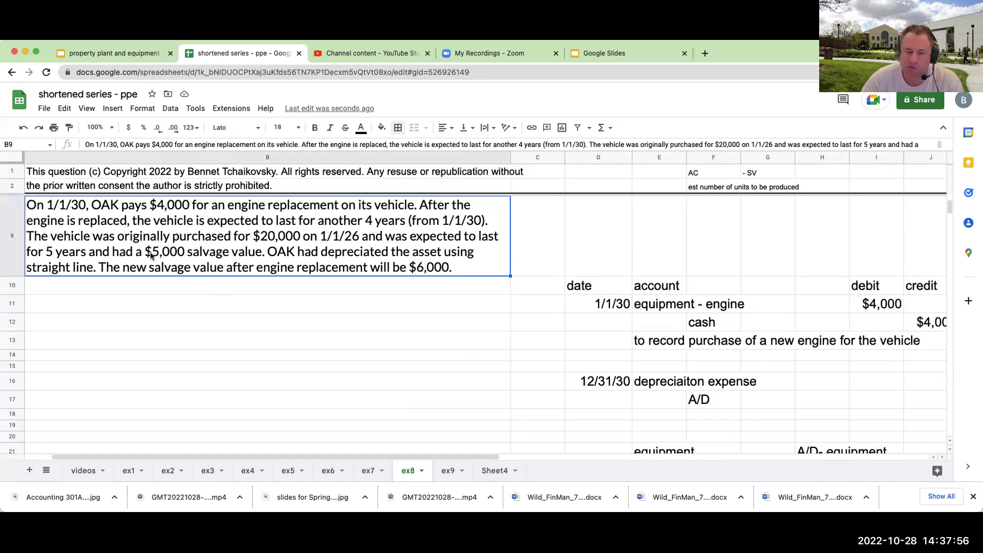
Step: Label the calculation rows 'AC - SV' and 'EUL' starting in C28
scroll(646, 355, down, 5)
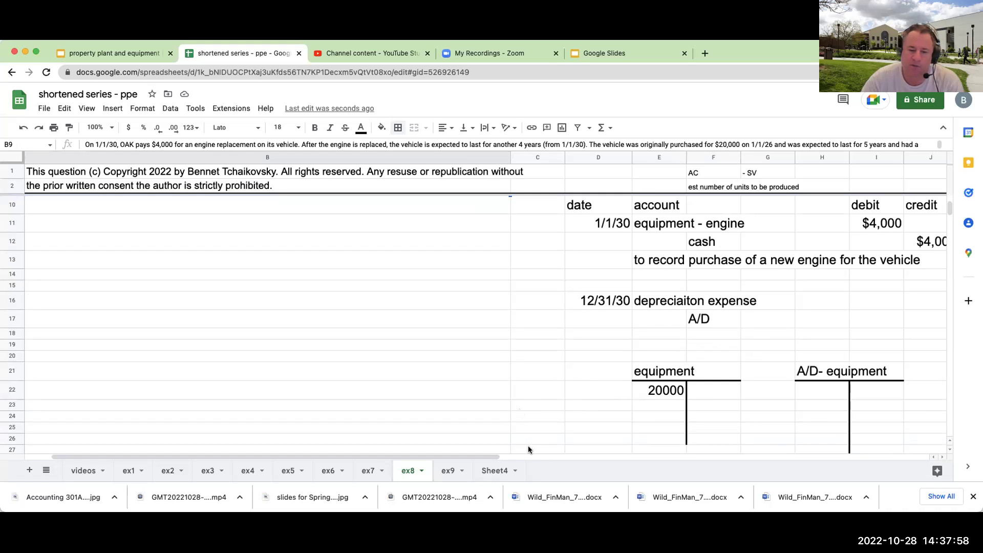
click(540, 350)
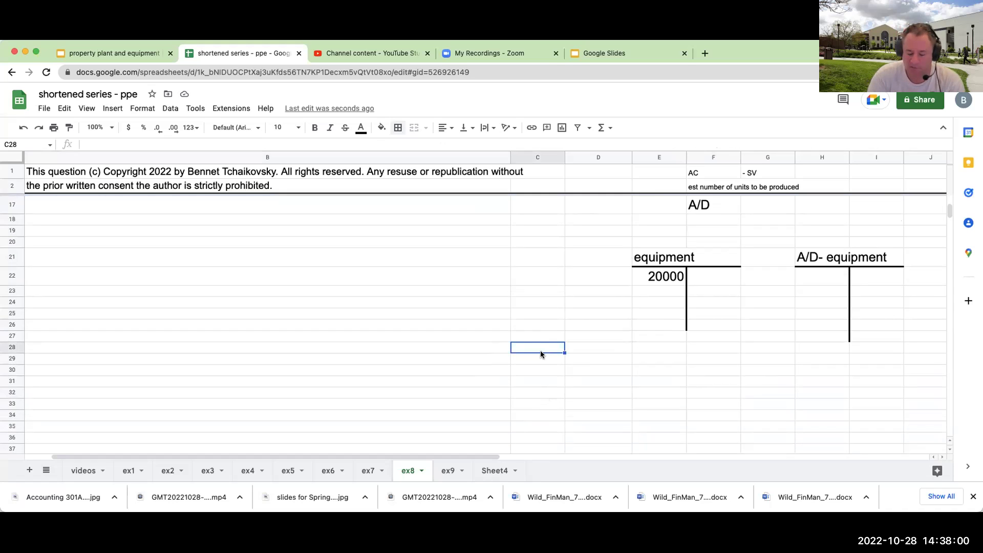
text(AC - SV)
key(Return)
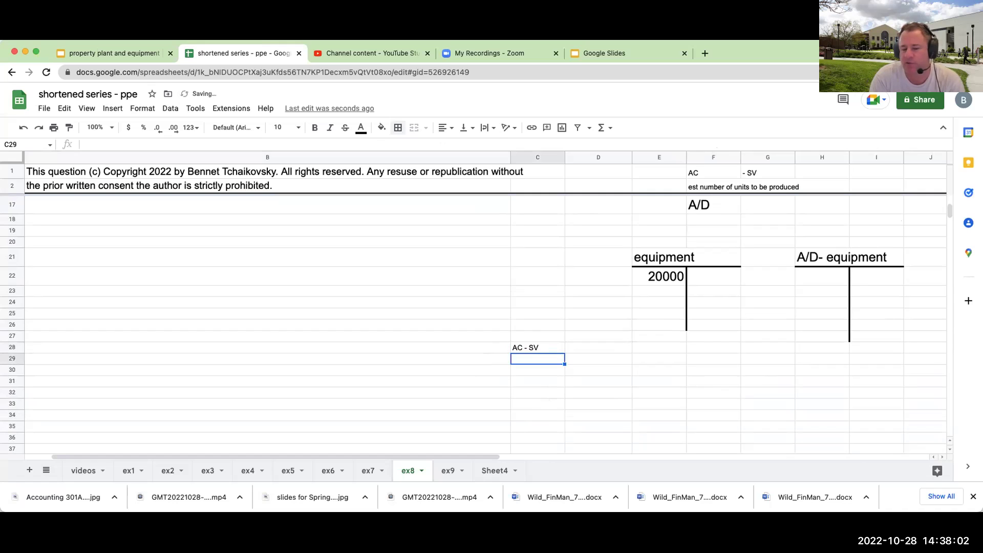
text(EUL)
key(Return)
Step: Enter 20000-5000 for cost minus salvage and 5 for the useful life
click(598, 347)
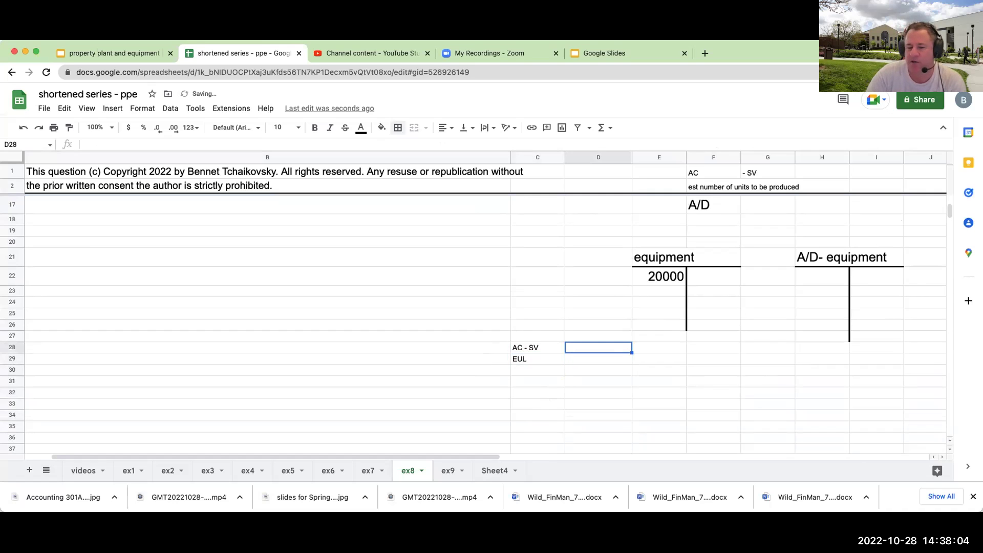
text(20000)
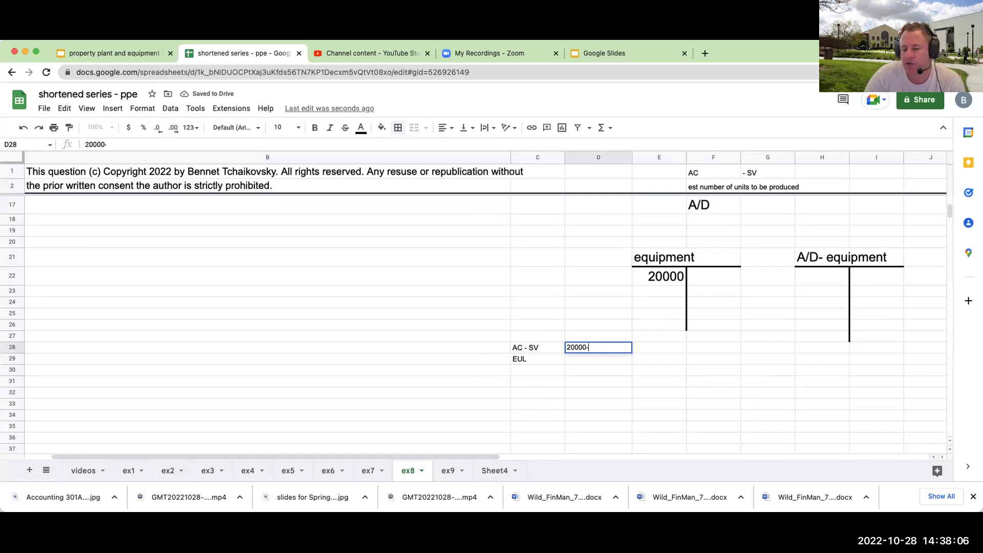
text(-500)
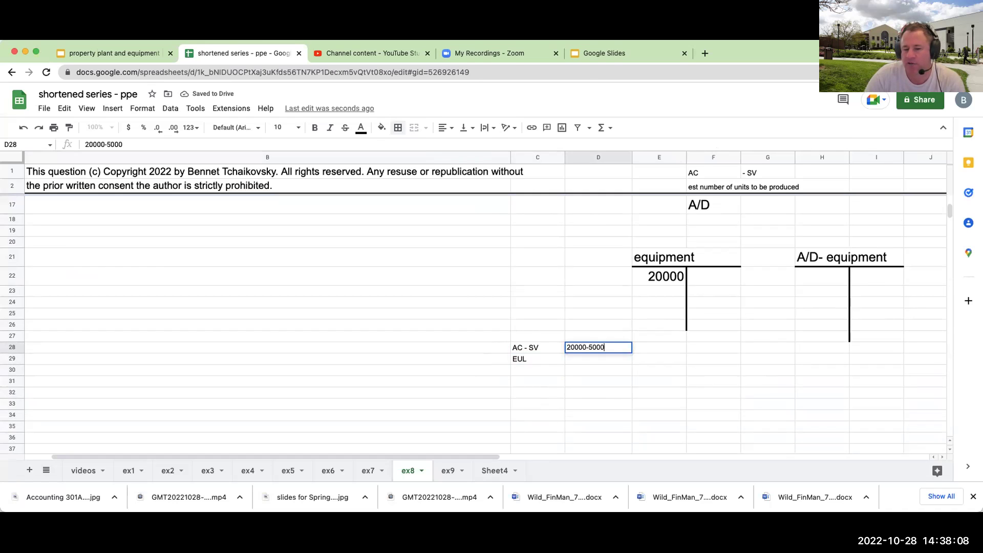
text(0)
key(Return)
scroll(389, 289, up, 5)
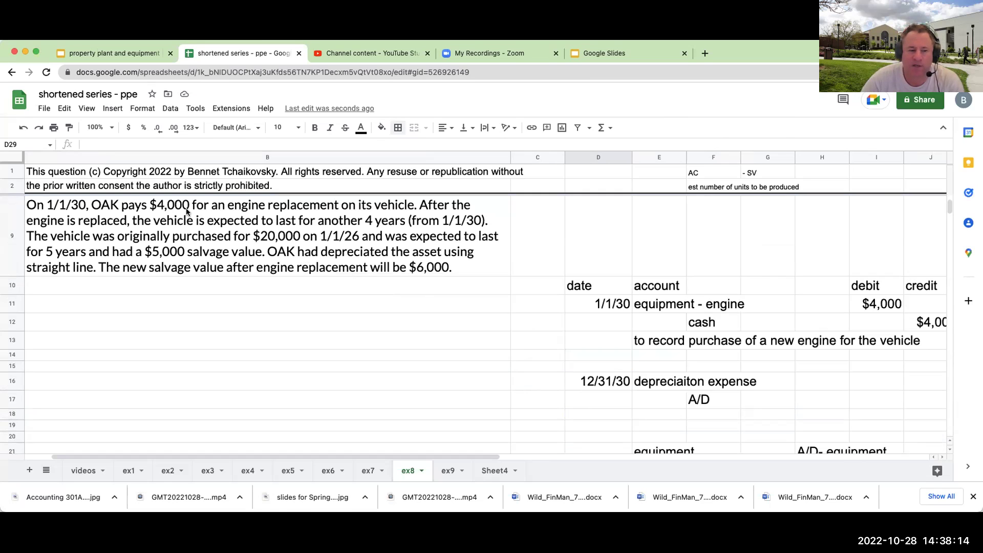
scroll(637, 361, down, 4)
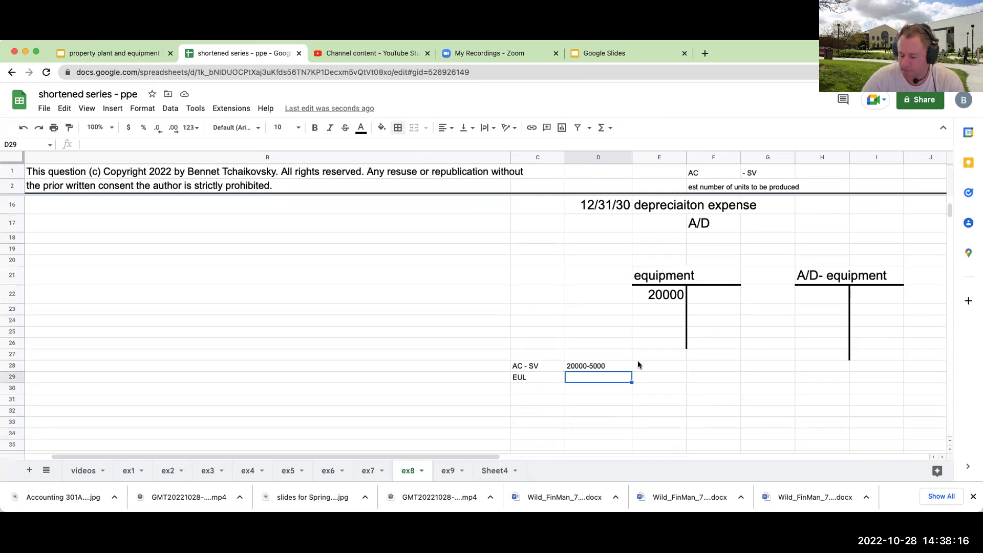
text(5)
key(Return)
Step: Add an 'initial depr' heading and set the B27:G39 calculation block to font size 18
click(539, 350)
text(in)
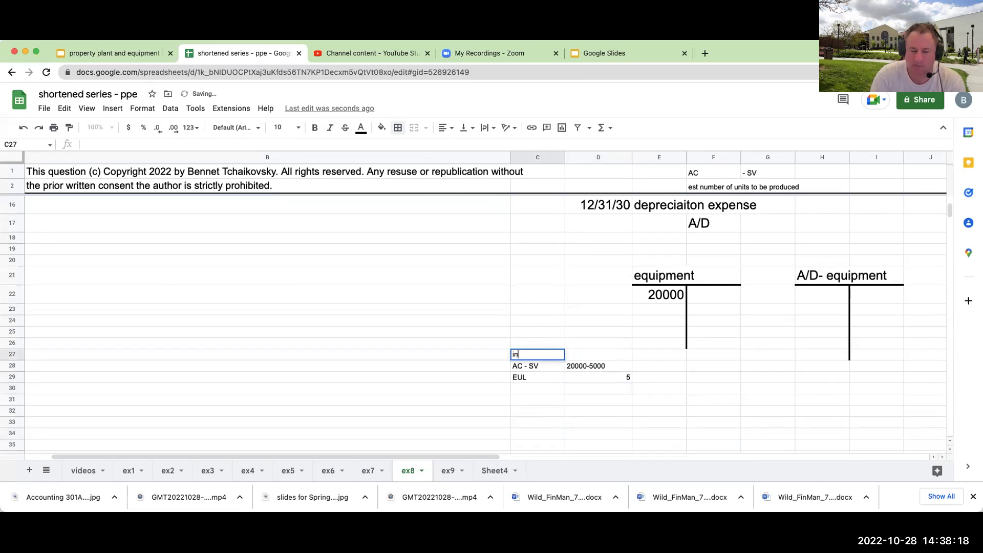
text(itial depr)
key(Return)
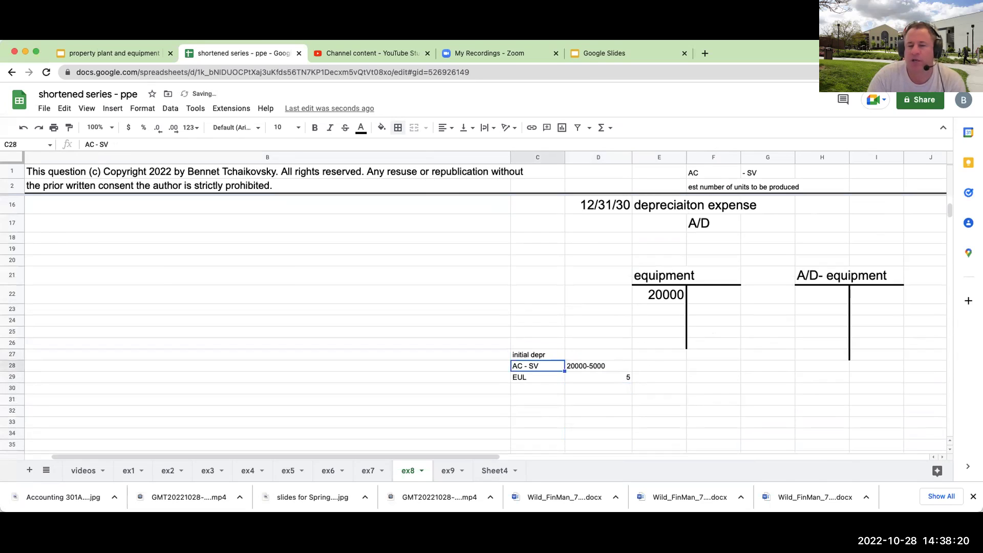
drag(462, 352, 773, 469)
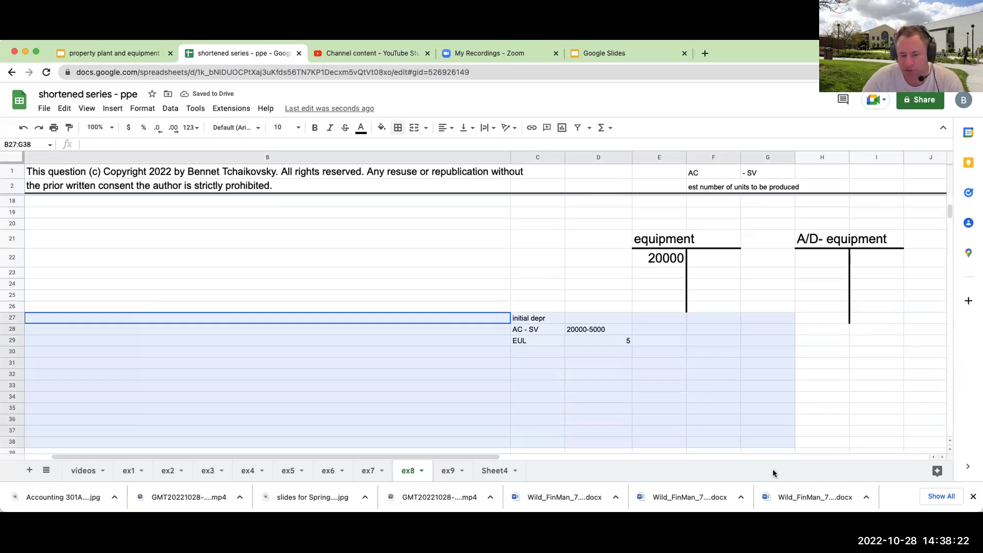
click(296, 125)
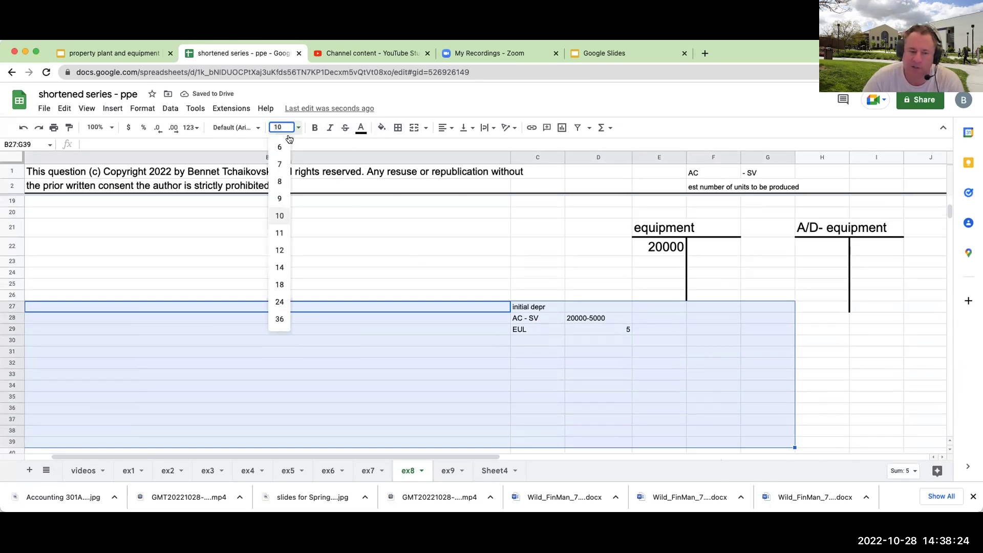
click(279, 275)
click(530, 341)
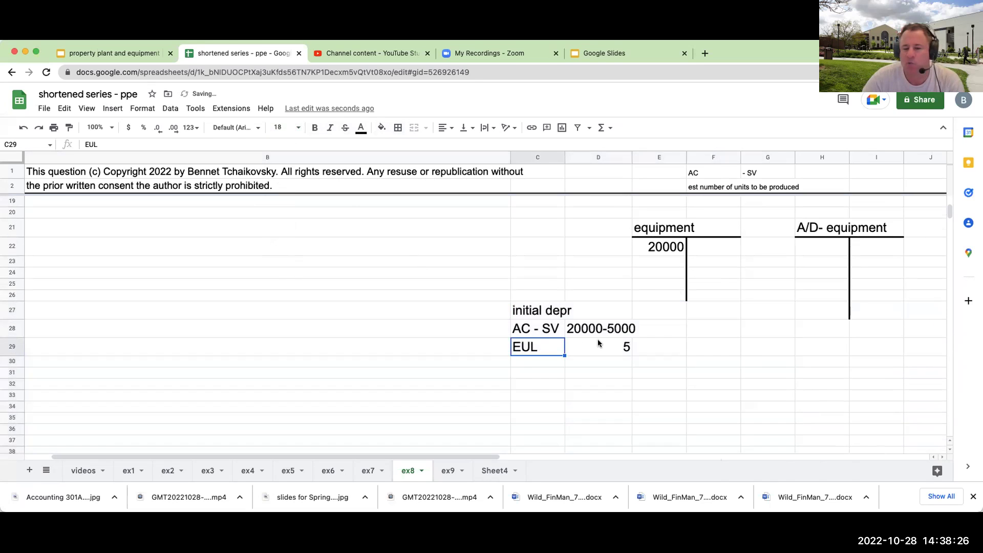
scroll(597, 339, up, 5)
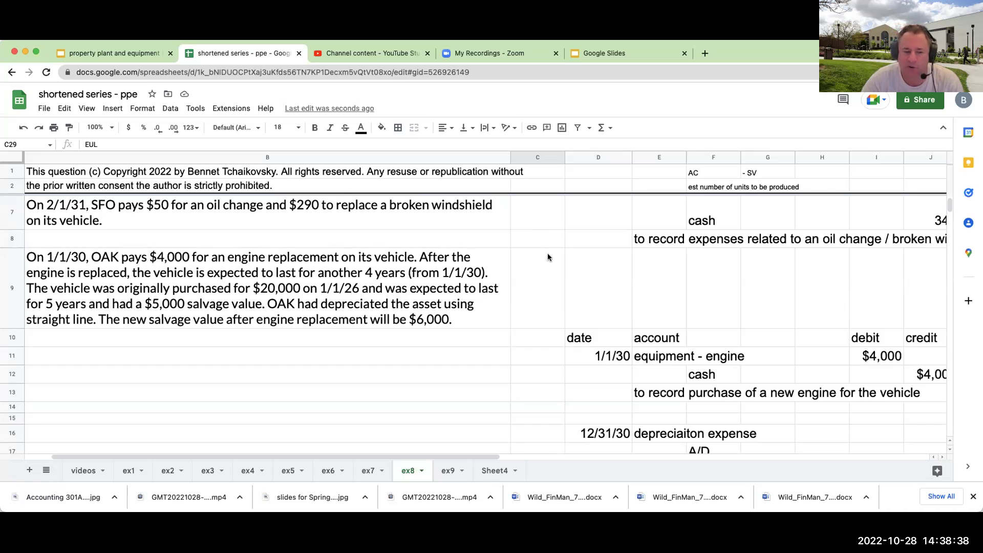
scroll(548, 253, down, 3)
Step: Type the years 2026, 2027, 2028 and 2029 down J22:J25
click(919, 367)
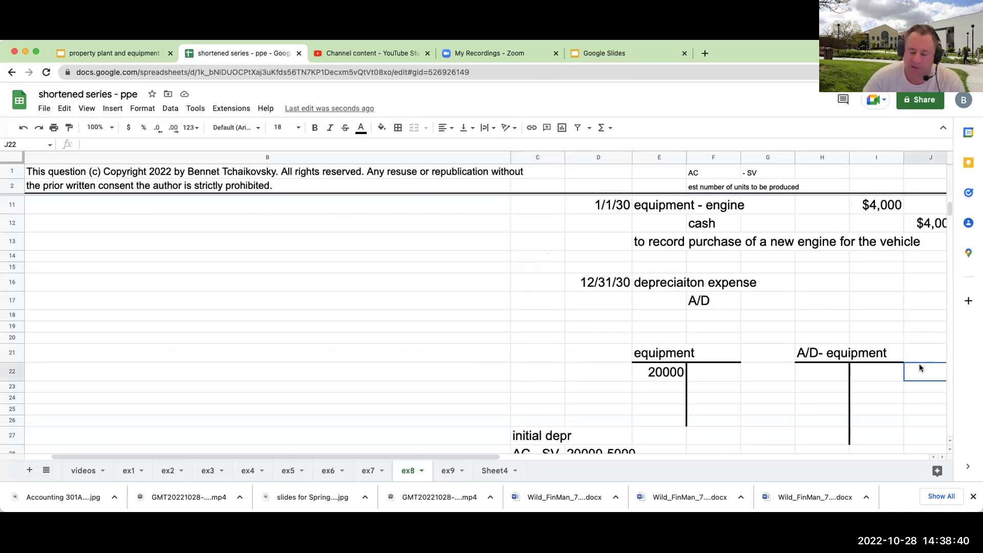
text(2026)
key(Return)
text(20)
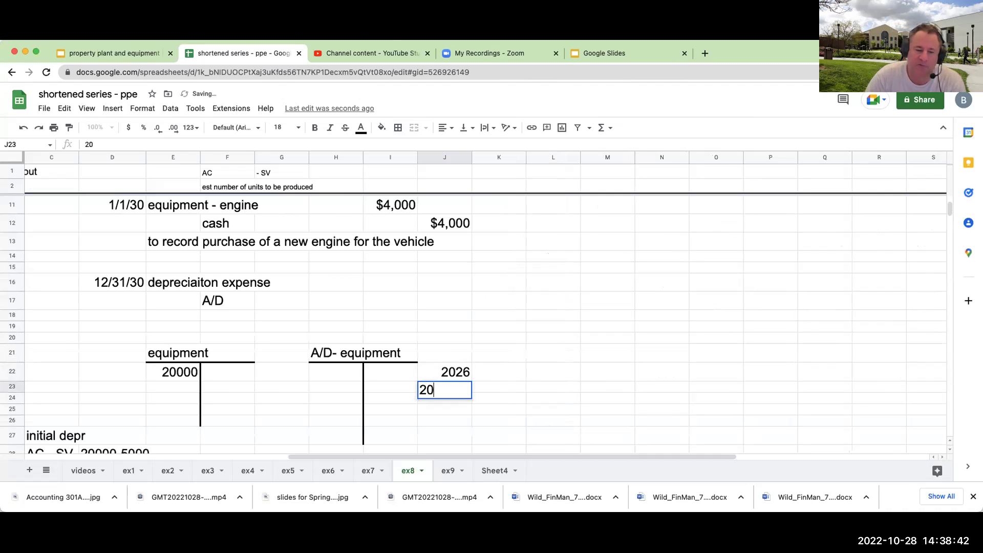
text(27)
key(Return)
text(2028)
key(Return)
text(2029)
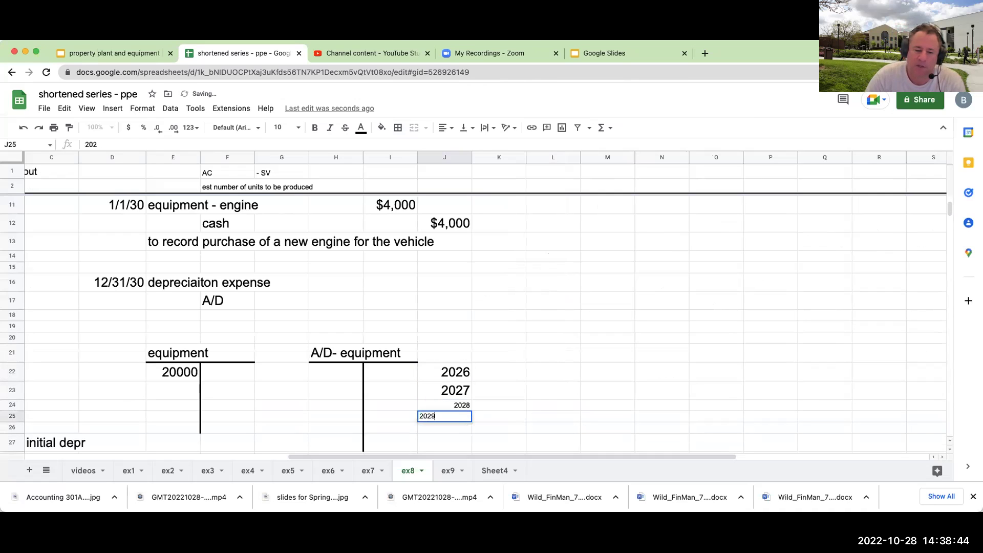
key(Return)
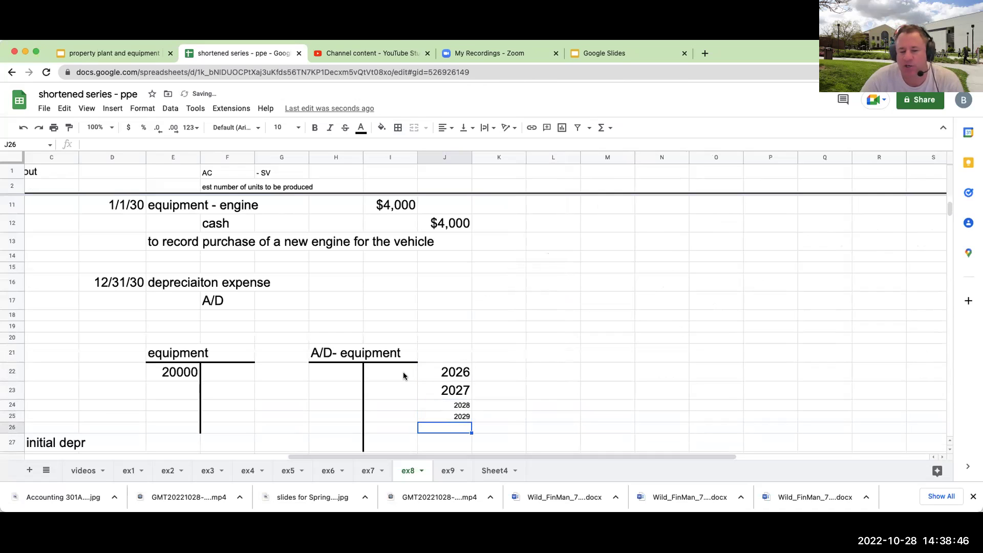
Step: Set the I22:K28 year labels to font size 18 and review the D28 entry
drag(402, 374, 477, 453)
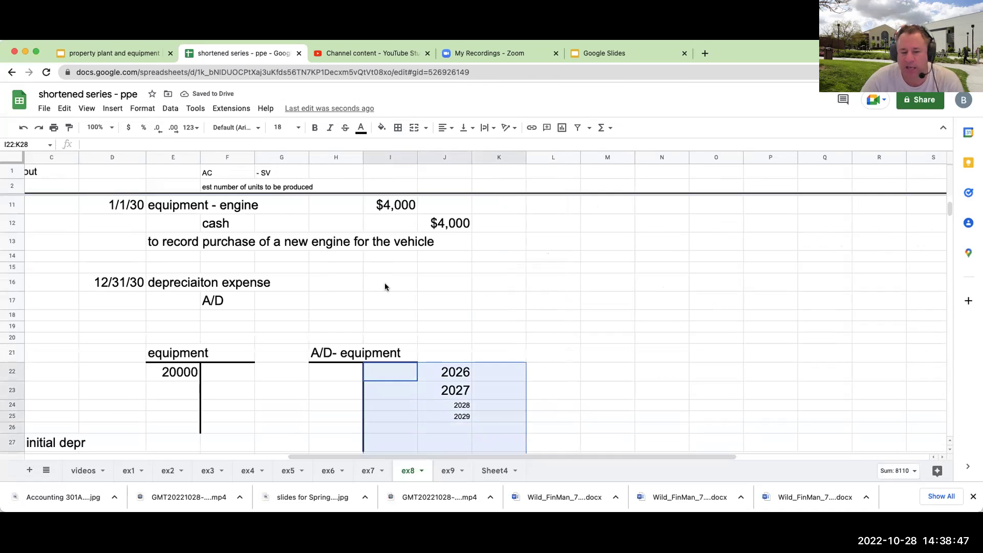
click(295, 127)
click(280, 284)
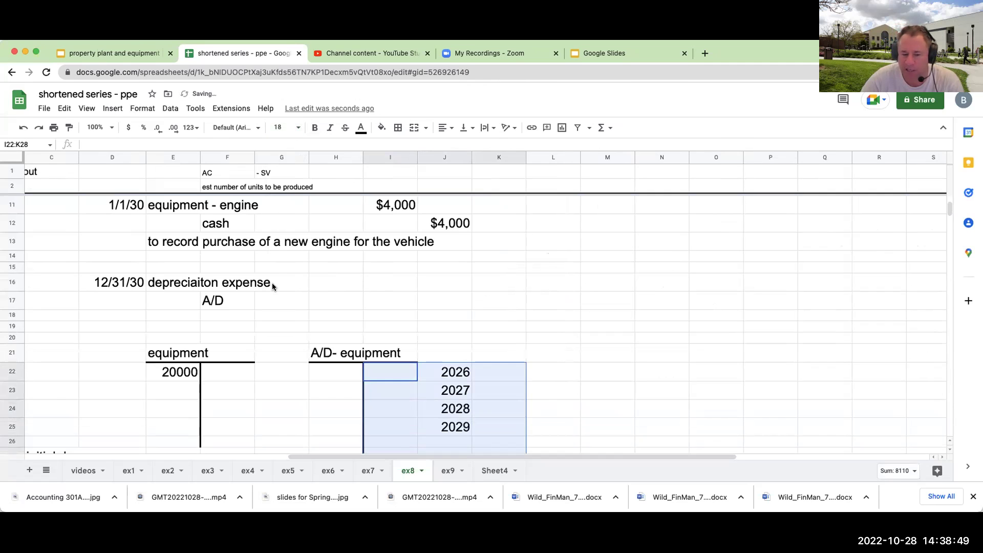
click(602, 405)
scroll(543, 371, down, 3)
click(156, 388)
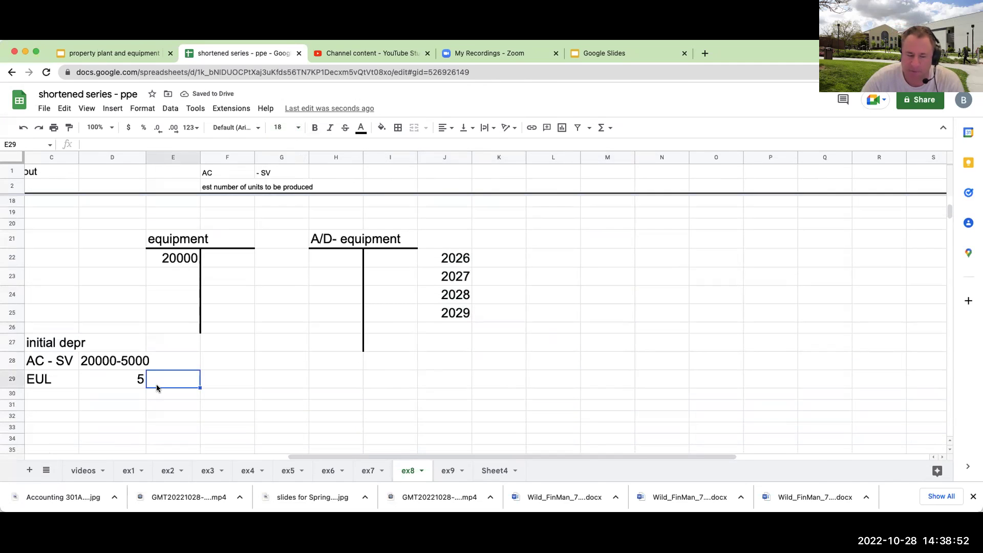
key(Left)
key(Left)
key(Left)
key(Right)
key(Right)
key(Right)
key(Right)
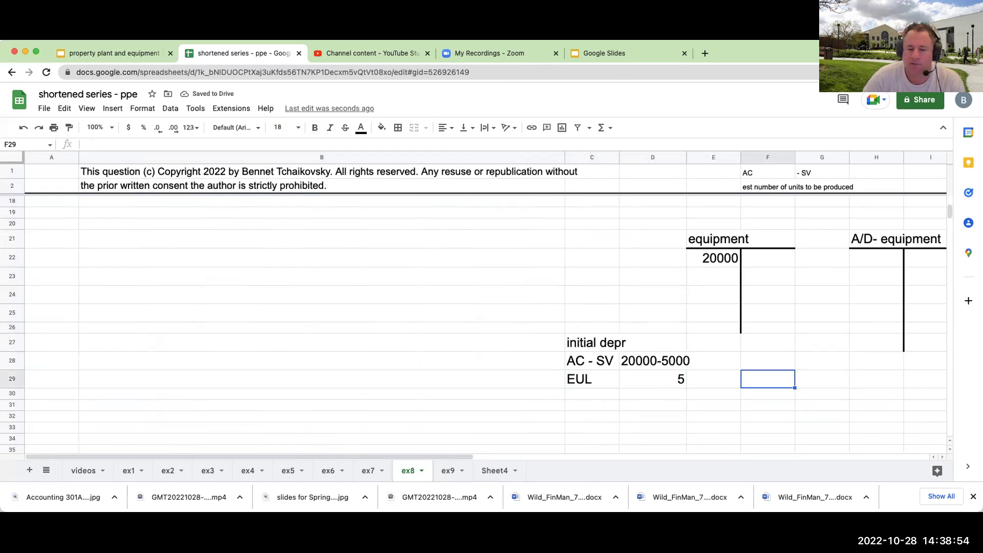
key(Up)
key(Left)
key(Left)
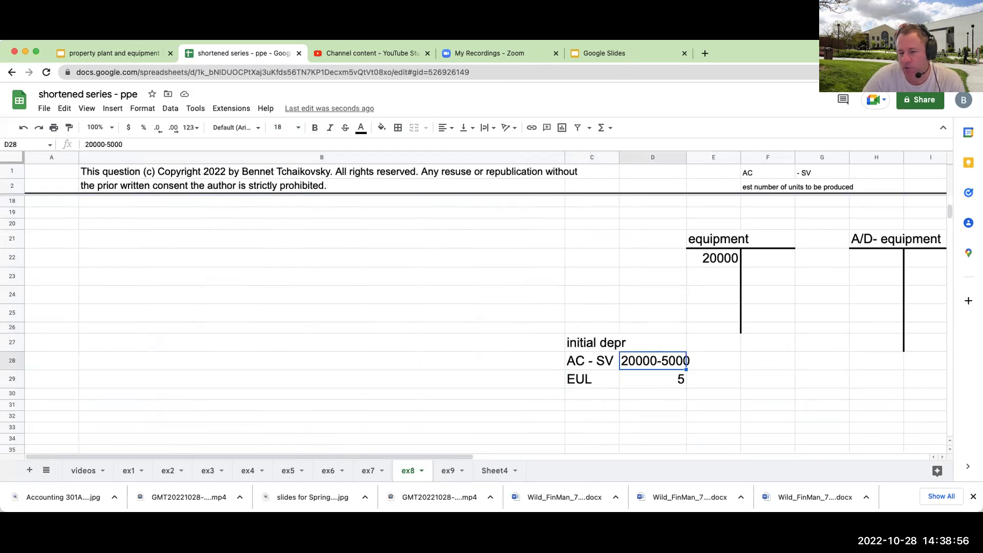
scroll(213, 308, up, 5)
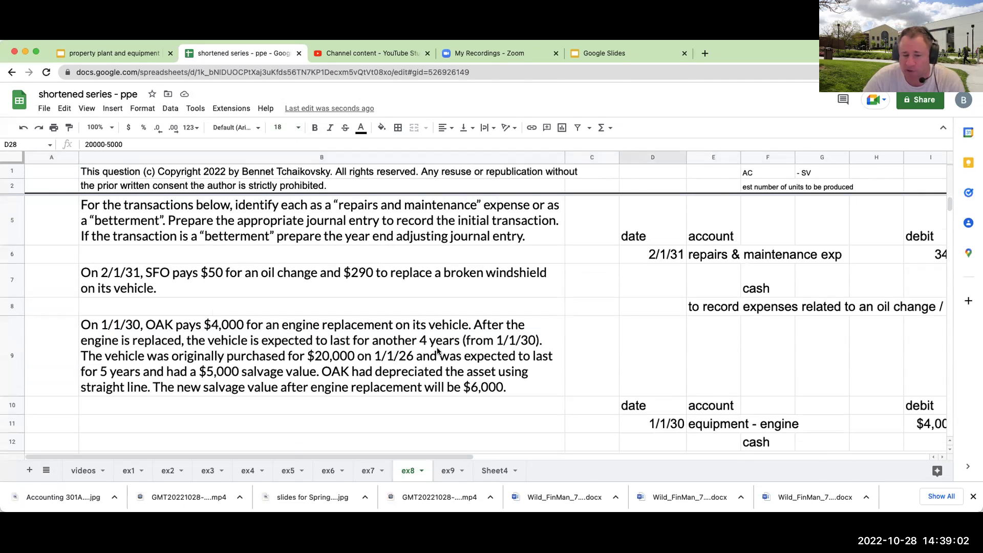
scroll(454, 362, down, 8)
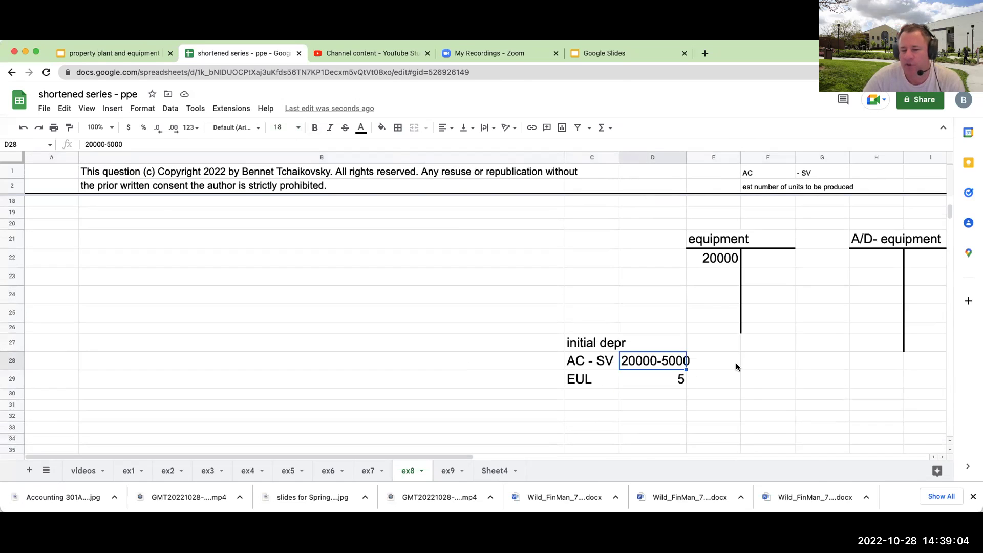
Step: Enter 15000 and 5 in E28:E29 and compute yearly depreciation with =E28/E29
click(735, 364)
text(15000)
key(Return)
text(5)
key(Return)
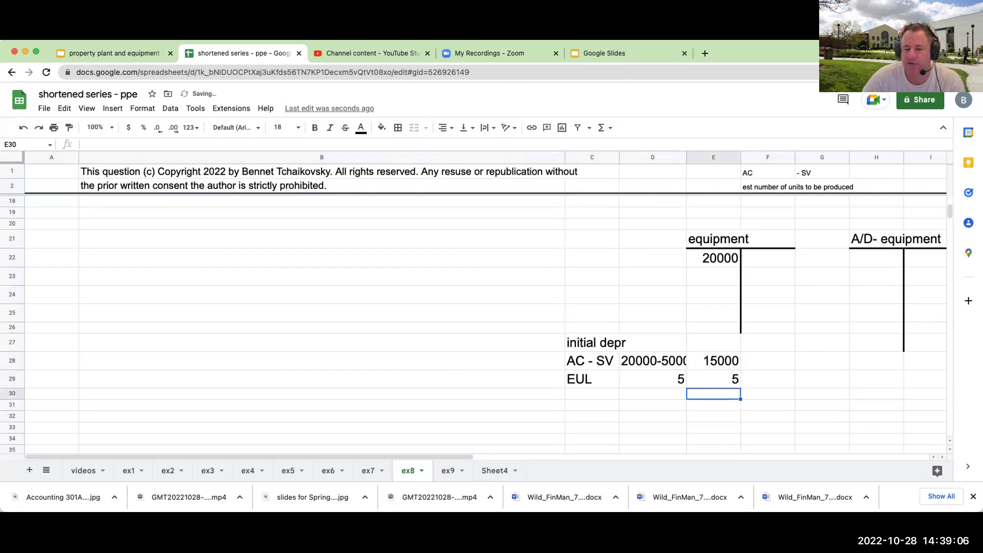
click(752, 365)
text(=E28/E29)
key(Return)
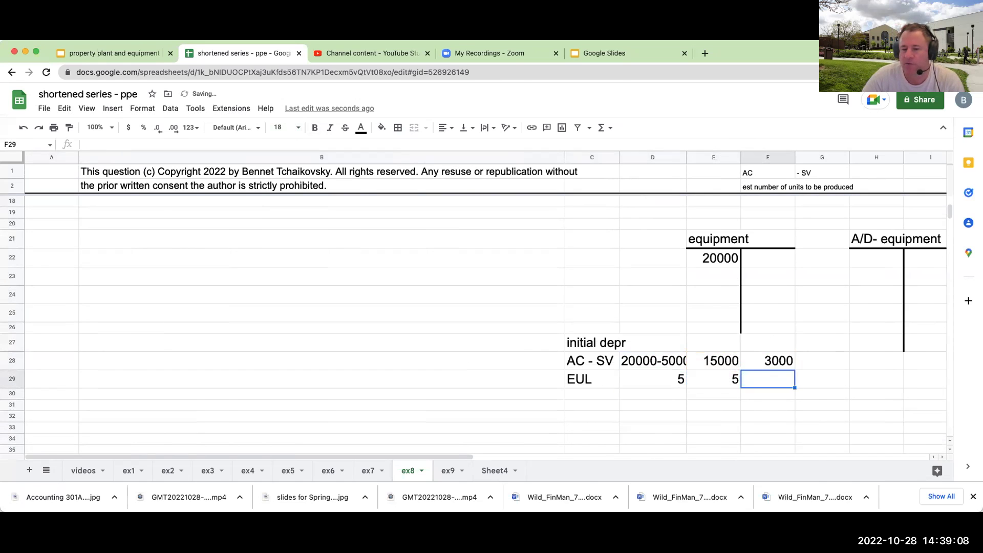
Step: Post 3000 to each of the four A/D- equipment rows I22:I25
click(876, 361)
key(Right)
key(Up)
key(Up)
key(Up)
key(Up)
key(Up)
key(Up)
text(3000)
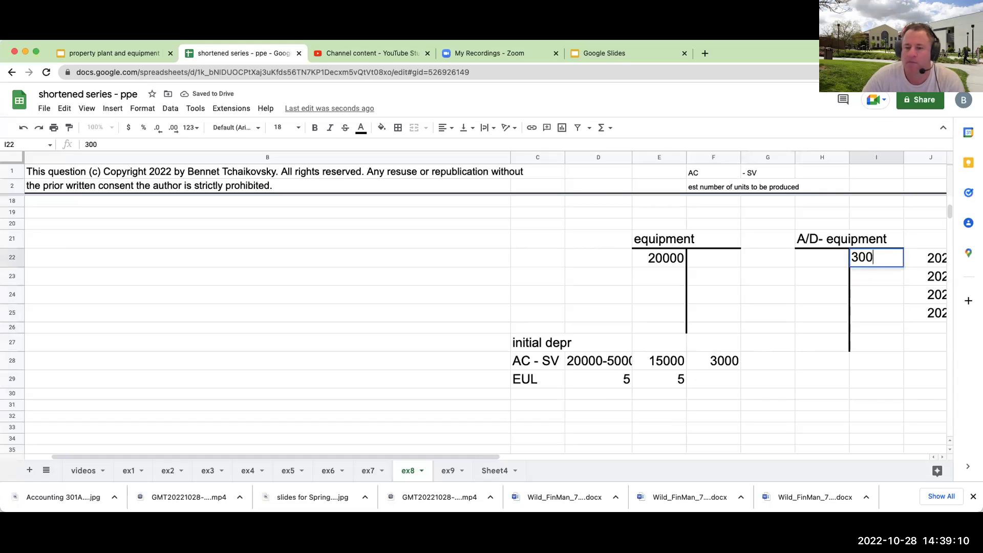
key(Return)
text(3000)
key(Return)
text(3000)
key(Return)
text(30)
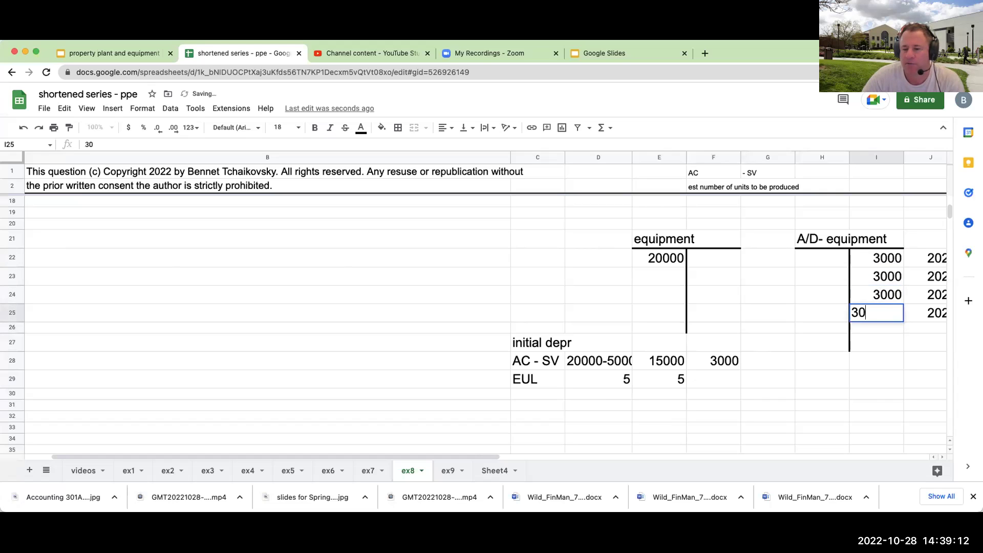
text(00)
key(Return)
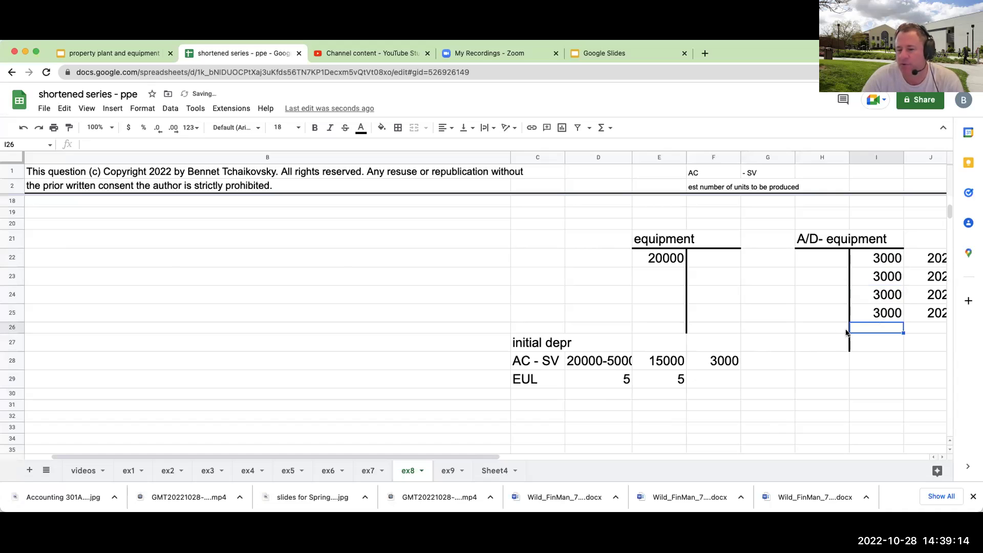
Step: Draw a total line under the amounts and sum them to 12000 in I26
drag(844, 329, 892, 331)
click(392, 127)
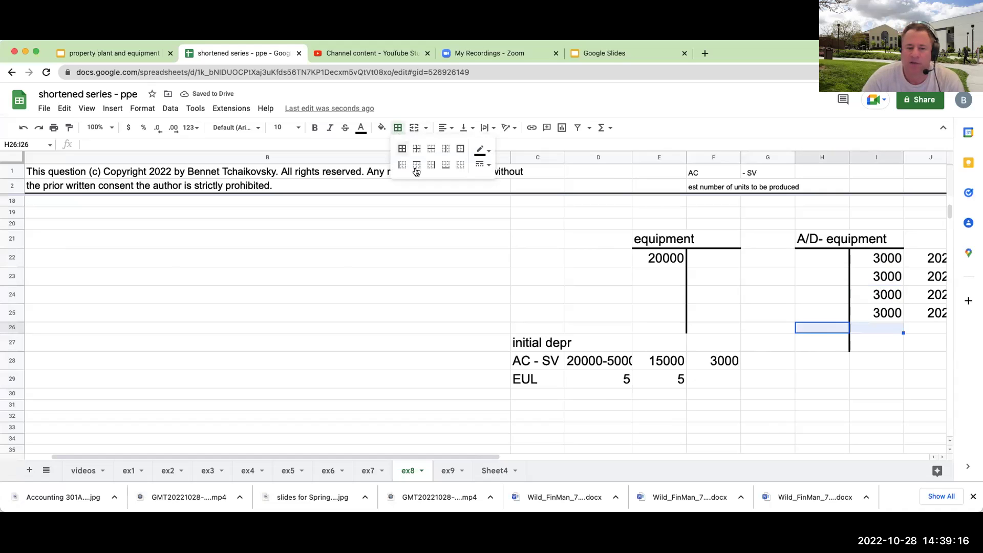
click(430, 167)
click(868, 340)
click(860, 329)
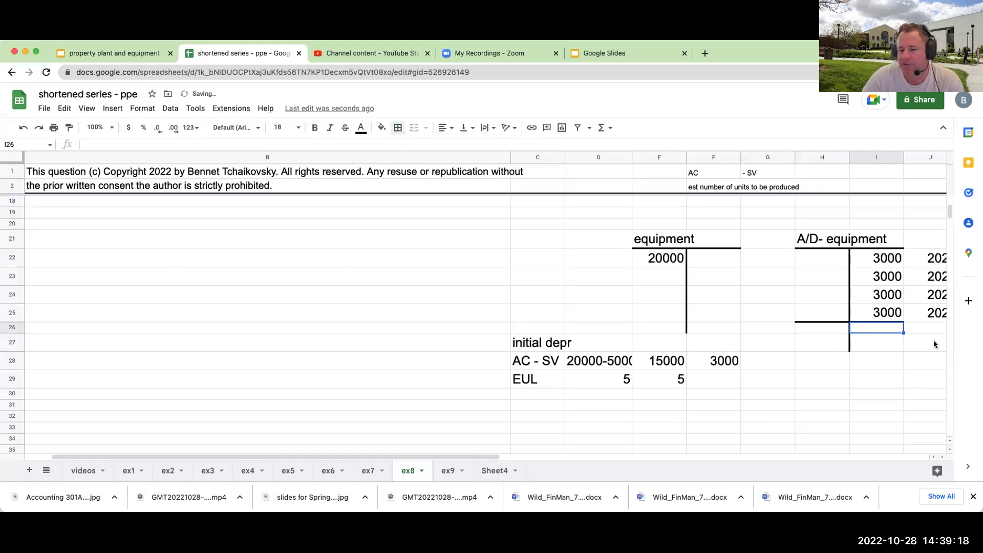
text(+)
key(Up)
key(Up)
key(Up)
key(Up)
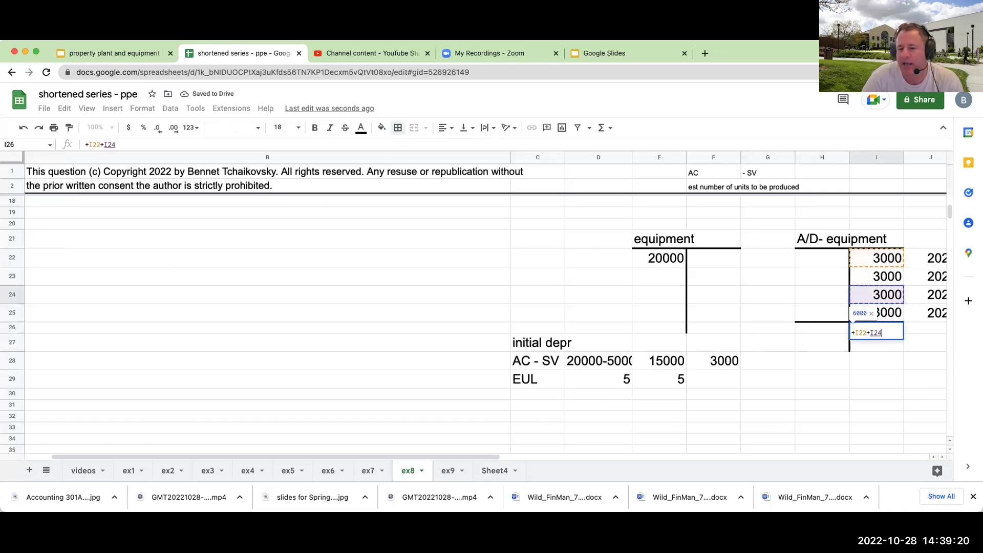
text(+I23+I25)
key(Return)
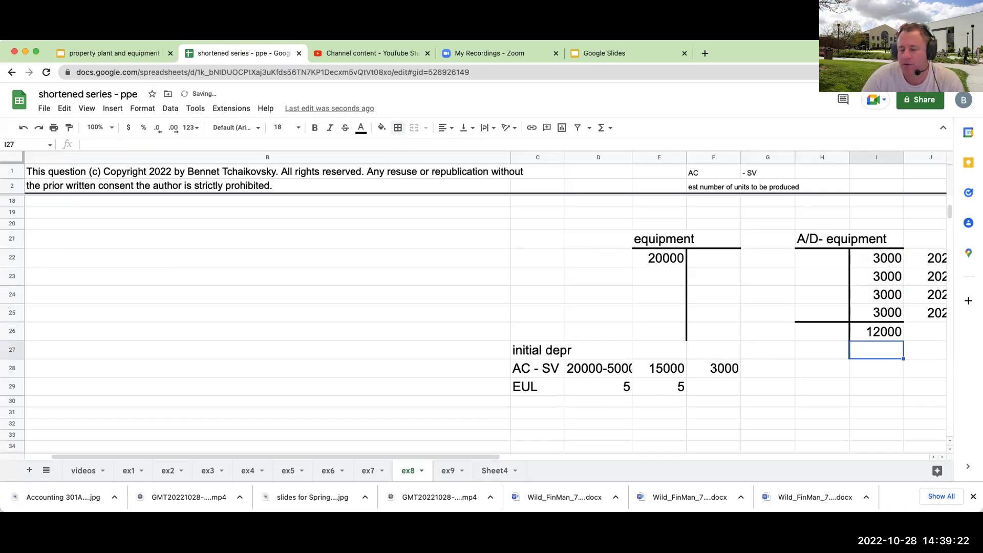
click(876, 332)
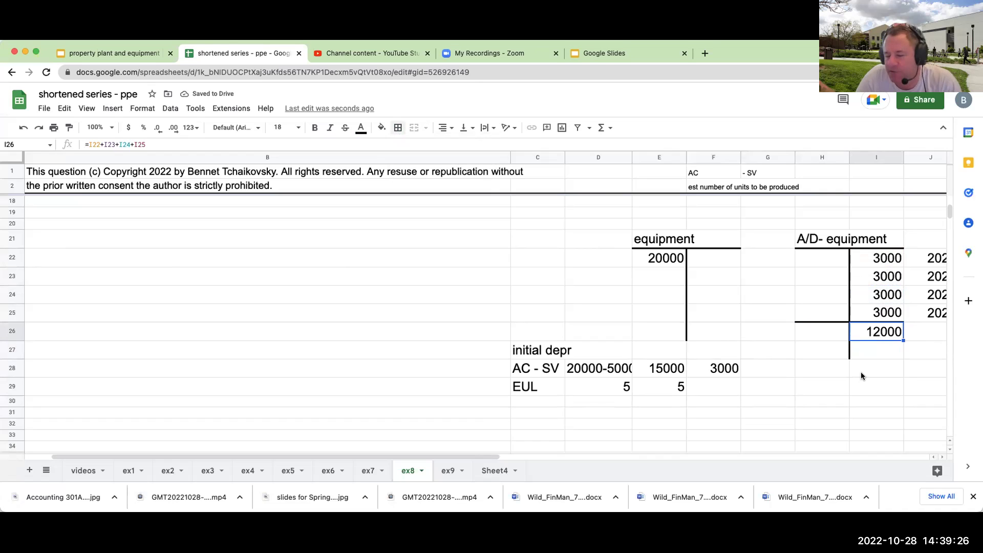
click(801, 386)
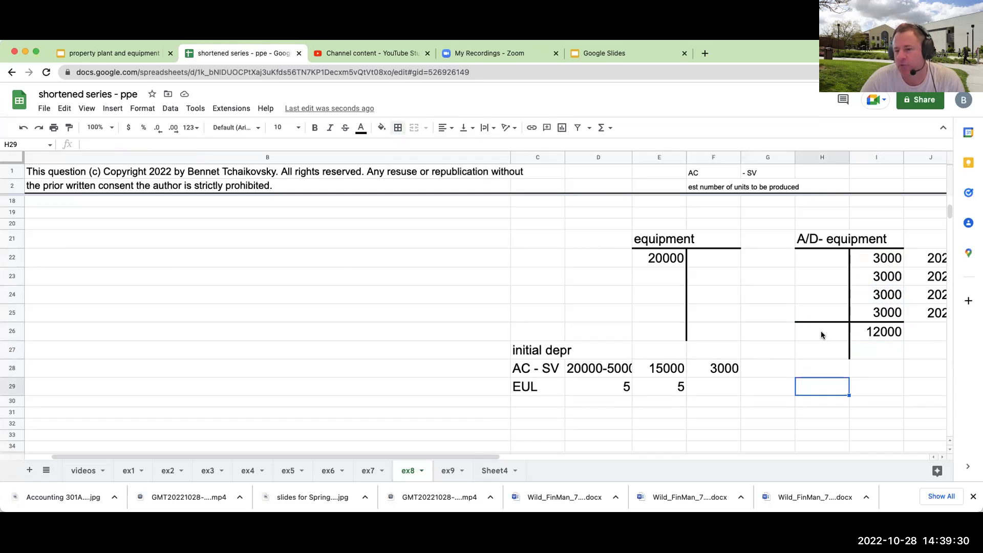
scroll(821, 334, up, 3)
Step: Start the carrying-value block with an 'equipment' label and amount 20000
click(705, 214)
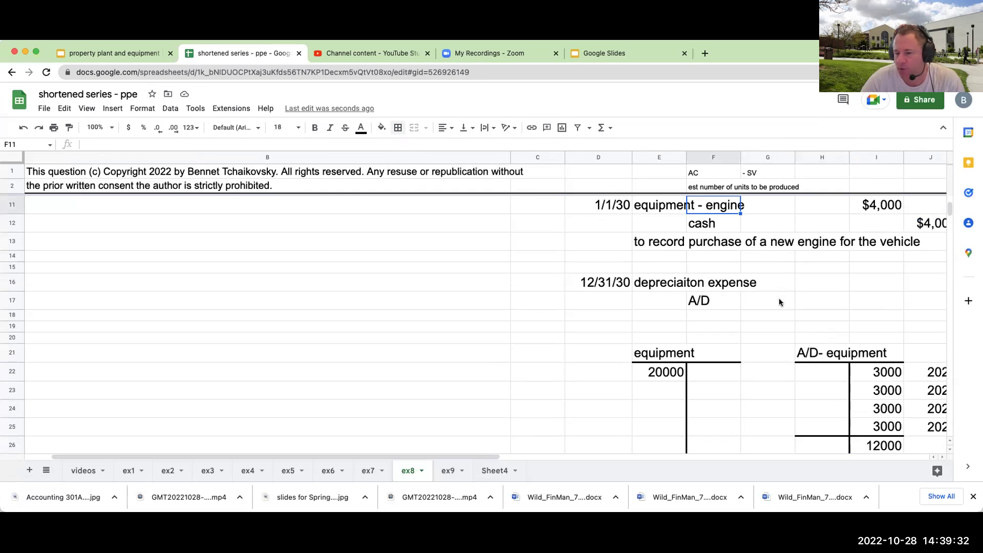
scroll(781, 303, down, 5)
click(750, 380)
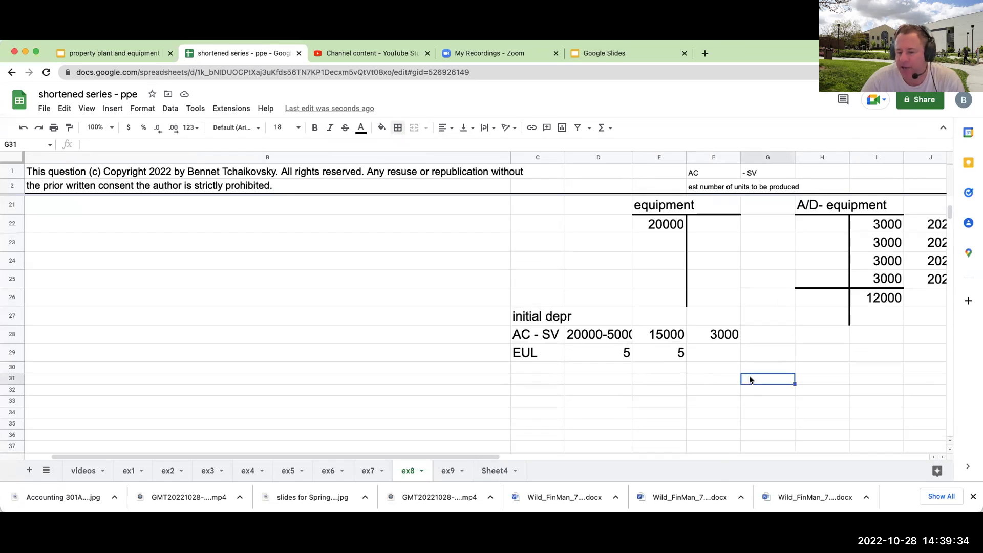
text(NBV)
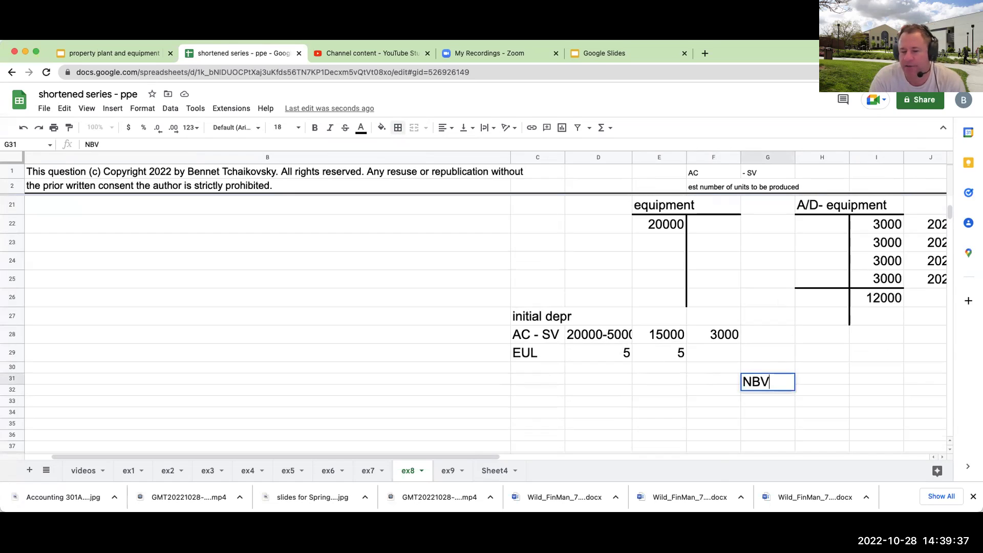
key(Return)
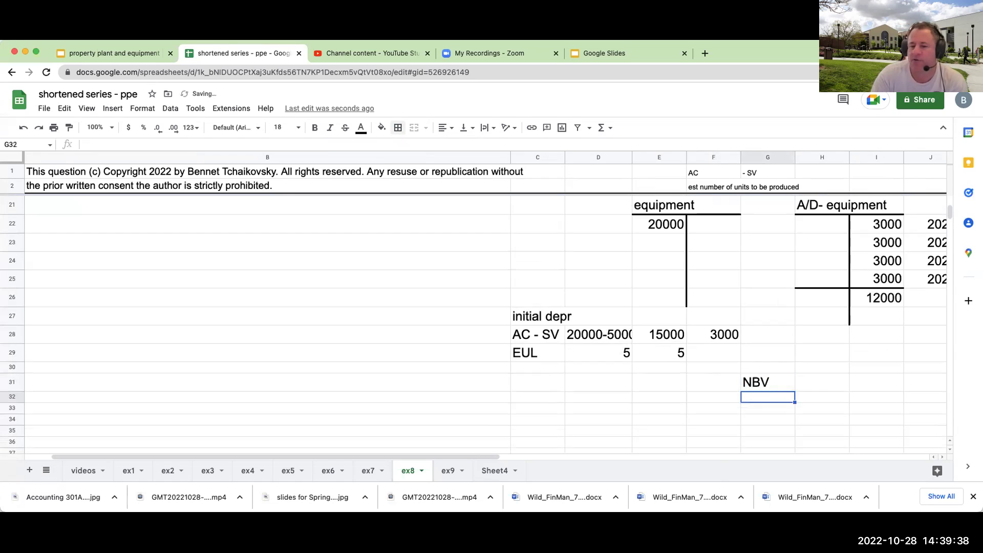
click(768, 382)
text(equipm)
key(BackSpace)
key(BackSpace)
key(BackSpace)
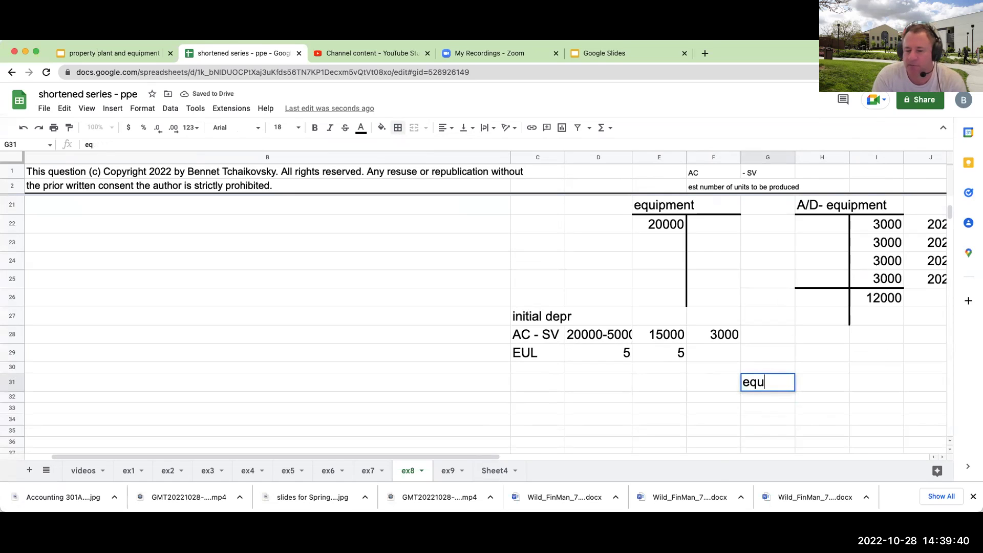
text(ipment)
key(Return)
click(822, 382)
text(200)
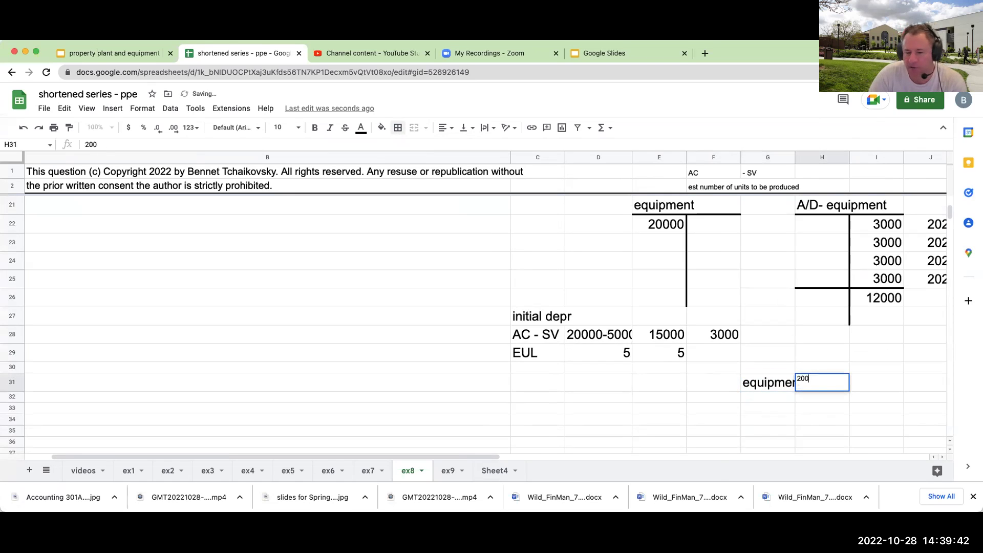
text(00)
key(Return)
Step: Add the 'less: A/D' line as =-I26, showing -12000
text(less: A/D)
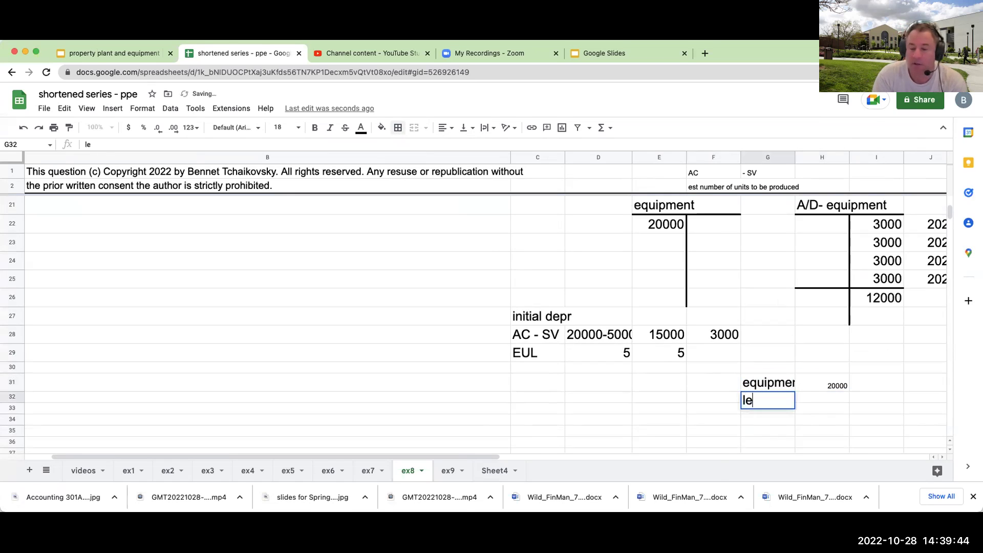
key(Return)
click(822, 401)
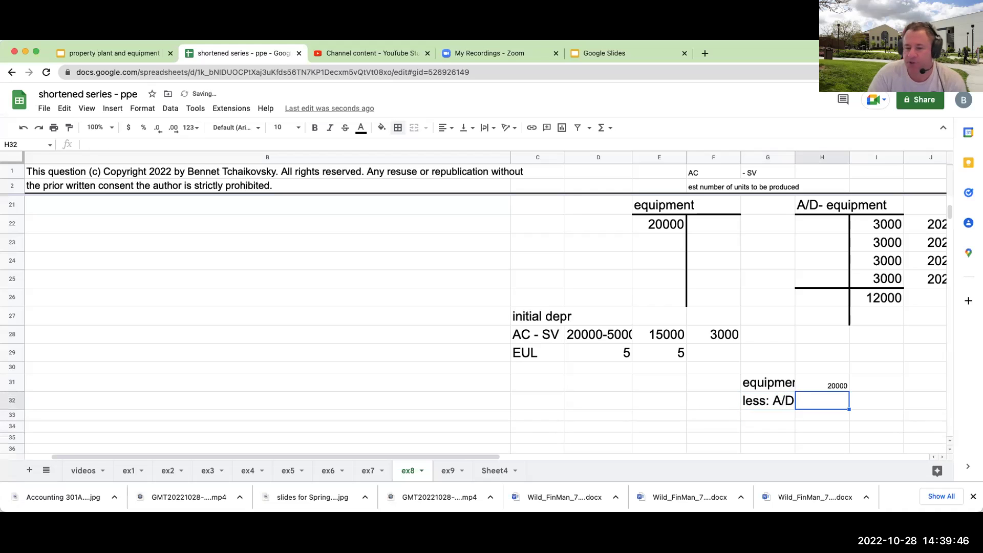
text(=-)
key(Right)
key(Up)
key(Up)
key(Up)
key(Up)
key(Up)
key(Up)
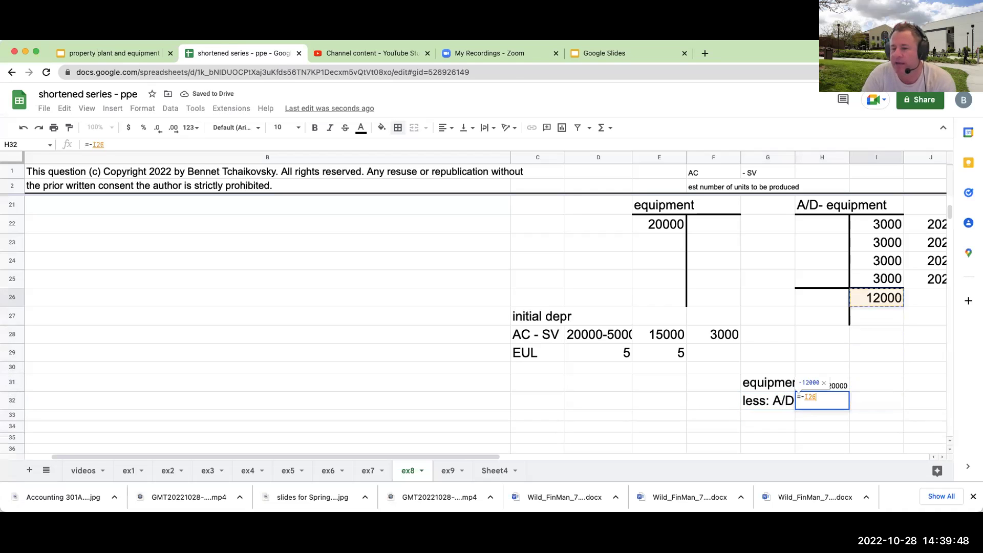
key(Return)
Step: Add 'equipment, net' totalling the two amounts with =H31+H32 to get 8000
text(equ)
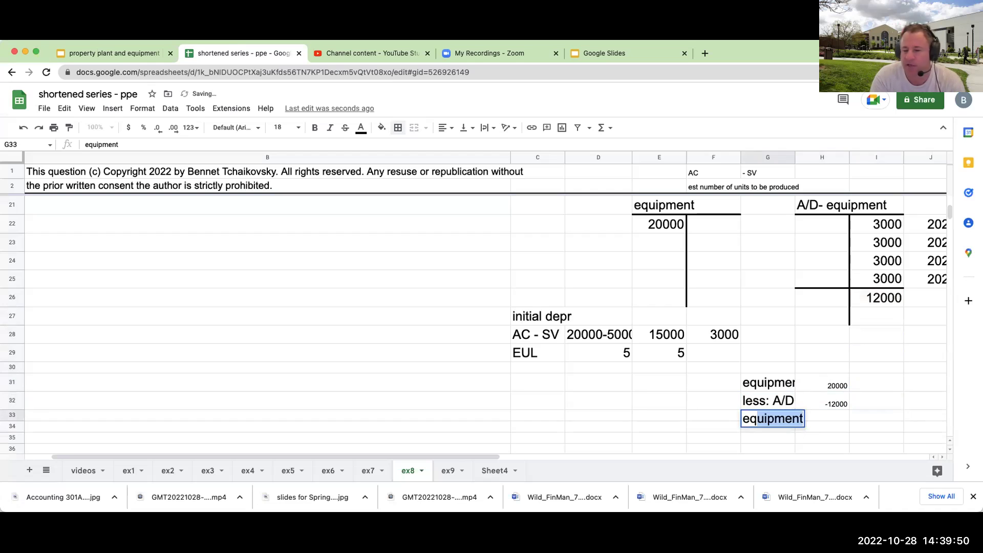
key(BackSpace)
text(ipment, net)
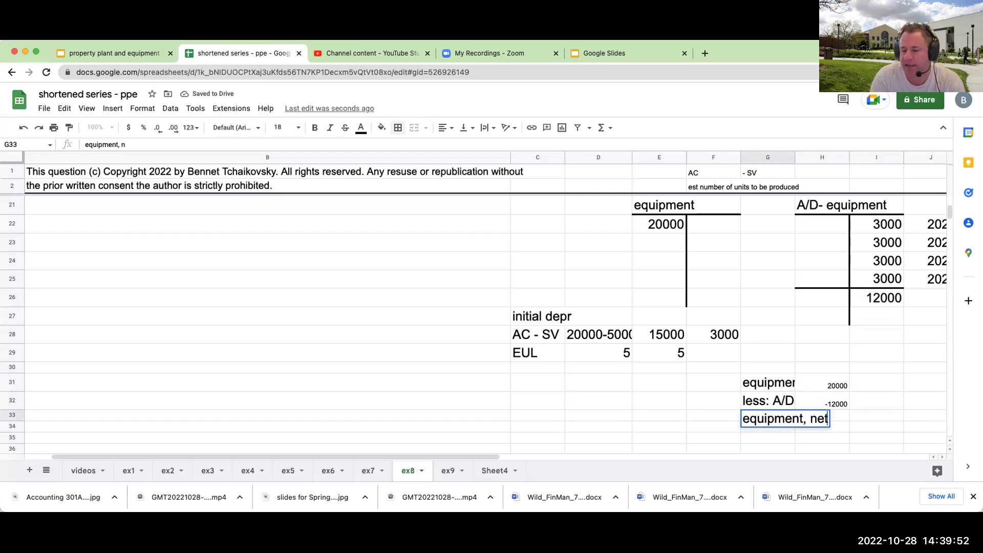
key(Tab)
text(+)
key(Up)
text(+)
key(Up)
key(Up)
key(Return)
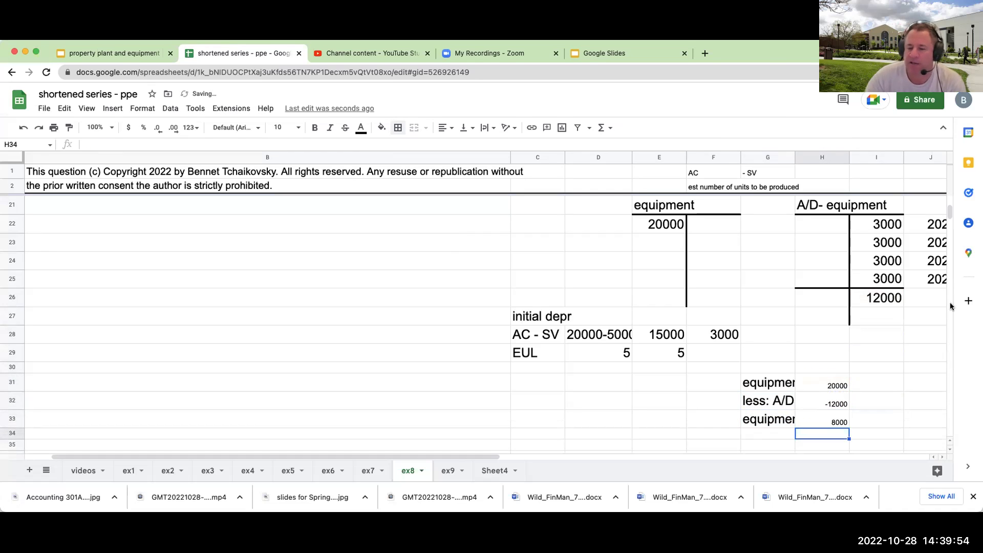
Step: Set the summary block to font size 18 and right-align its three labels
drag(693, 383, 917, 437)
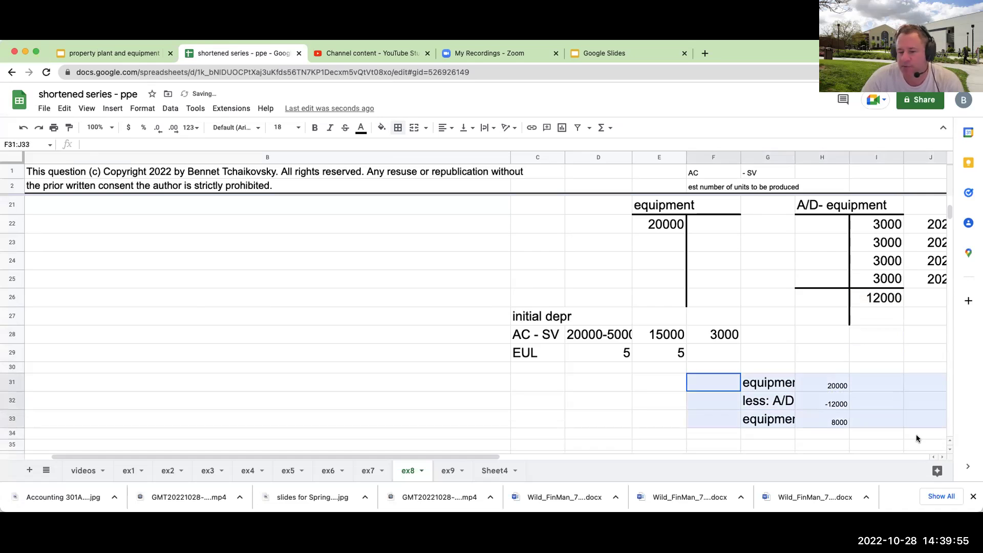
click(301, 128)
click(281, 283)
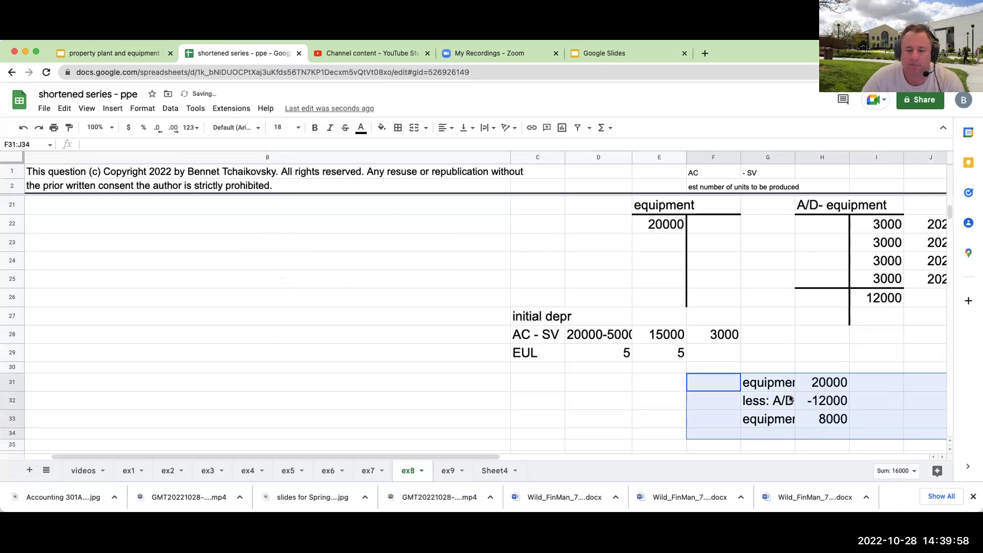
drag(768, 383, 768, 418)
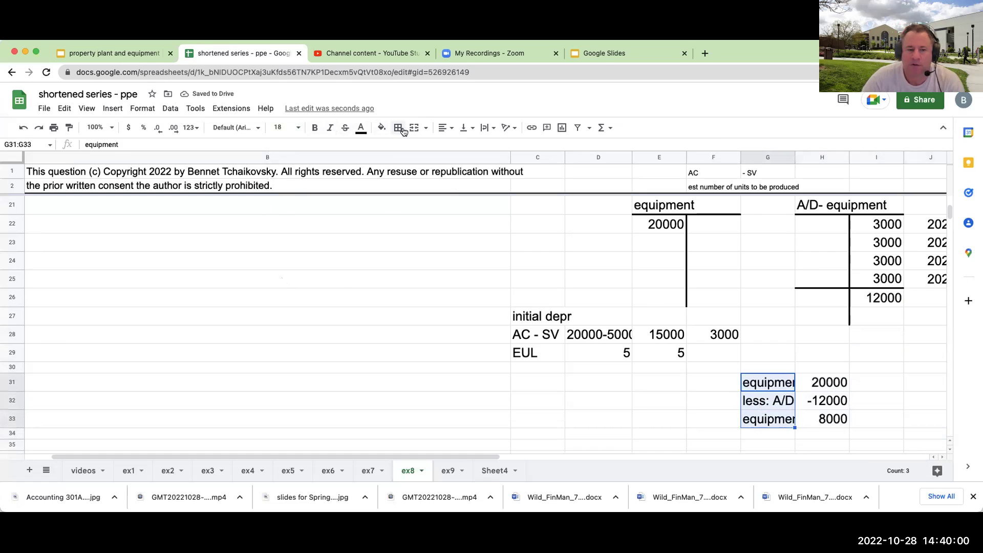
click(447, 128)
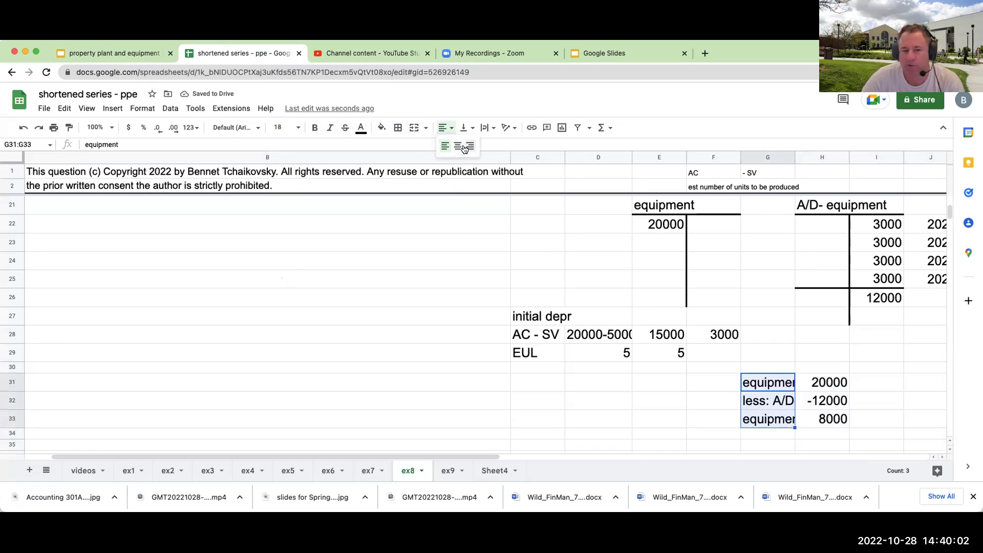
click(470, 147)
Step: Head the summary values with the date 12/31/29
click(843, 370)
text(12/3)
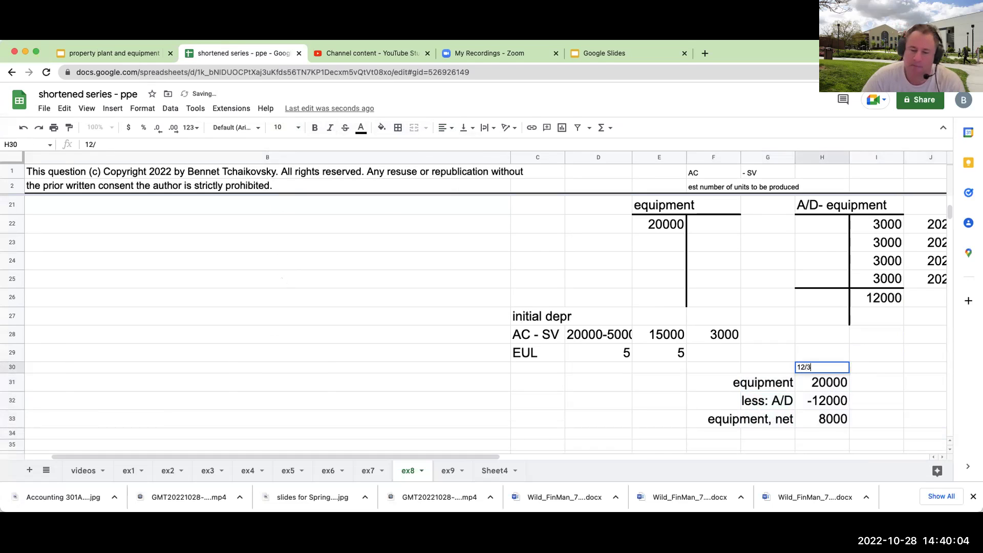
text(1/29)
key(Return)
key(Down)
key(Down)
key(Down)
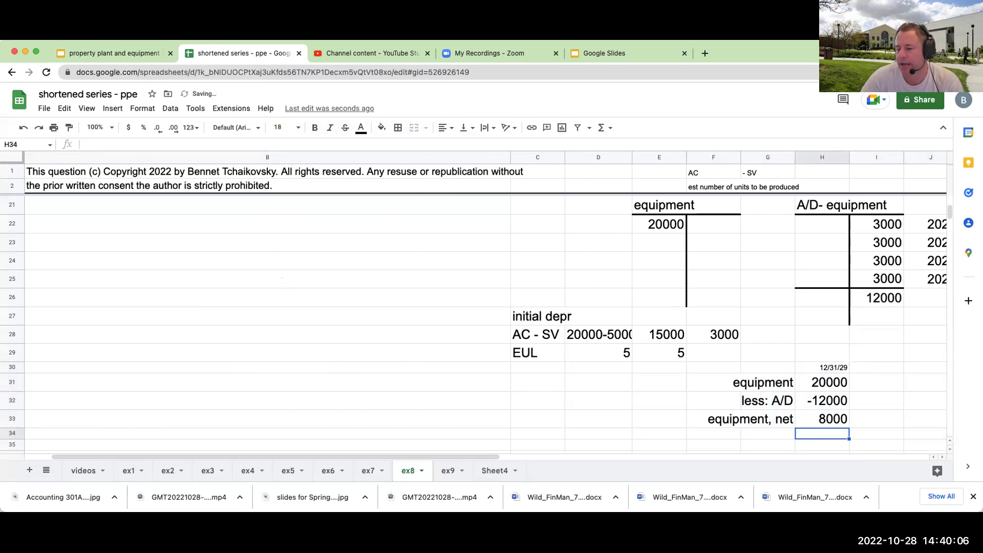
key(Right)
key(Right)
key(Left)
key(Left)
key(Left)
key(Right)
key(Right)
key(Up)
key(Up)
key(Up)
key(Up)
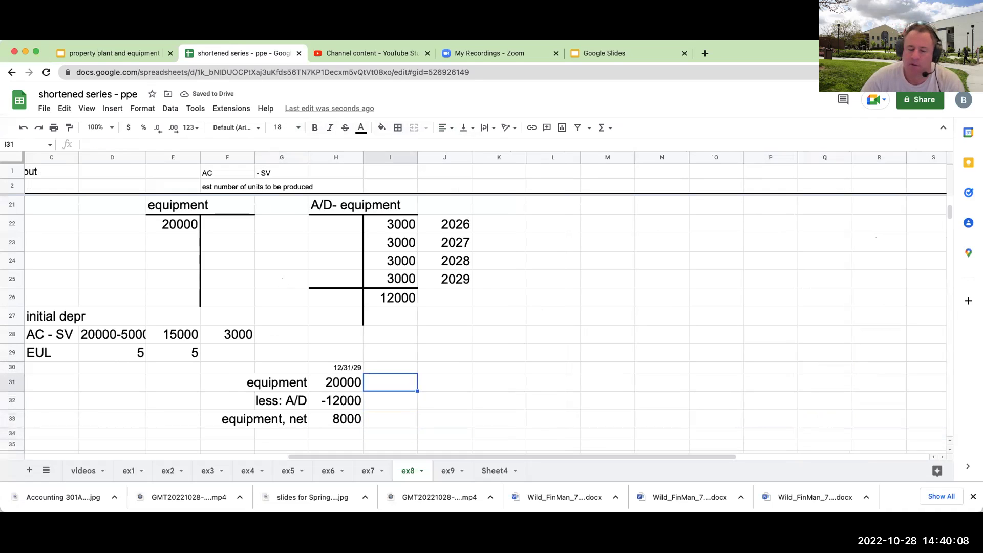
key(Right)
key(Right)
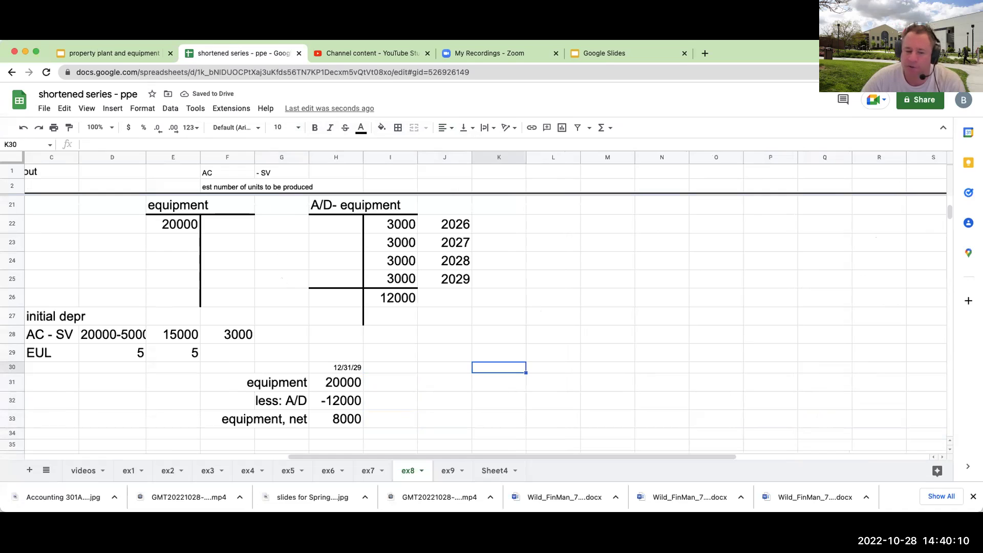
scroll(488, 368, up, 5)
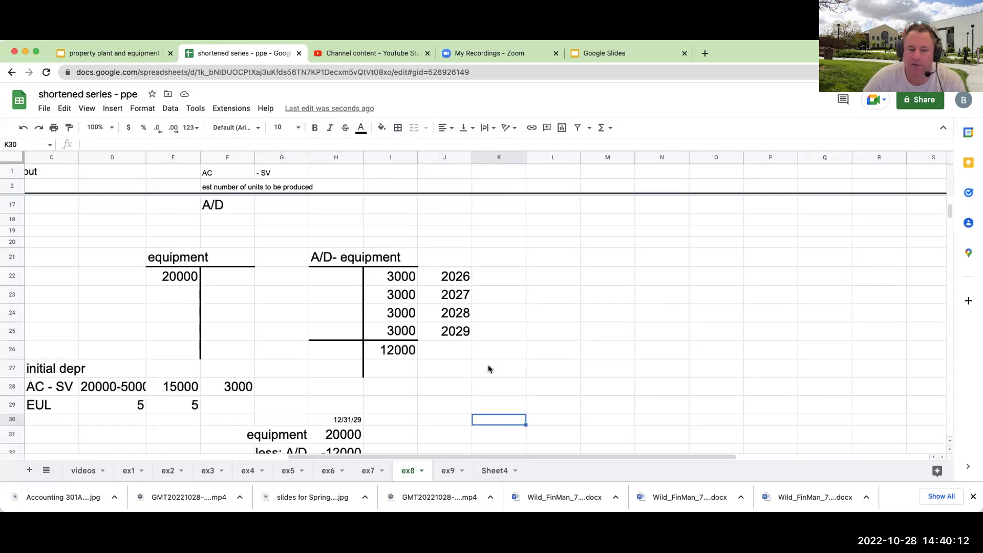
click(178, 361)
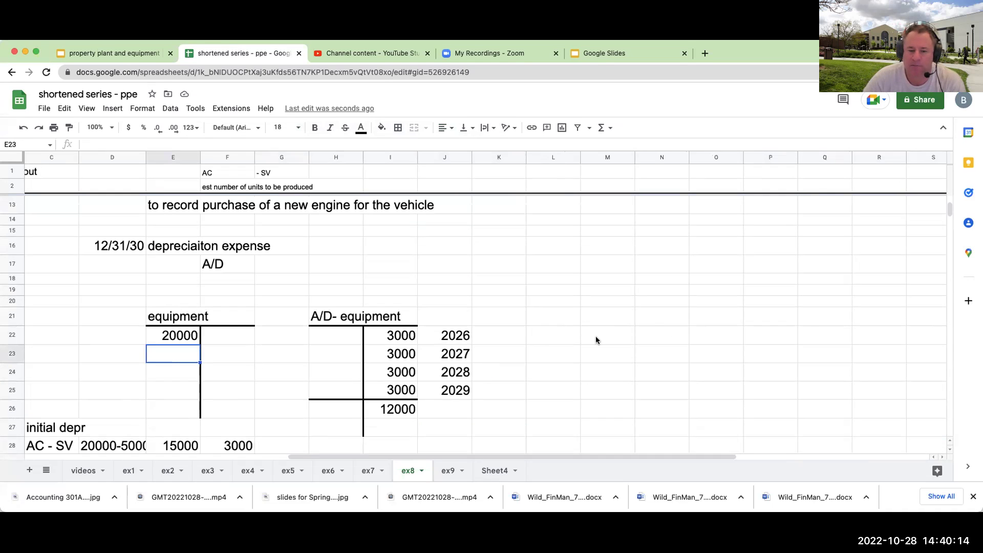
Step: Copy the equipment T-account to a new spot at L22
drag(553, 336, 604, 336)
drag(173, 335, 210, 383)
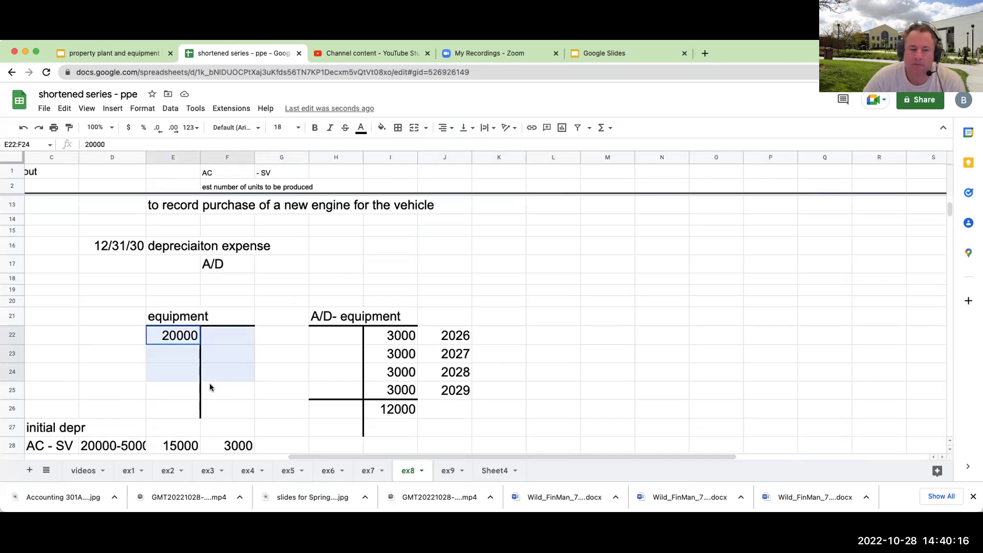
key(ctrl+c)
click(554, 333)
key(ctrl+v)
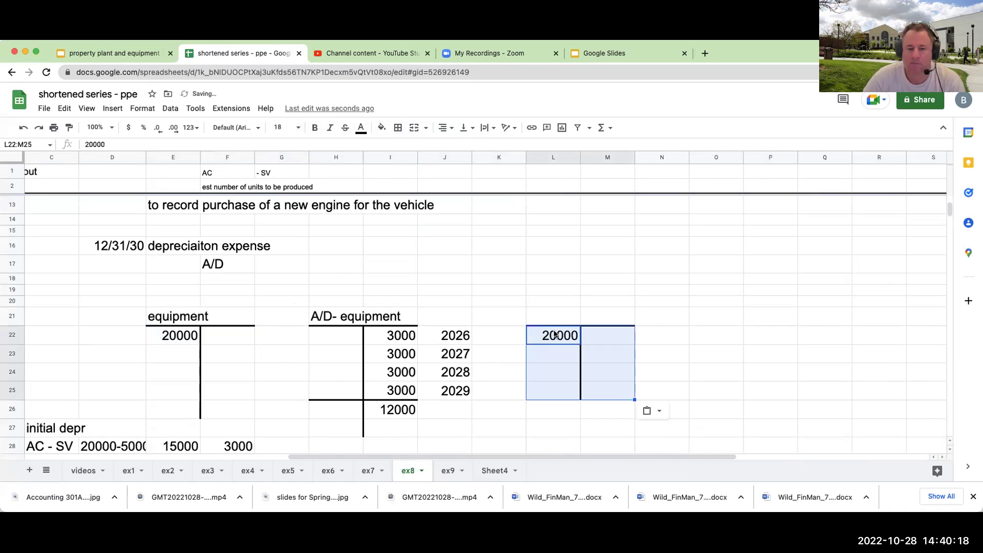
Step: Clear the copied 20000, title the account 'equipment addition' and debit 4000
click(548, 312)
key(Down)
key(BackSpace)
key(Up)
text(e)
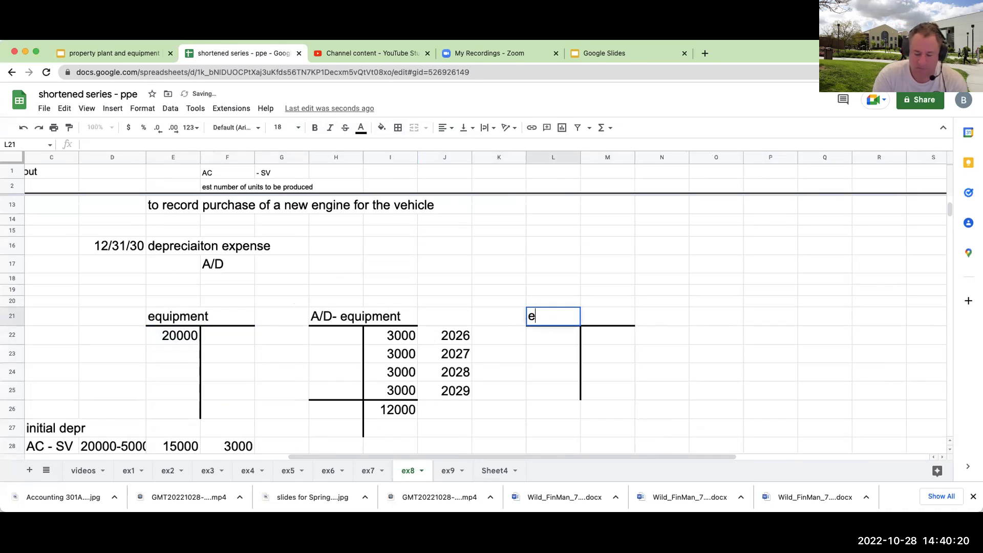
text(quipment addition)
key(Return)
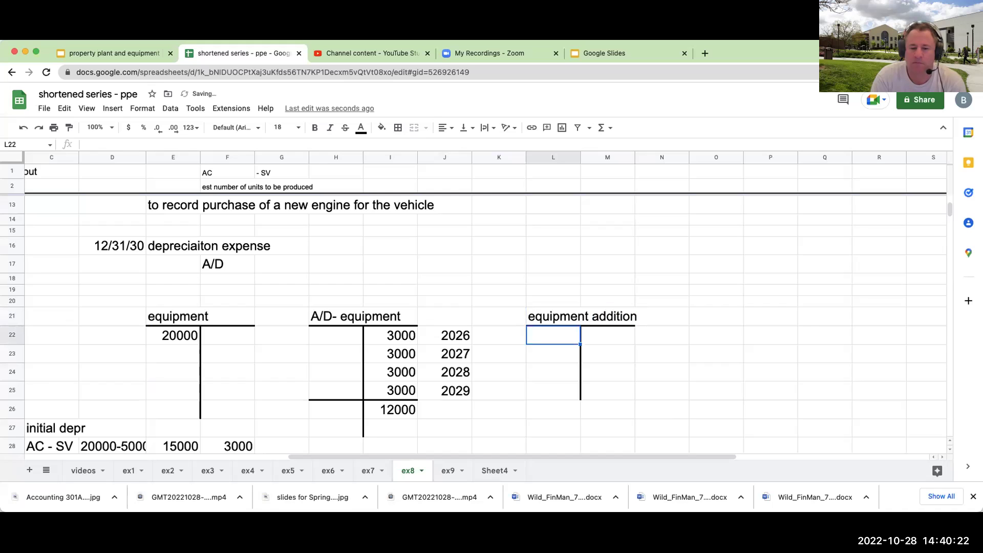
text(4000)
key(Return)
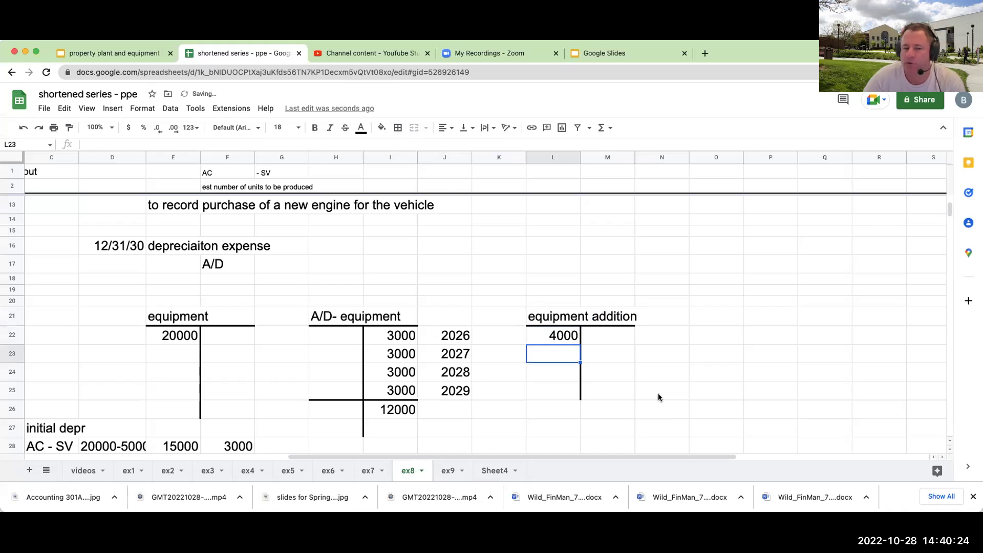
scroll(658, 397, down, 5)
scroll(685, 367, up, 2)
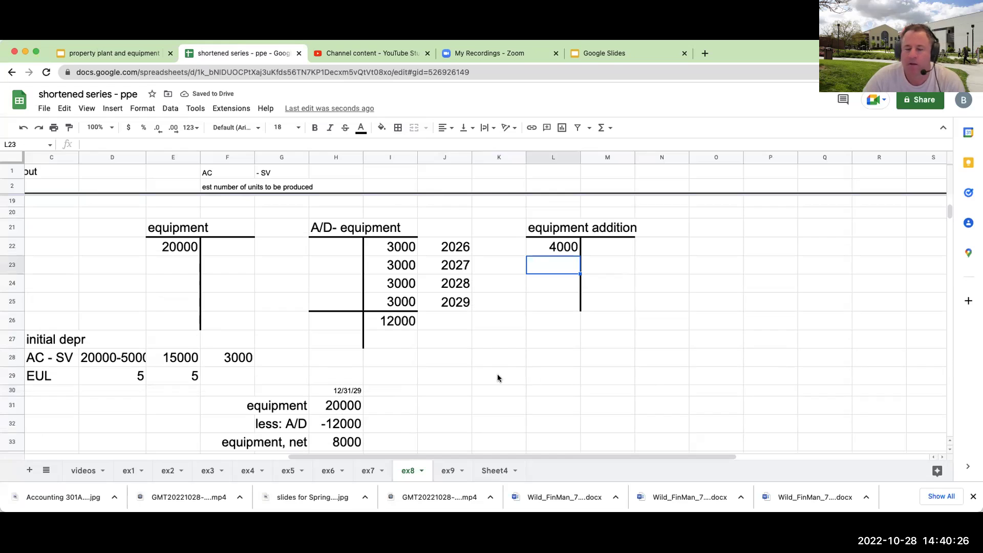
click(497, 376)
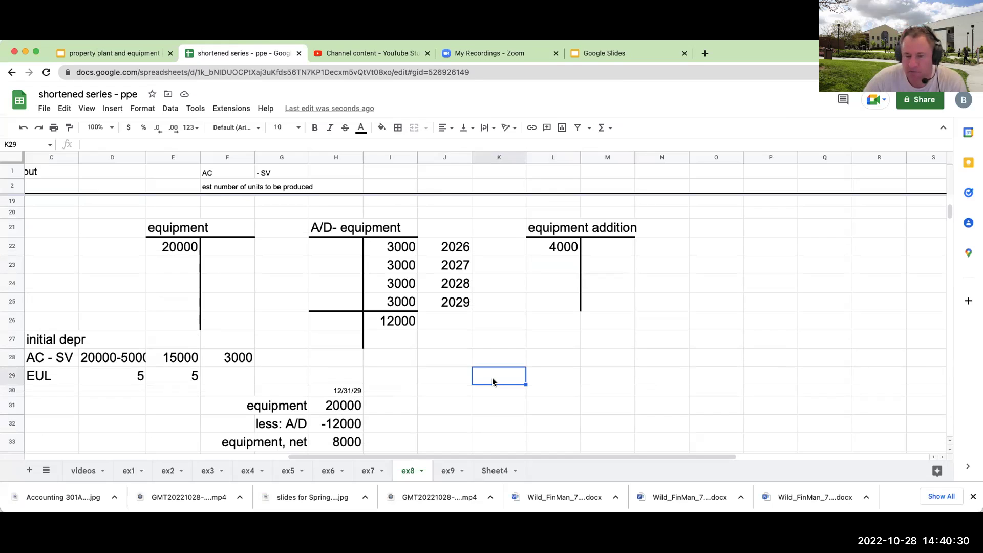
Step: Extend the A/D T-account's dividing line down two rows and fill the new credit cell yellow
click(388, 338)
click(354, 343)
drag(355, 343, 353, 359)
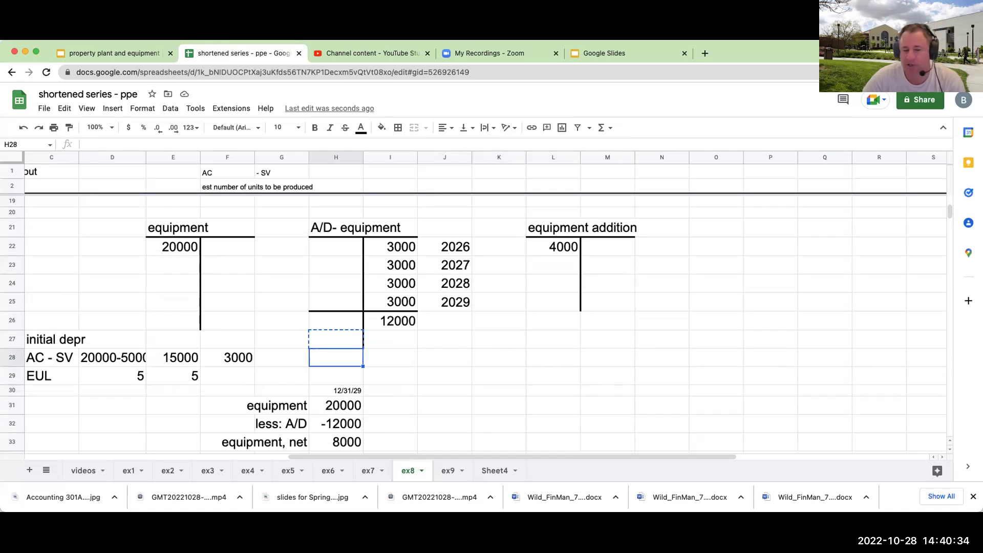
key(alt+shift+4)
key(Right)
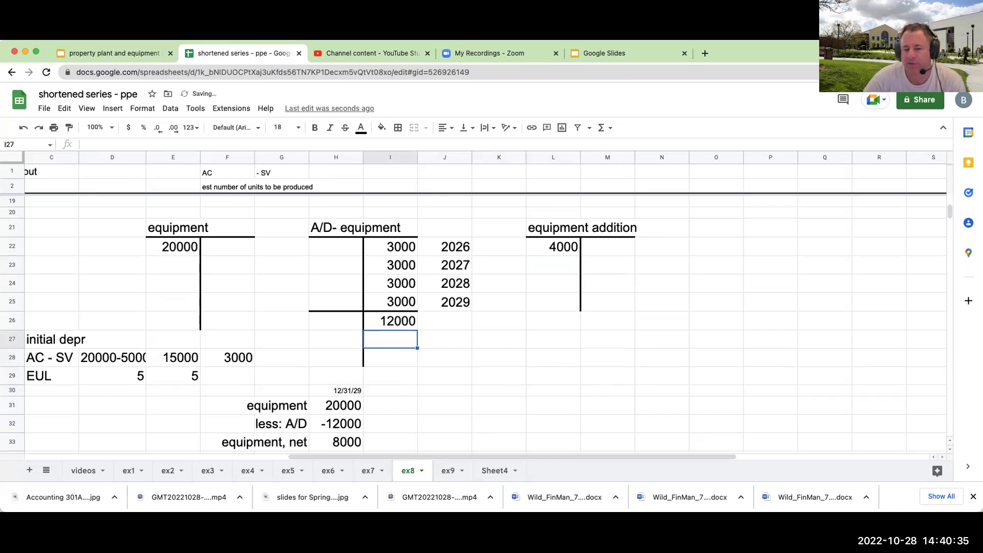
click(381, 127)
click(421, 174)
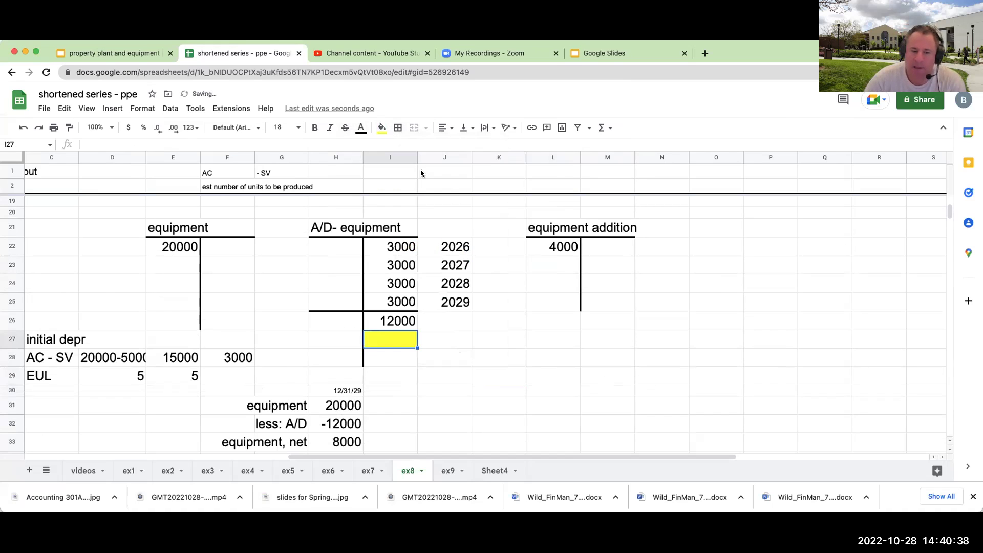
Step: Label the new A/D row 2030 and recheck the $4,000 engine debit
click(441, 336)
text(2023)
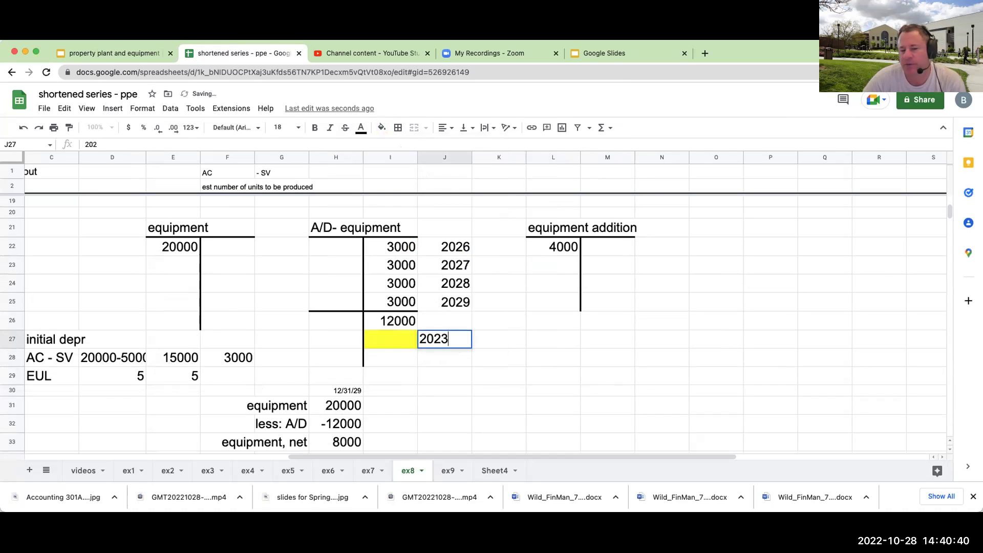
key(Return)
click(445, 339)
text(2030)
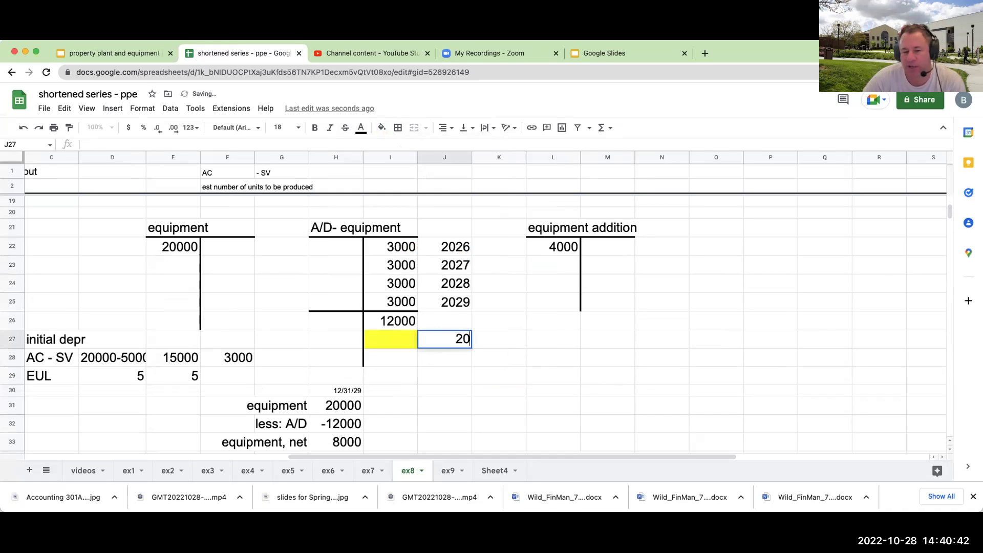
key(Return)
scroll(259, 352, up, 5)
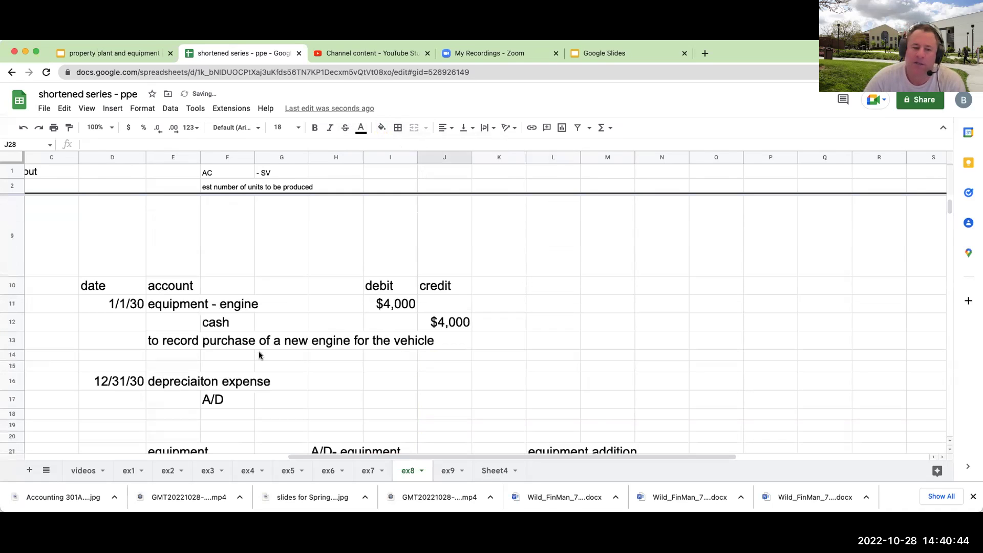
click(405, 307)
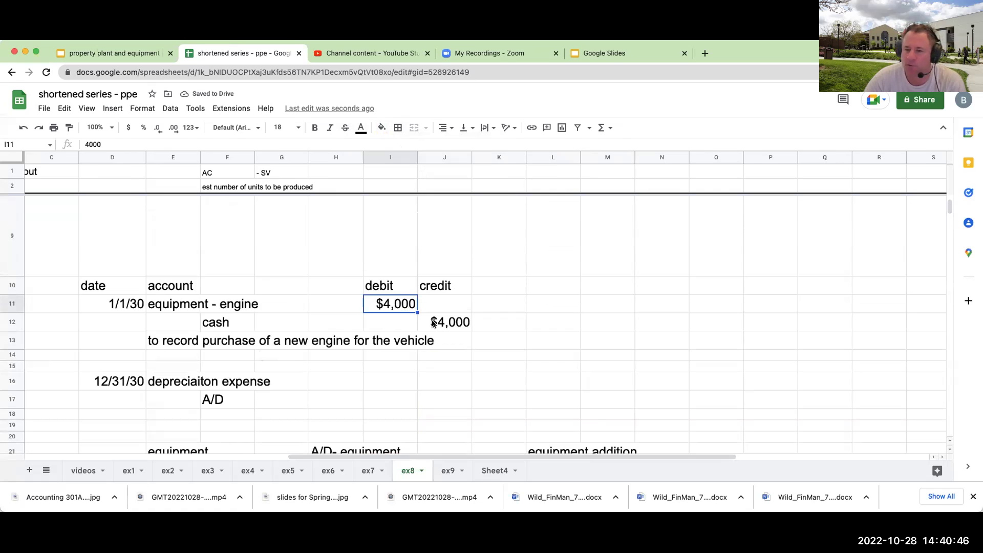
scroll(556, 383, down, 5)
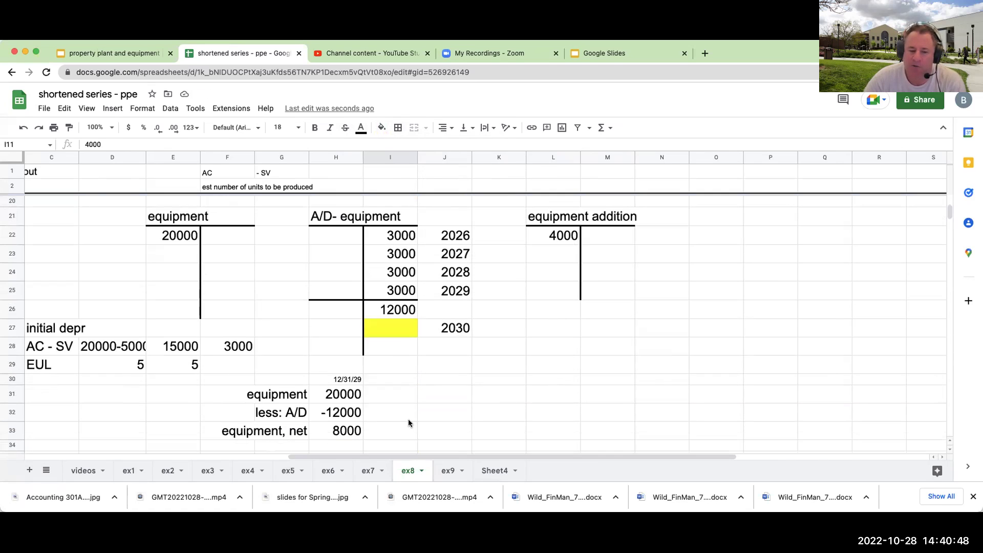
click(410, 380)
click(511, 379)
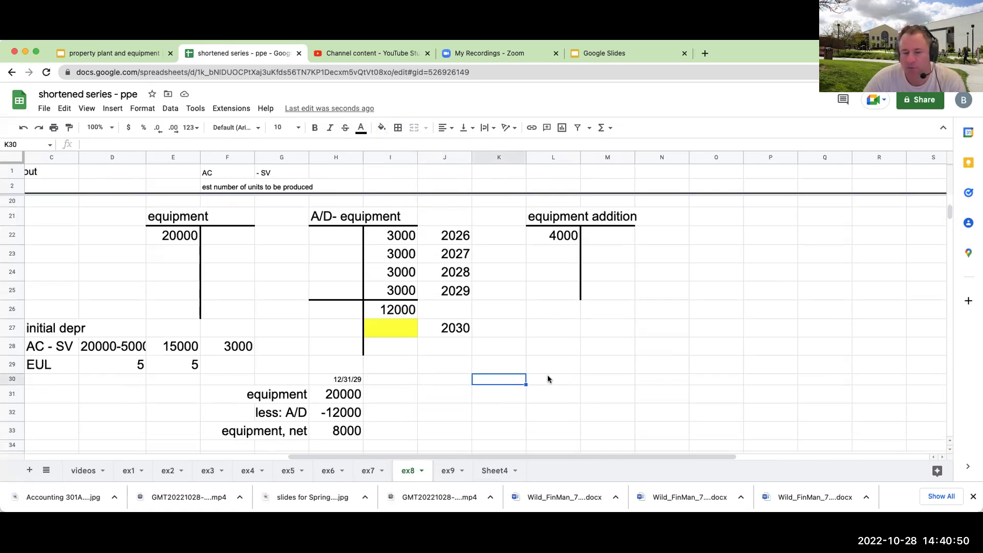
text(20000)
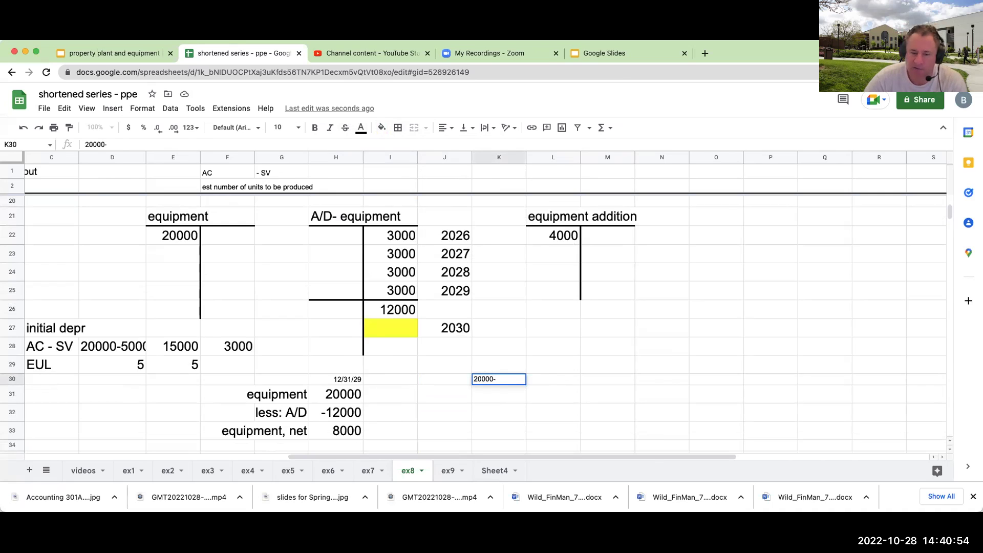
text(-12000)
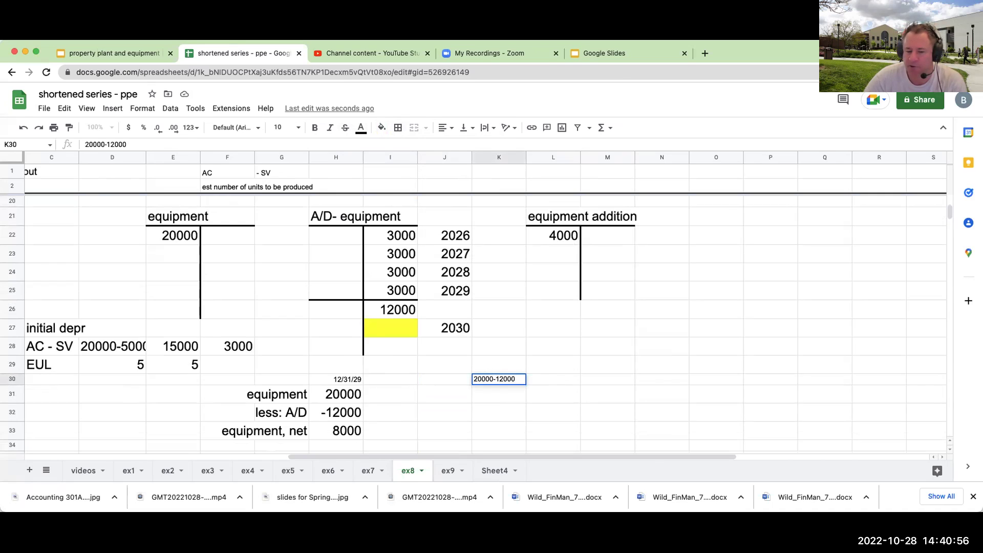
text(+4000)
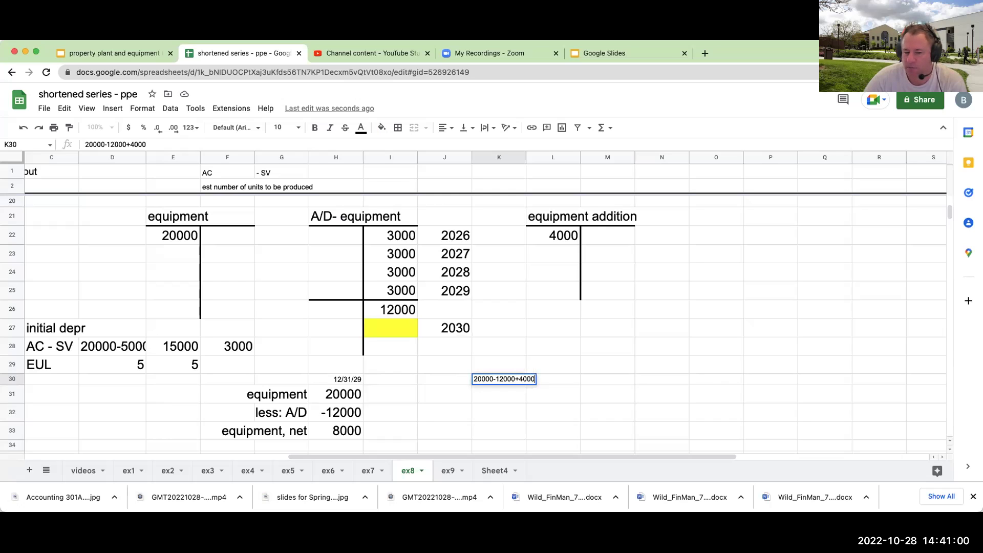
key(Return)
click(607, 379)
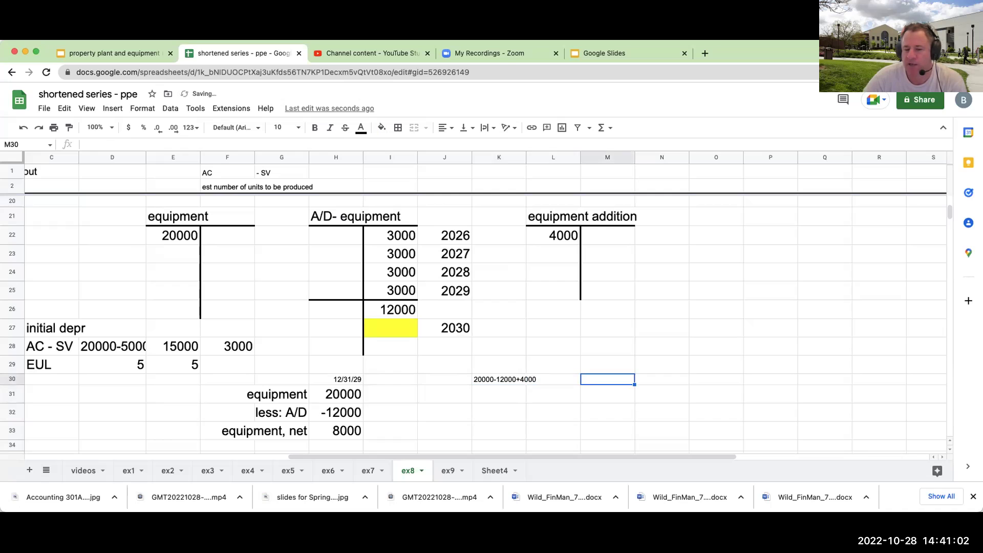
text(12000)
key(Return)
Step: Enlarge the calculation block to size 18 and label it 'cv of asset with new engine'
drag(412, 368, 828, 446)
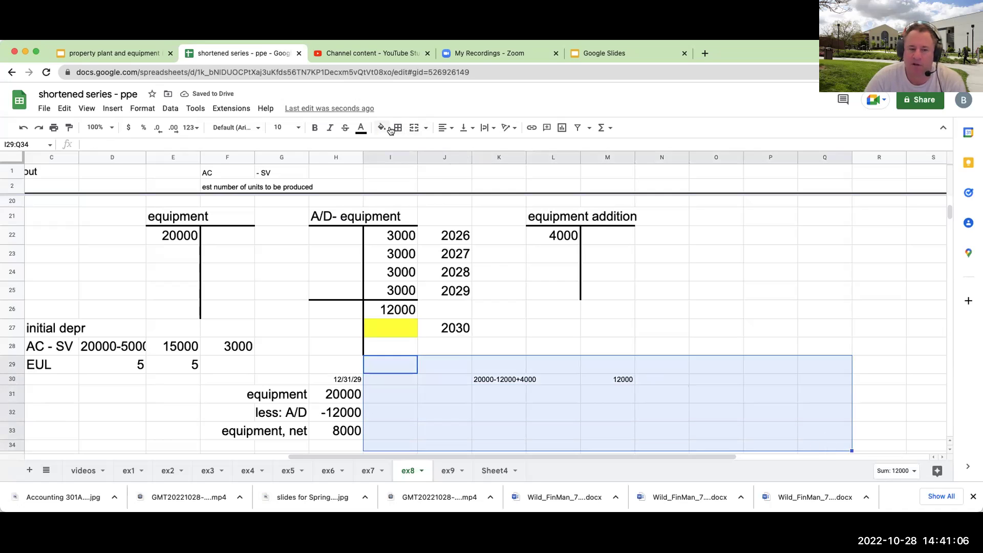
click(296, 130)
click(280, 285)
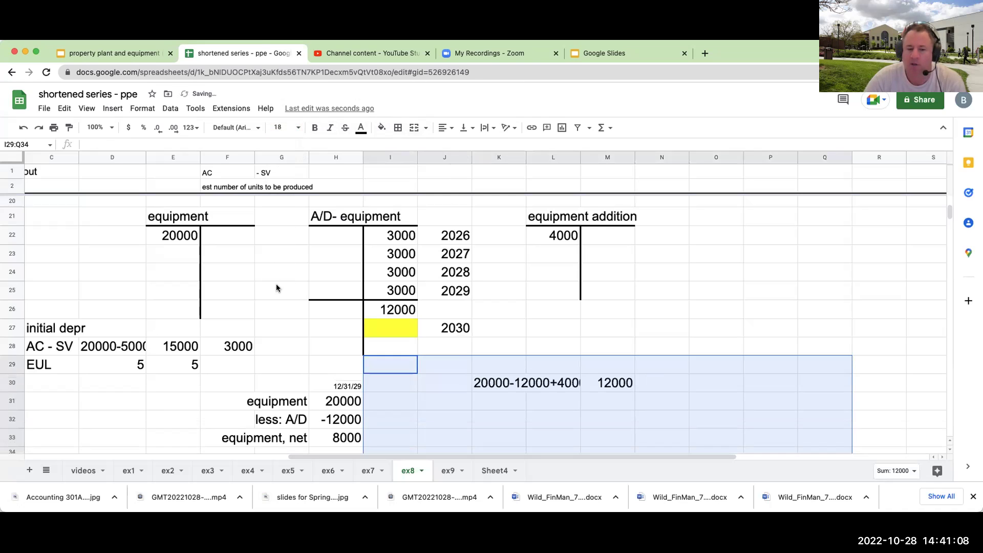
click(610, 370)
text(c)
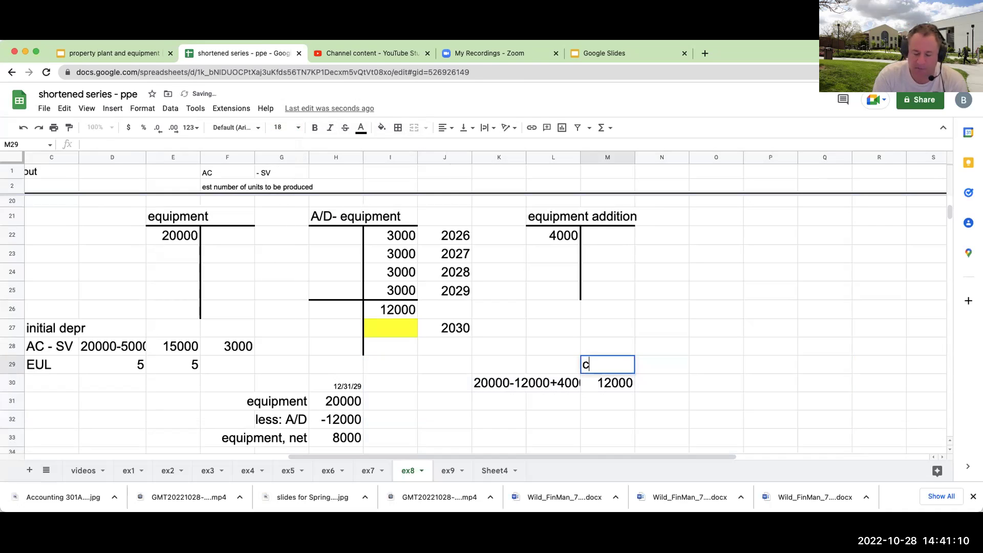
text(v of asset with new n)
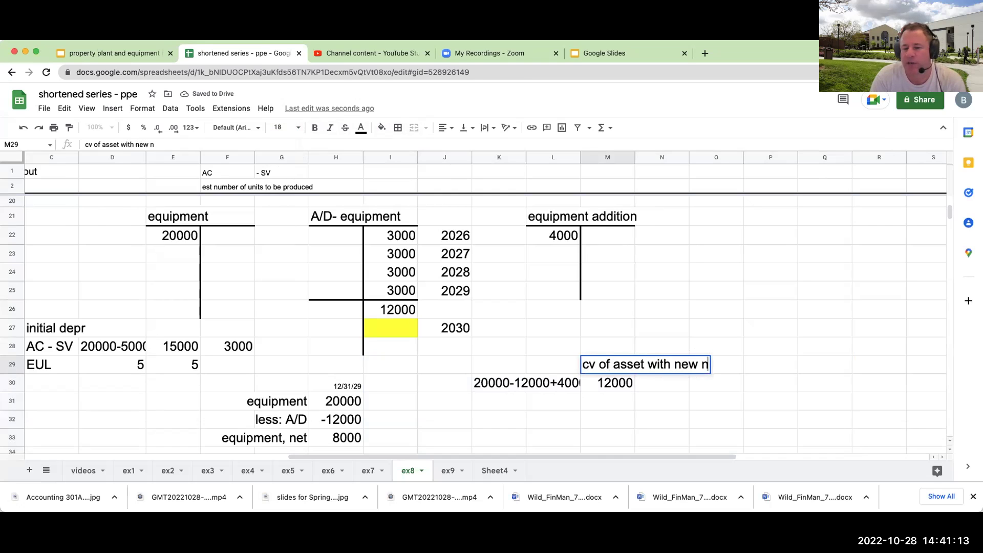
key(BackSpace)
text(engine)
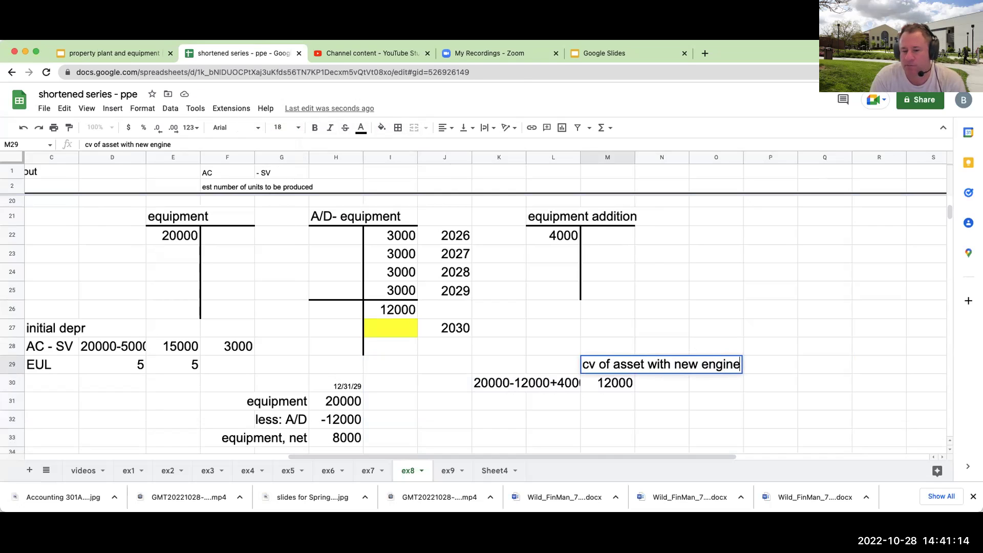
key(Return)
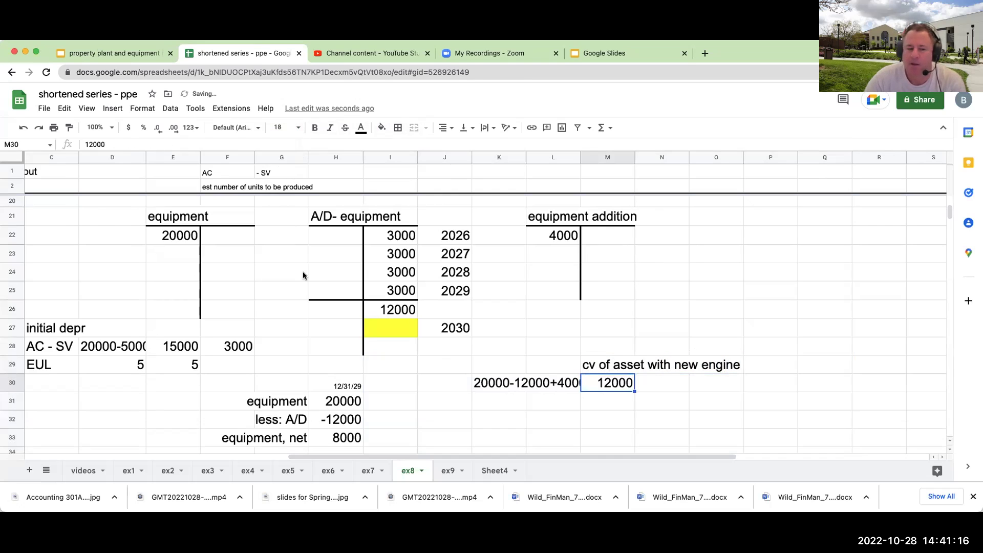
Step: Review the source cells 20000, 12000 and 4000 against the 12000 result
click(171, 235)
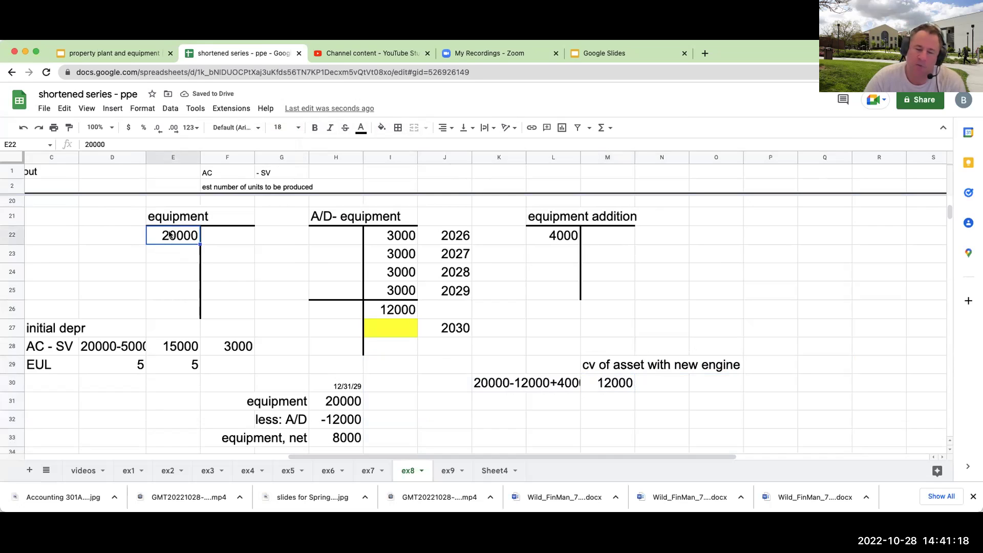
click(394, 313)
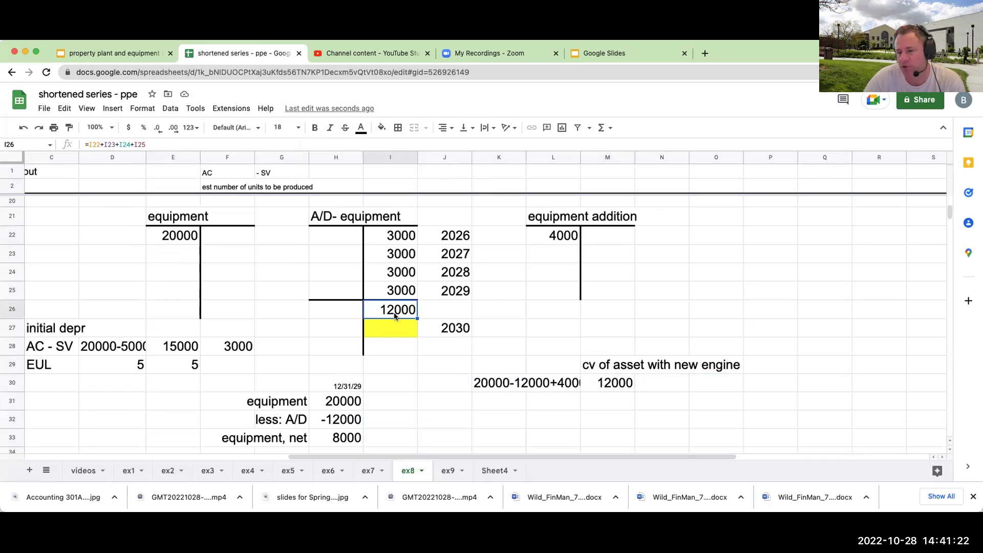
click(511, 381)
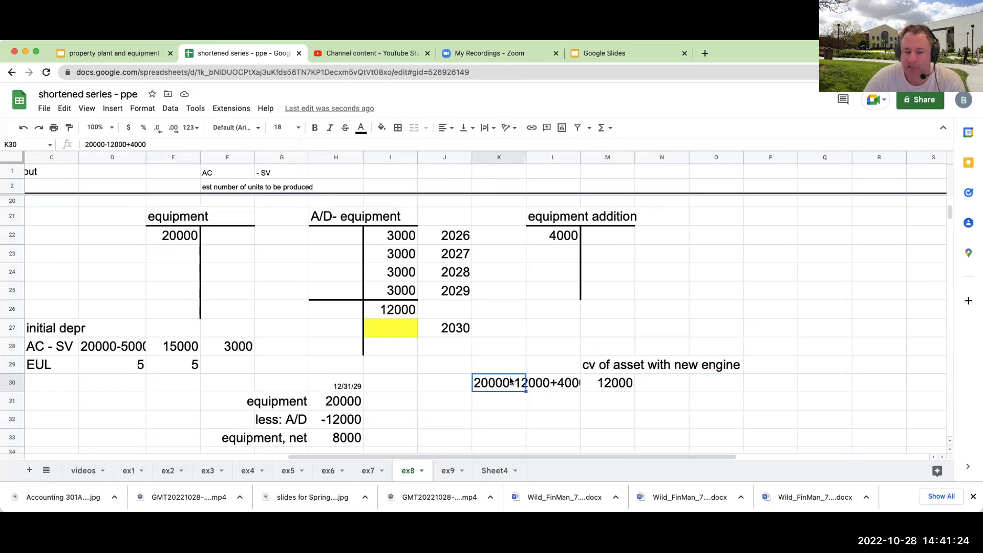
click(565, 234)
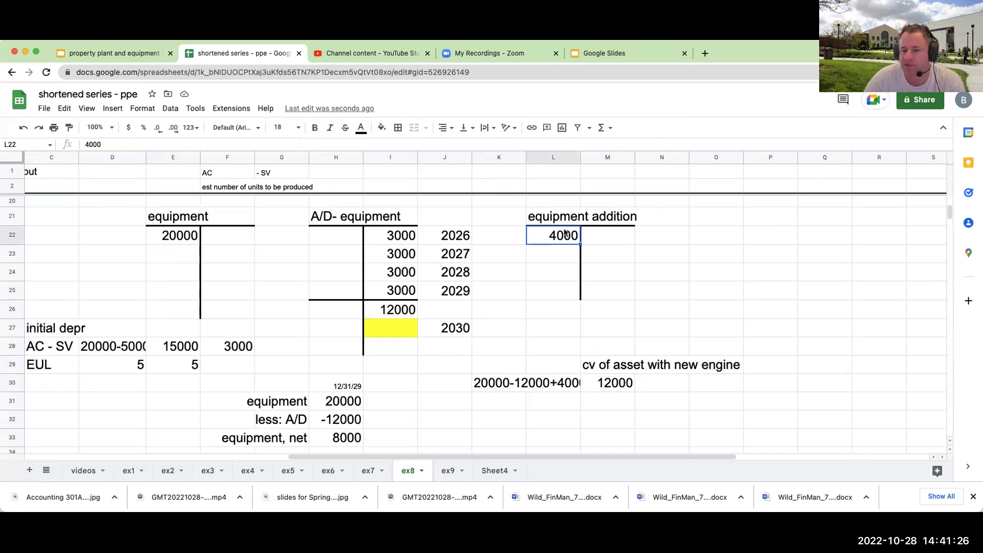
click(606, 389)
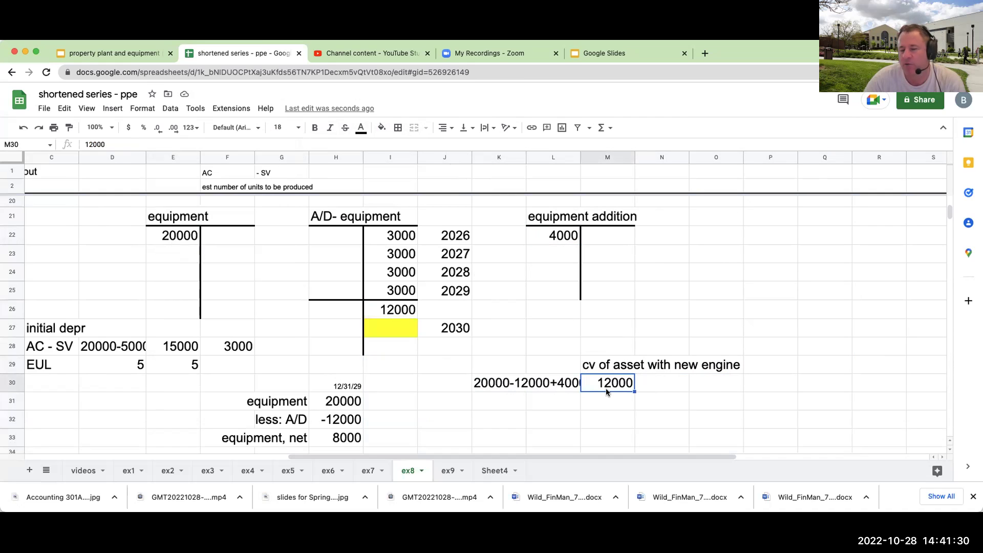
Step: Scroll up to reread the OAK engine-replacement question in B9
scroll(293, 439, left, 10)
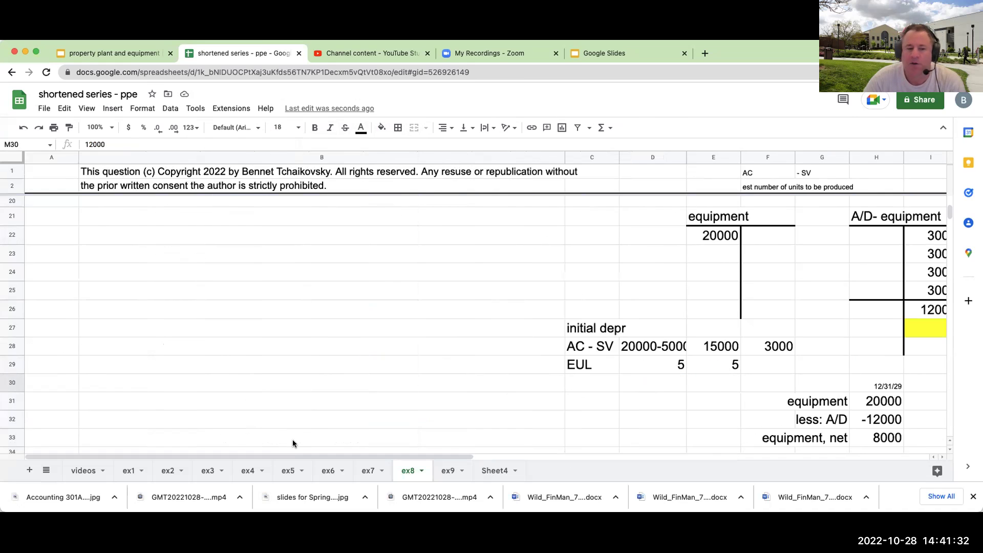
scroll(293, 439, up, 10)
click(284, 407)
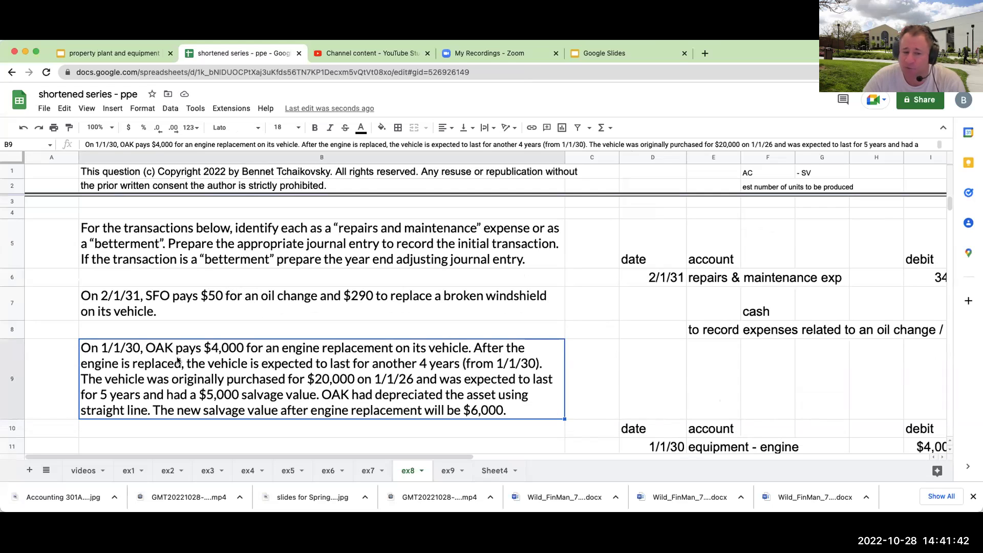
scroll(863, 389, down, 10)
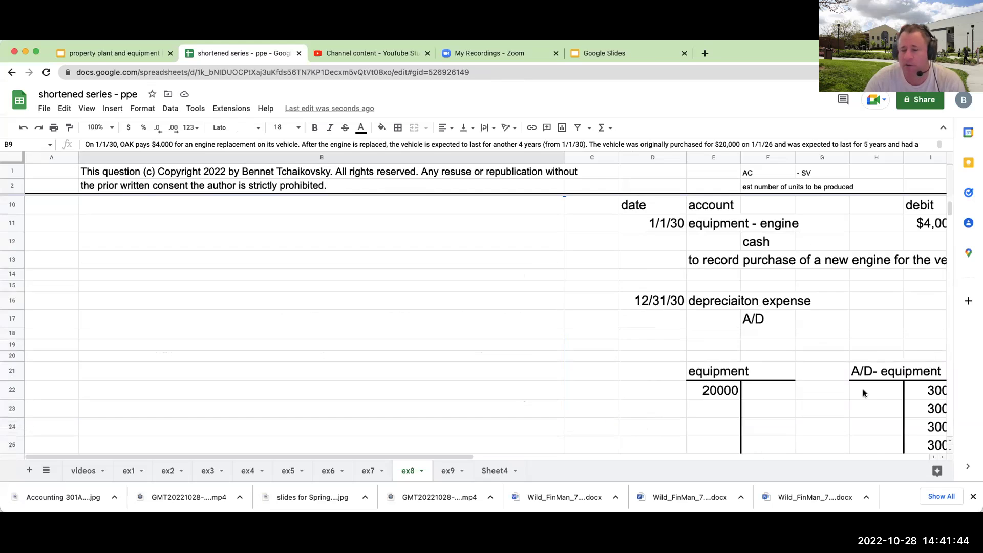
Step: Begin typing 'new depr exp for 2030' in K34 below the carrying value
click(919, 347)
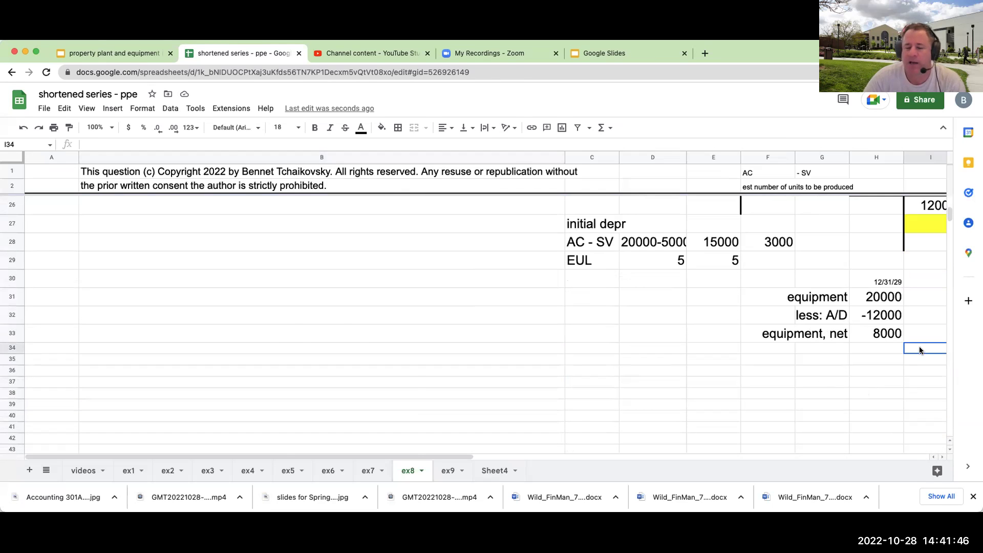
key(Right)
key(Right)
key(Right)
key(Left)
key(Left)
key(Up)
key(Up)
key(Right)
key(Down)
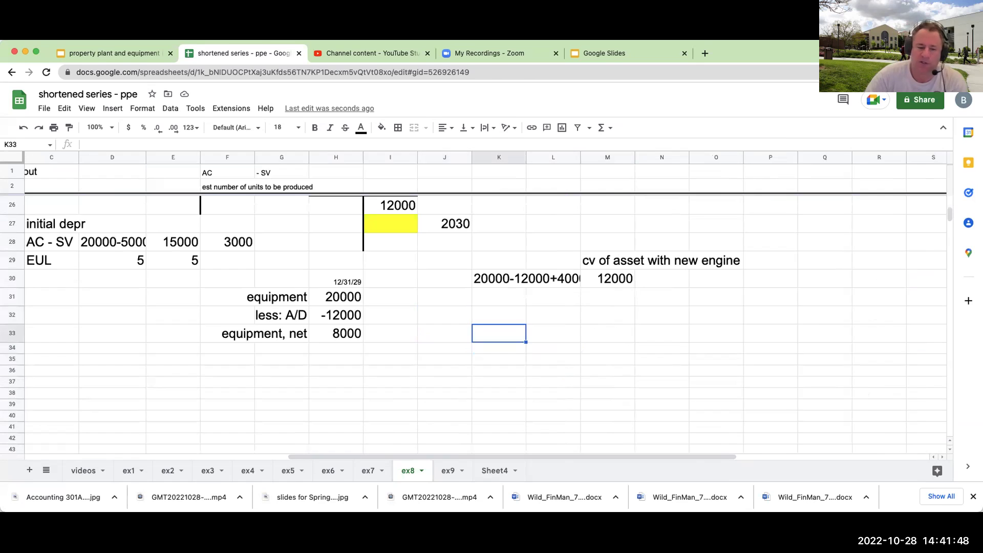
key(Down)
text(new depr exp)
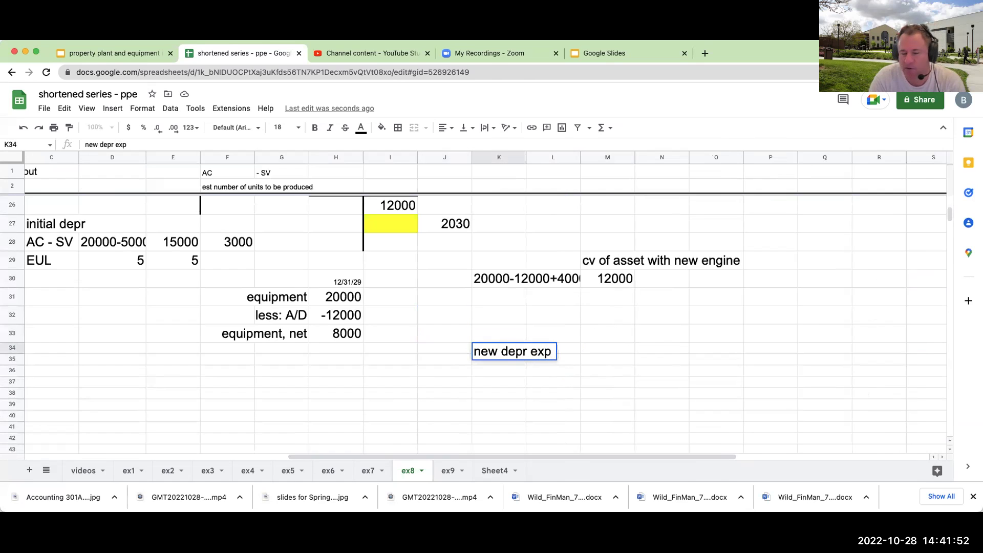
text( for 2030 +)
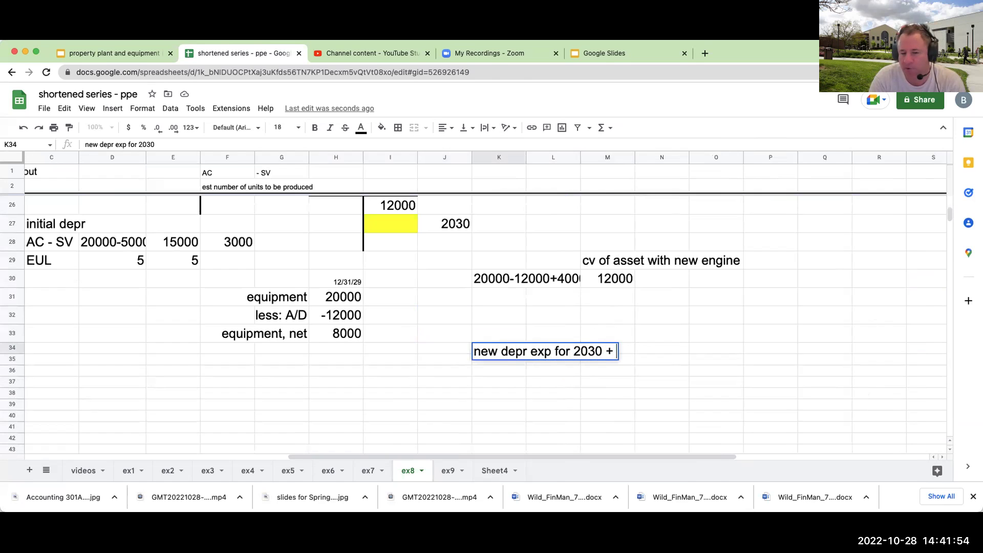
Step: Write the numerator line '12,000 (new cv) - 6,000 (new sv)'
key(Return)
key(Return)
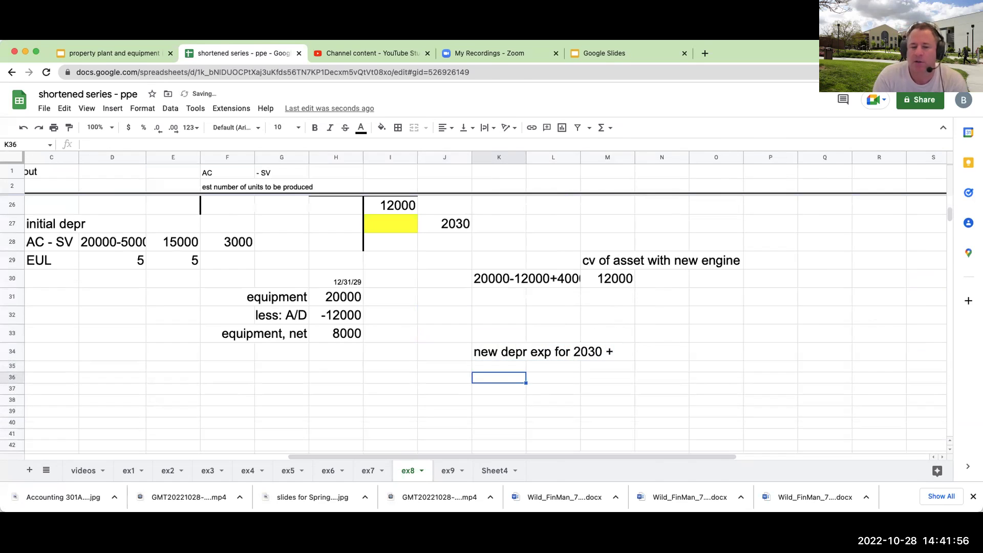
text(12,000)
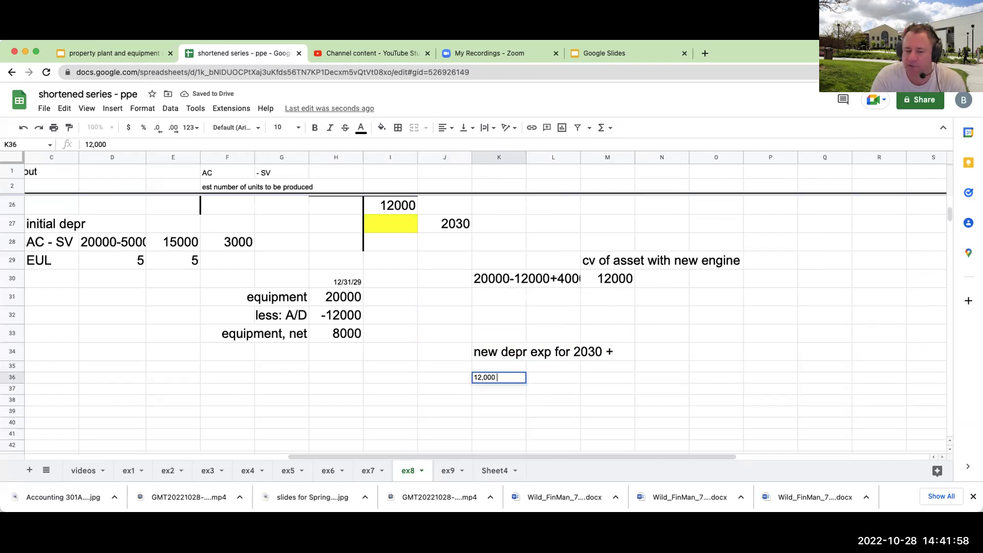
text( (new cv) -)
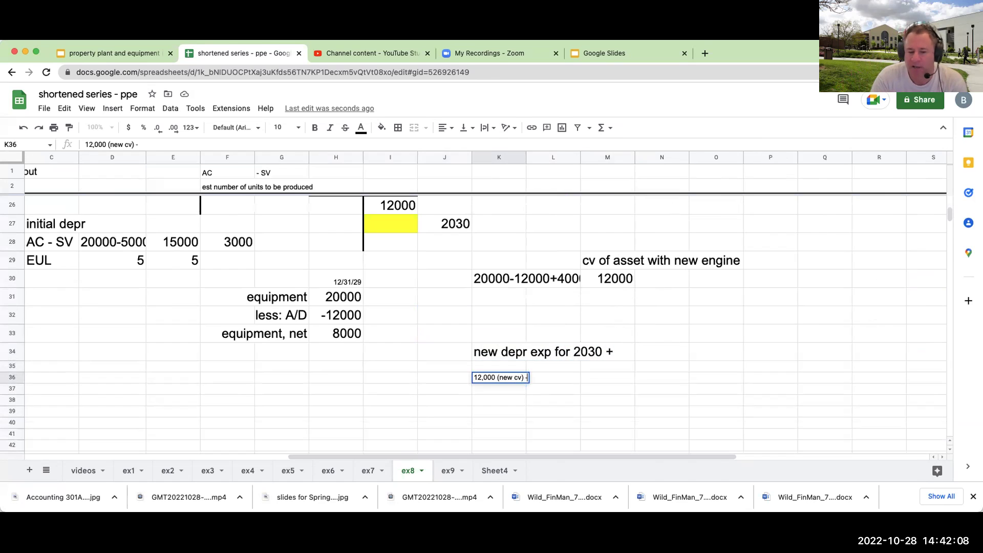
text(5,00)
key(BackSpace)
key(BackSpace)
key(BackSpace)
key(BackSpace)
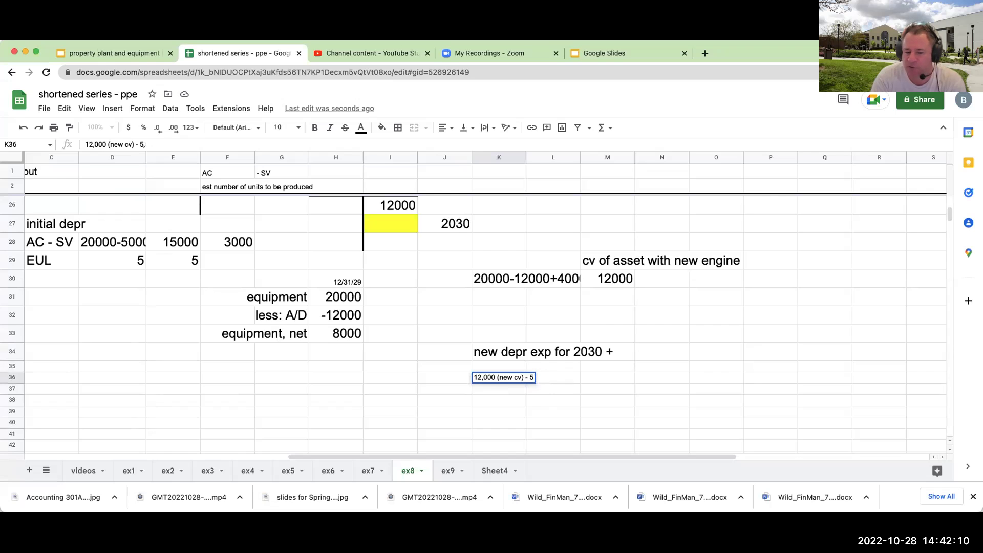
text(6,000 (new sv)
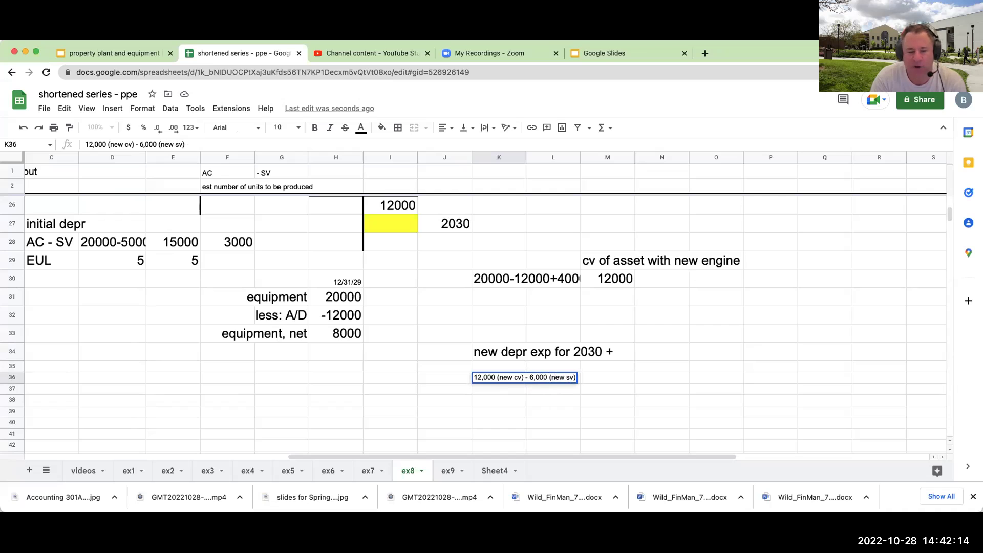
key(Return)
Step: Set the depreciation block to size 18 and draw a dividing line above row 37
drag(401, 346, 754, 469)
click(282, 127)
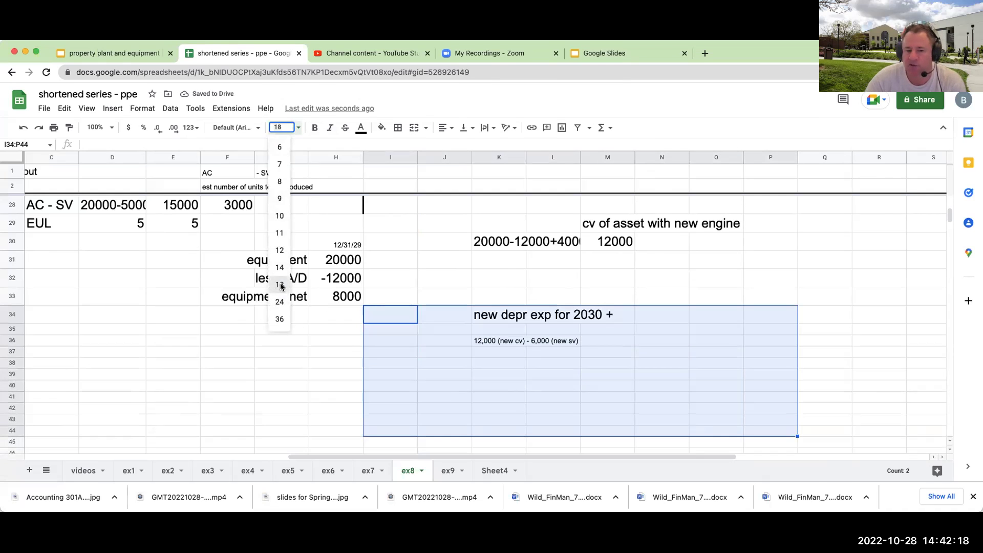
click(281, 286)
click(553, 381)
drag(488, 359, 676, 359)
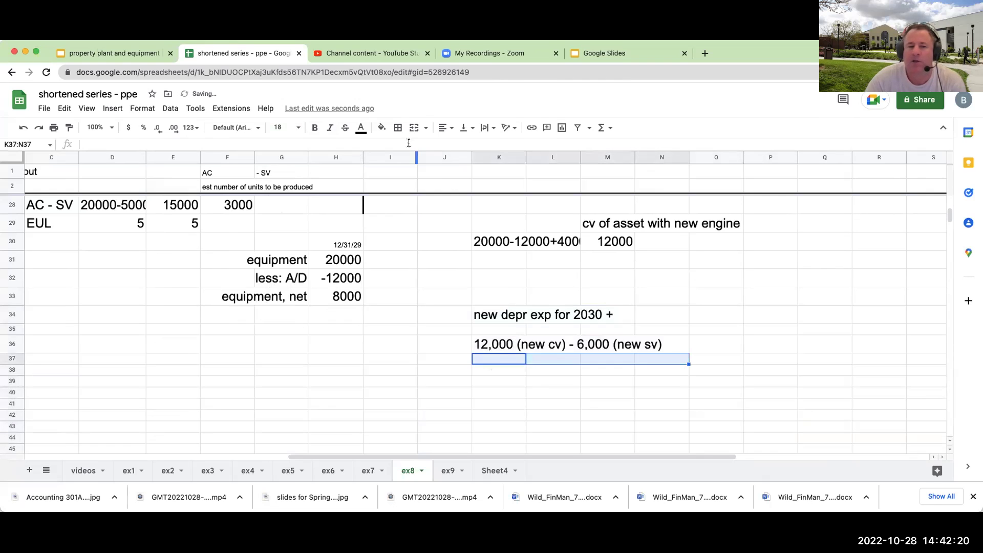
click(398, 128)
click(412, 166)
Step: Enter the denominator label '4 years (new eul)' under the line
click(548, 364)
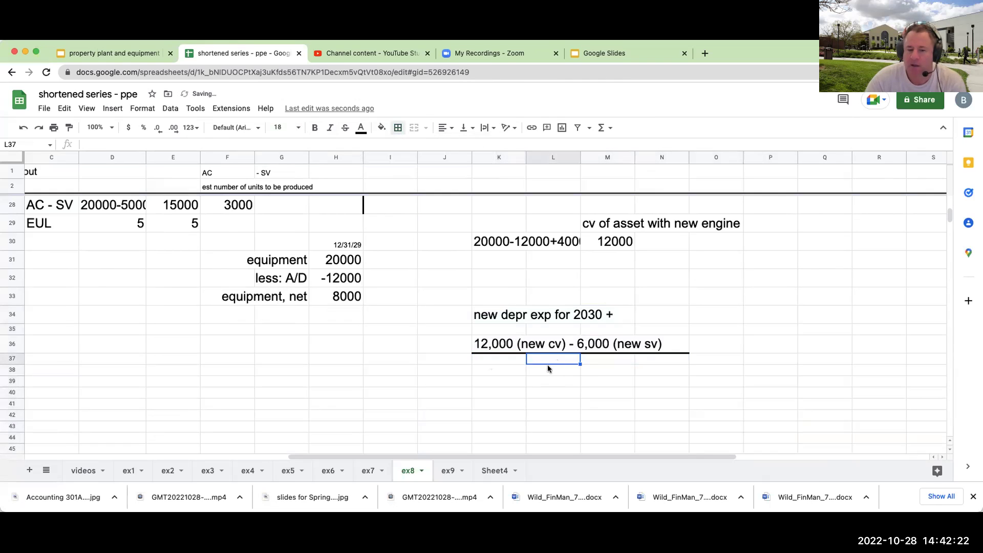
text(4 year)
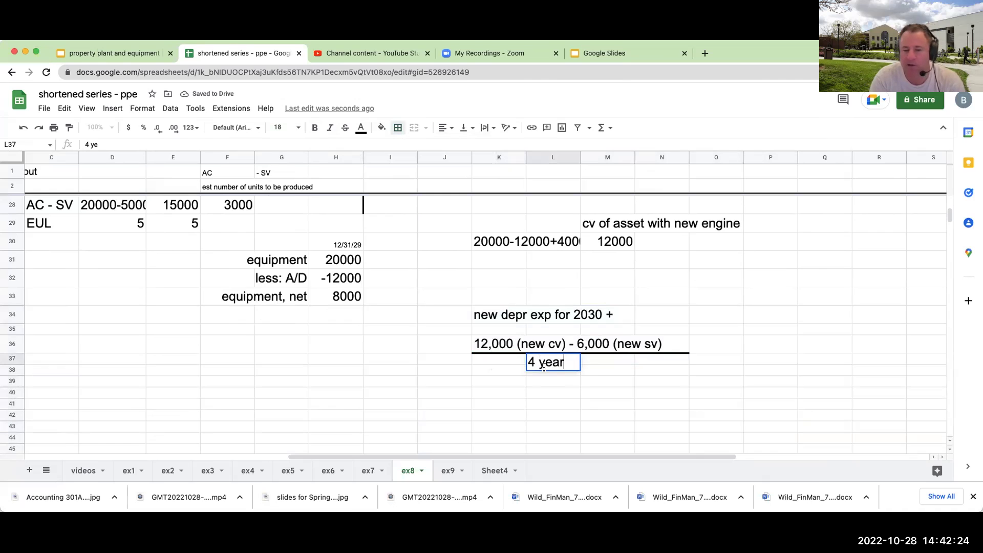
text(s (new eul))
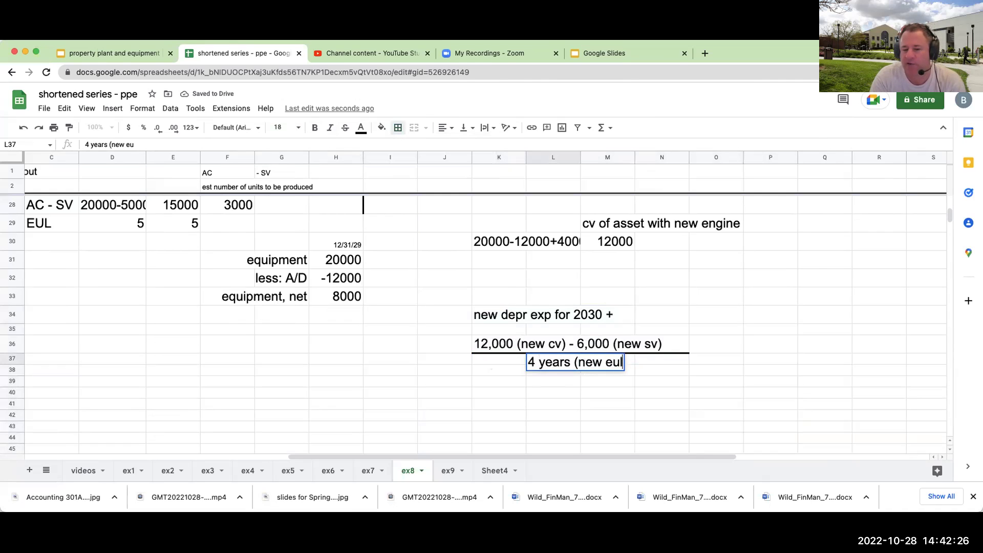
key(Return)
key(Up)
key(Right)
key(Right)
key(Right)
key(Up)
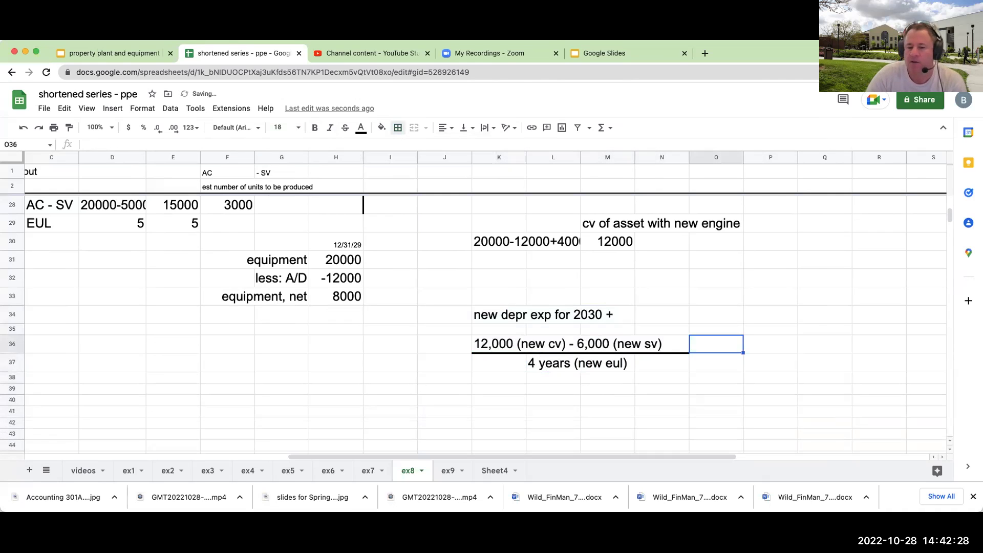
Step: Enter 6000 in O36, 4 in O37, and =O36/O37 in P36 giving 1500
text(3600)
key(BackSpace)
key(BackSpace)
key(BackSpace)
key(BackSpace)
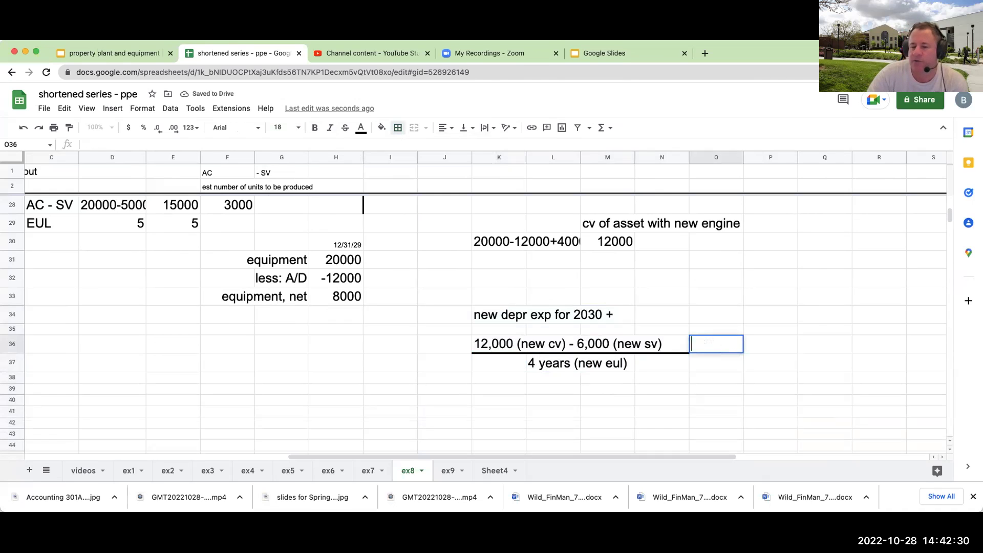
text(6000)
key(Return)
text(4)
key(Return)
key(Up)
key(Up)
key(Right)
text(=o36/o37)
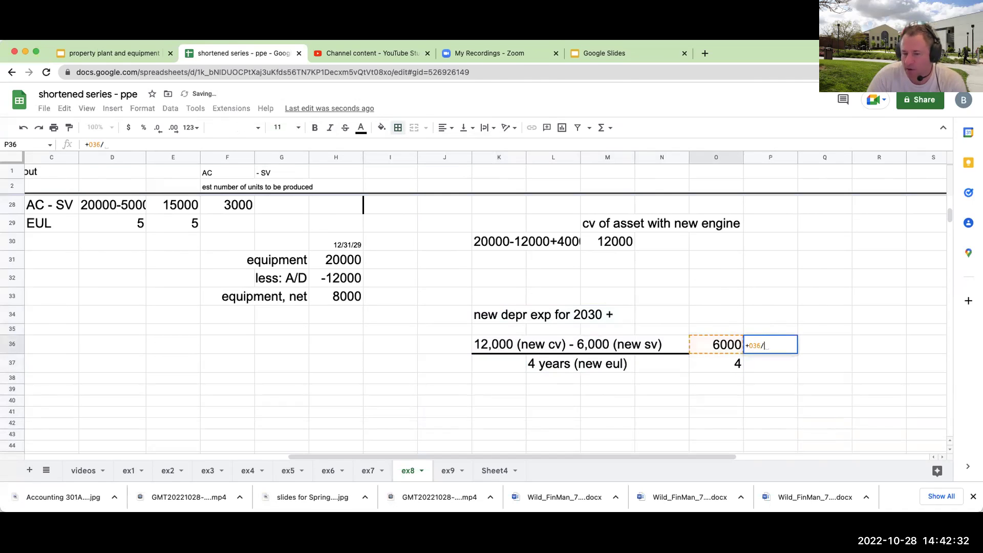
key(Return)
Step: Enter 1500 as the 2030 A/D amount in the T-account cell I27
scroll(523, 353, up, 3)
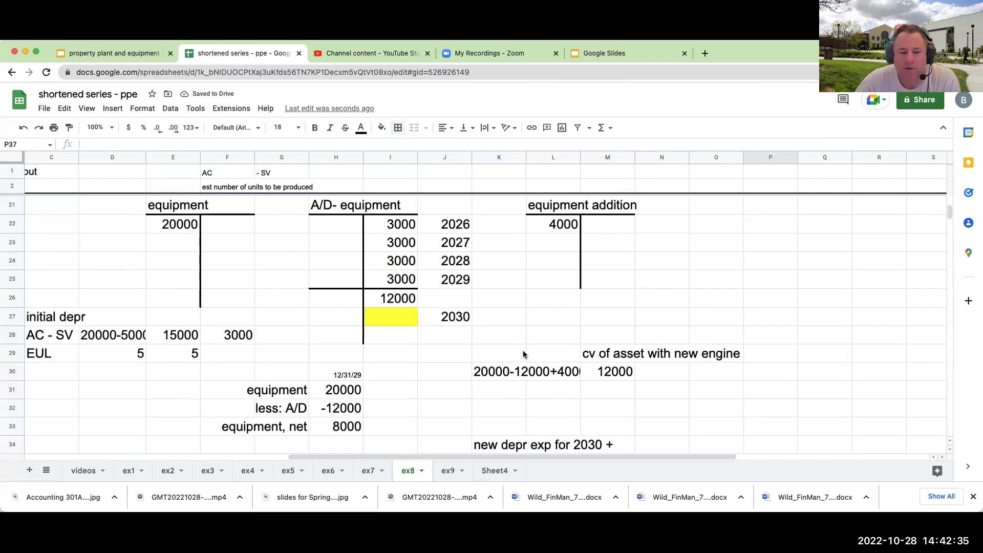
scroll(523, 350, up, 1)
click(401, 361)
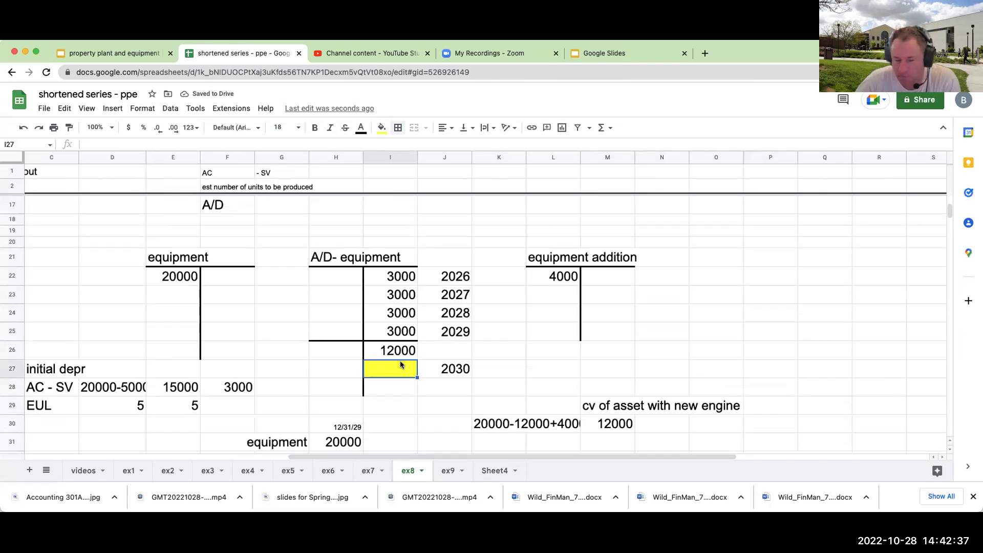
text(15000)
key(Return)
click(390, 369)
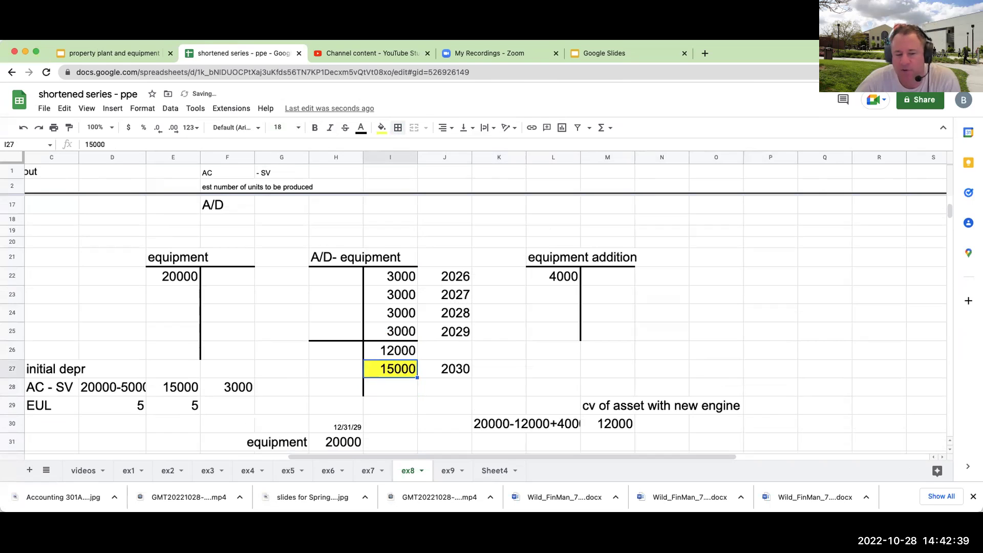
text(15)
scroll(484, 338, up, 2)
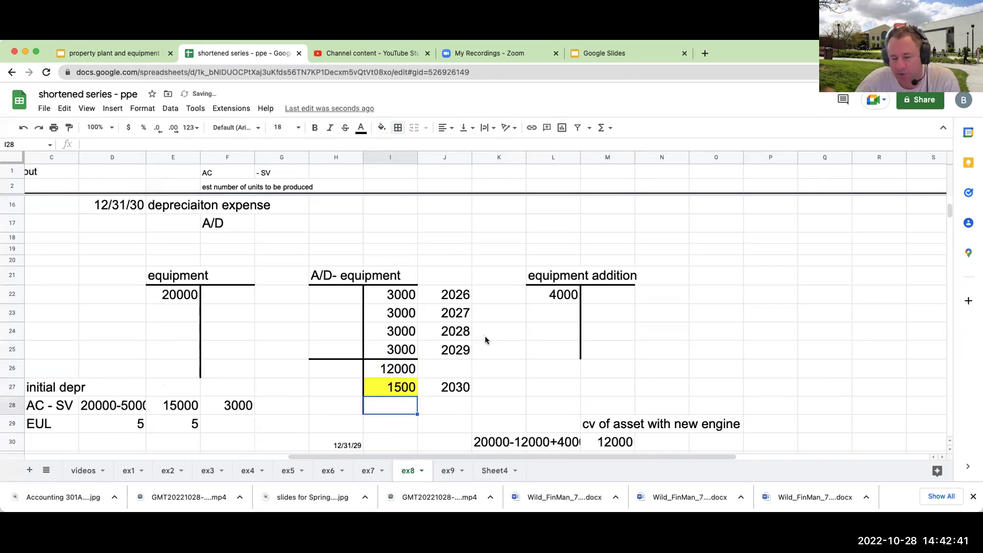
click(485, 336)
scroll(484, 336, down, 8)
scroll(484, 335, up, 3)
scroll(485, 336, up, 3)
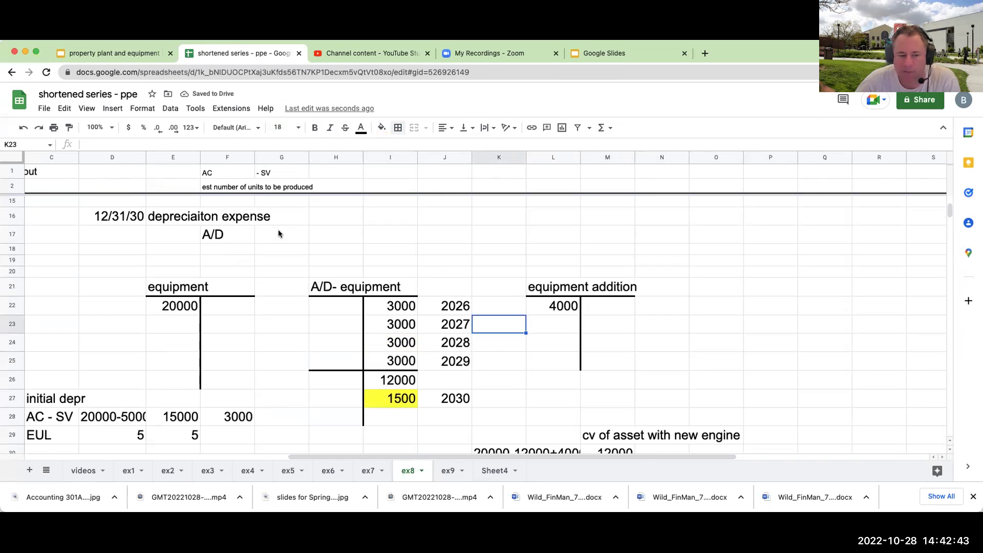
scroll(293, 221, up, 2)
Step: Record the 12/31/30 entry: debit depreciation expense 1500 in I16, credit A/D 1500 in J17
click(326, 267)
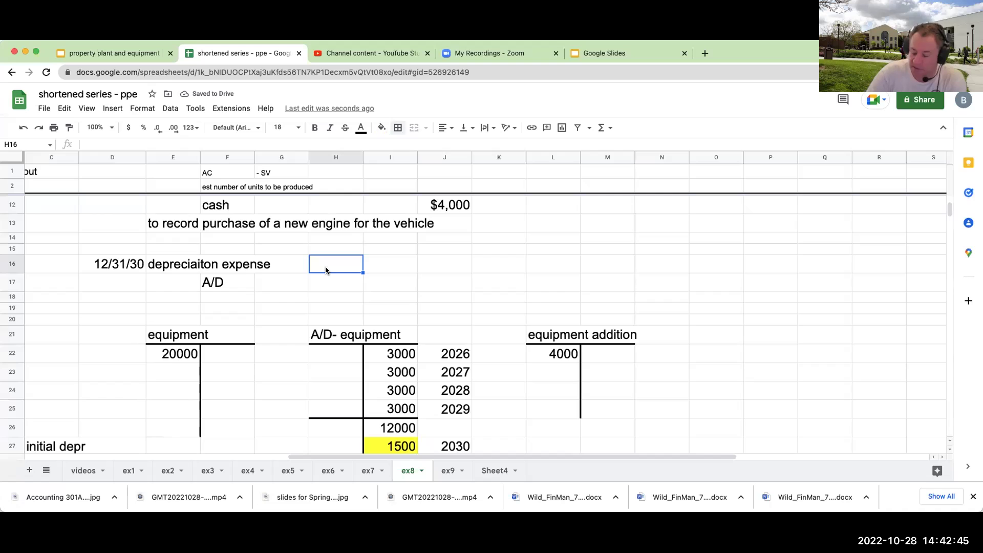
text(1500)
key(BackSpace)
key(BackSpace)
key(BackSpace)
key(BackSpace)
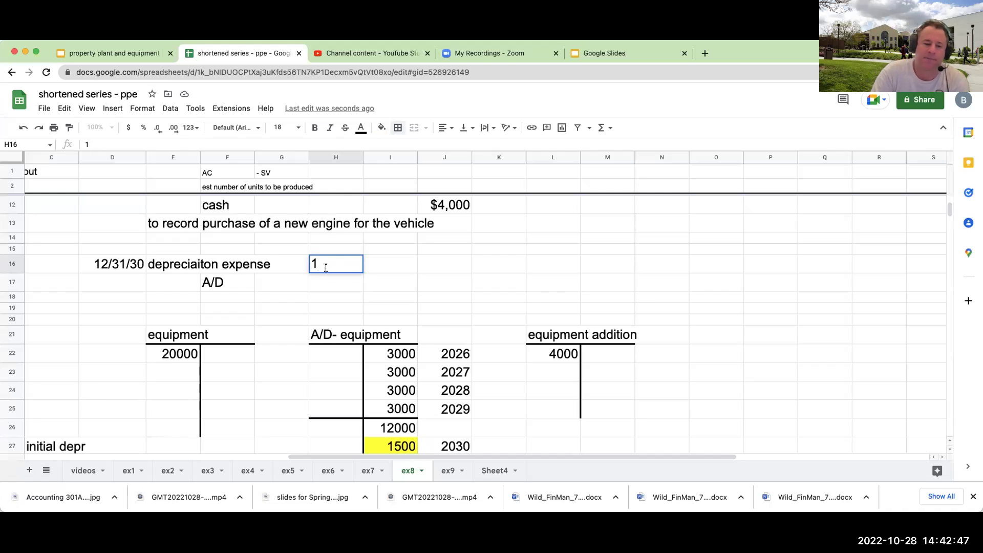
key(Tab)
text(15000)
key(Return)
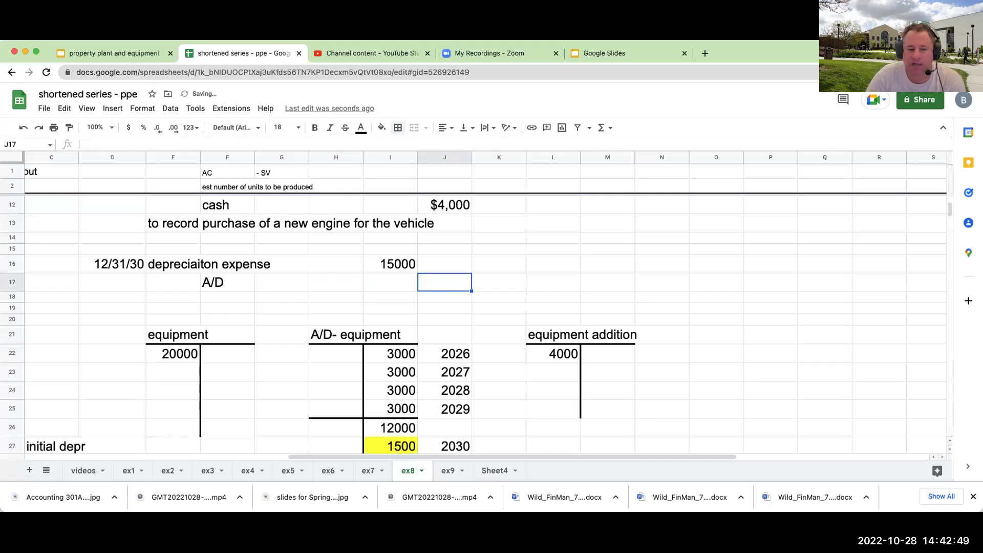
key(Up)
text(1500)
key(Return)
key(Tab)
text(1500)
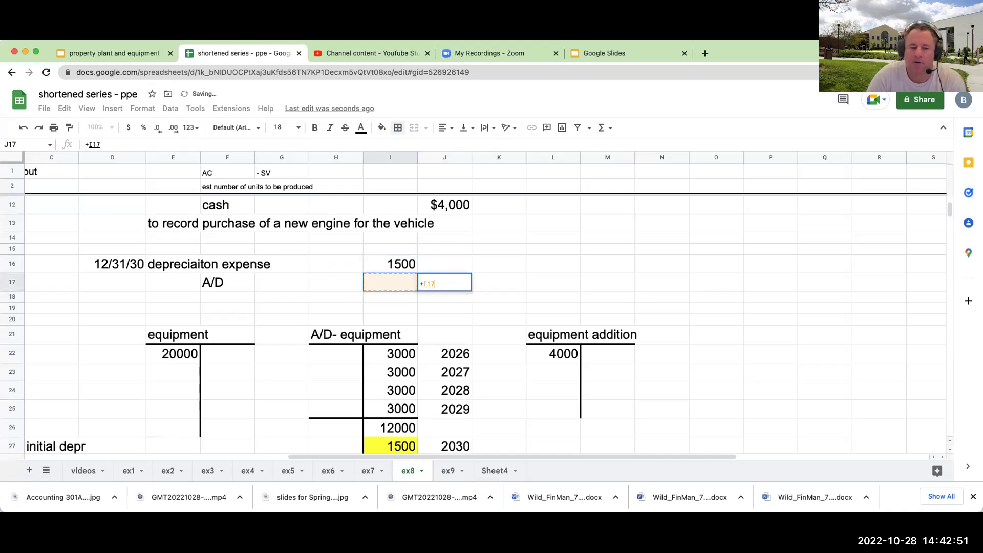
key(Return)
Step: Add the description 'to record depreciation expense' under the entry in E18
key(Left)
key(Left)
key(Left)
key(Left)
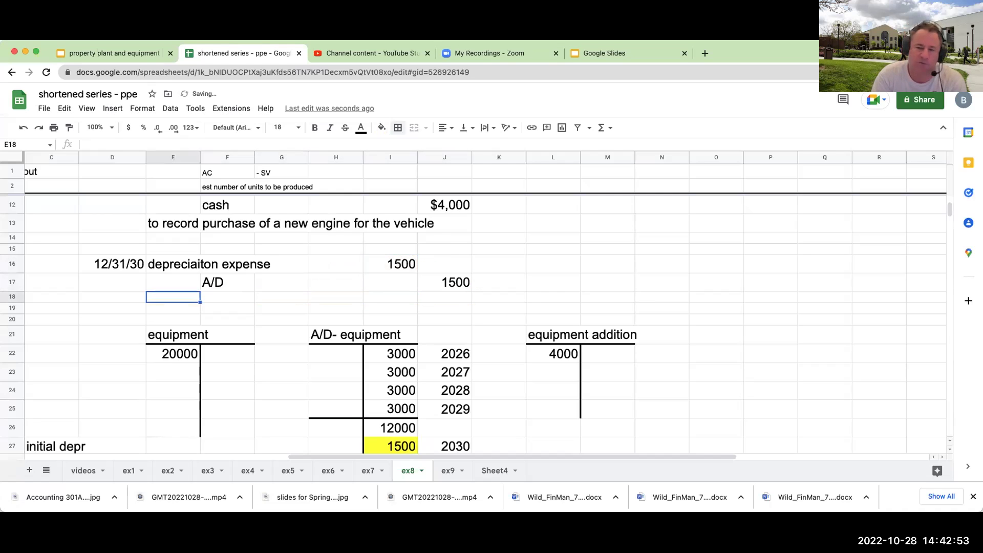
text(to record )
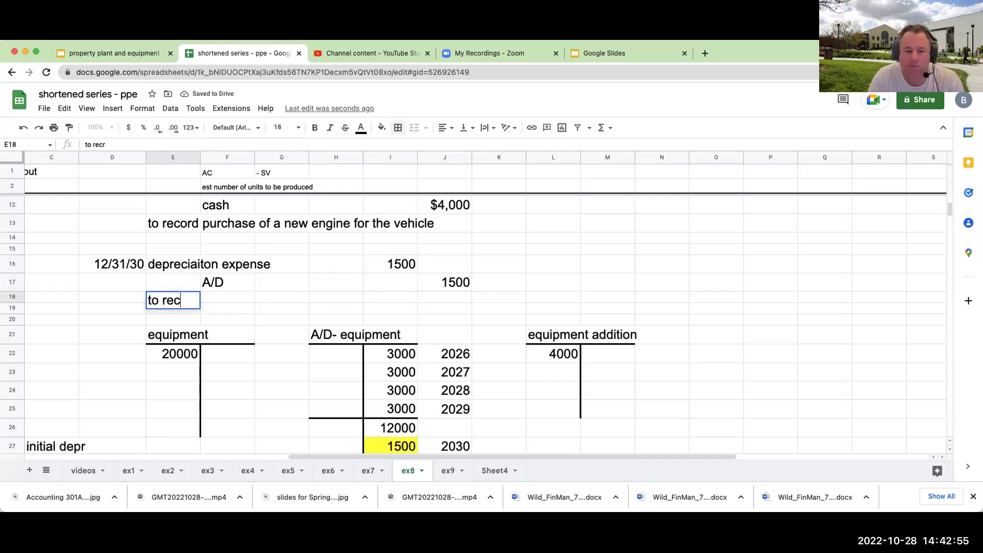
text(depreica)
key(BackSpace)
key(BackSpace)
key(BackSpace)
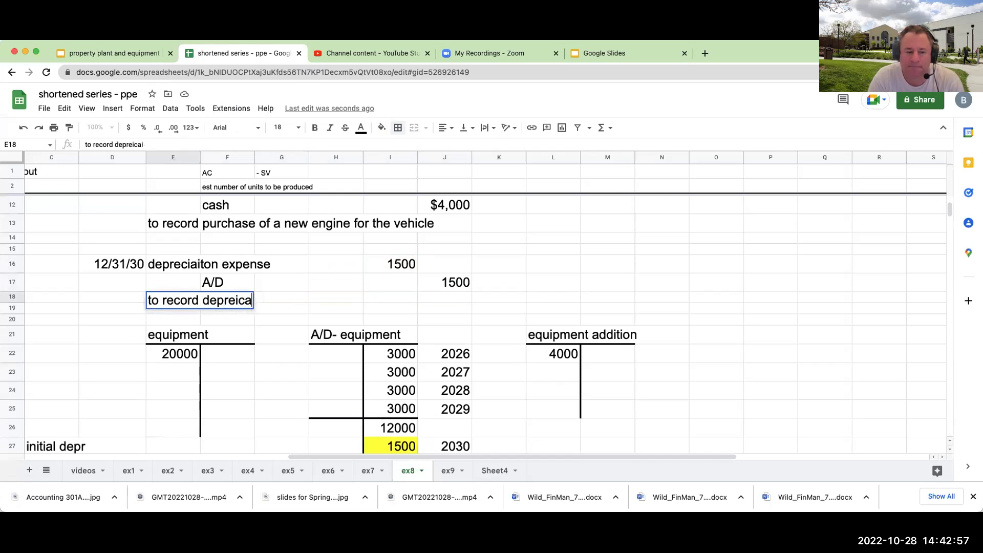
text(ciation expense)
key(Return)
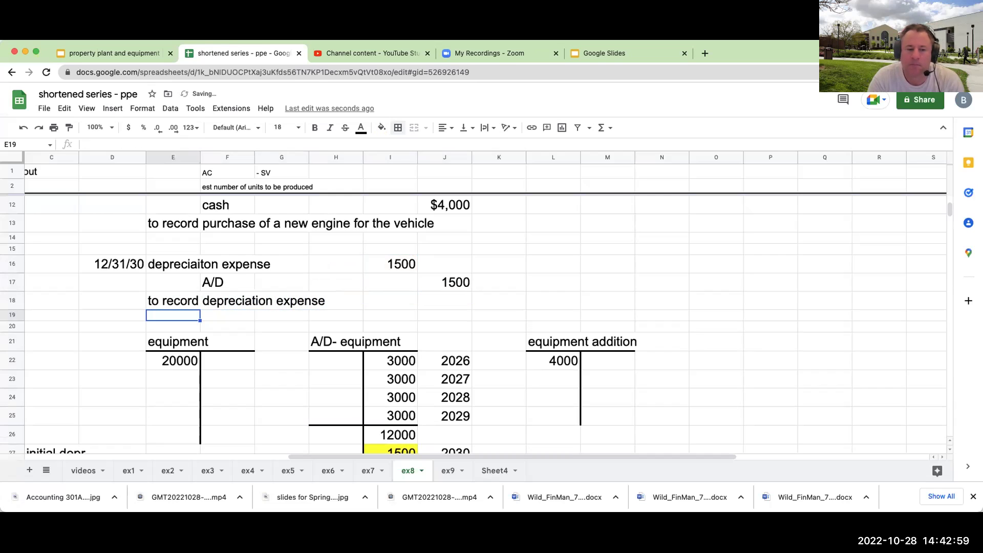
scroll(462, 333, up, 5)
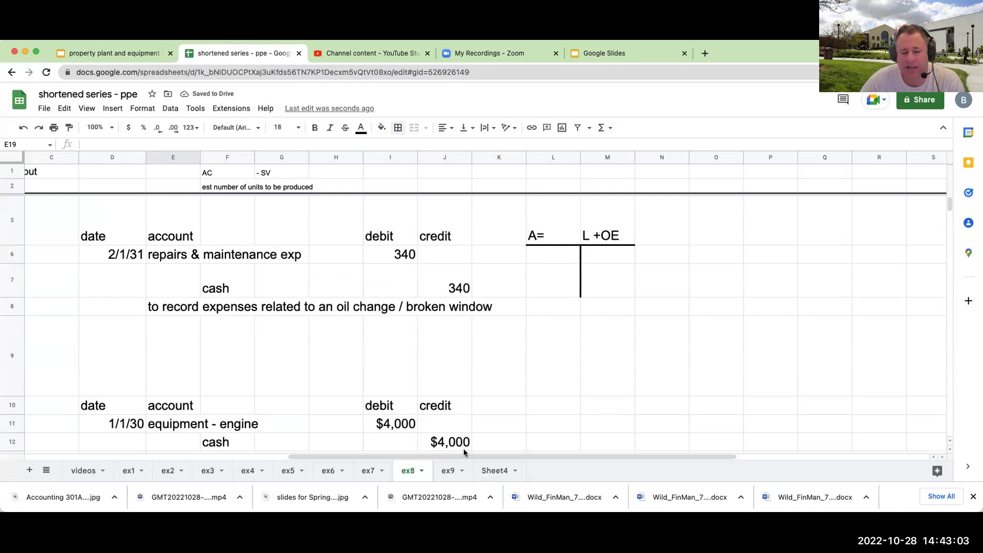
scroll(318, 458, left, 5)
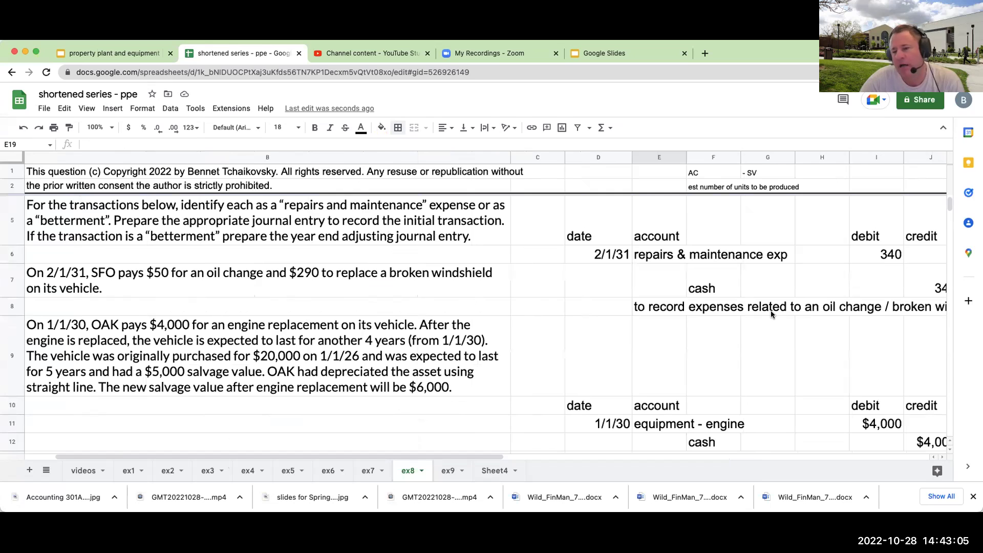
scroll(763, 325, down, 5)
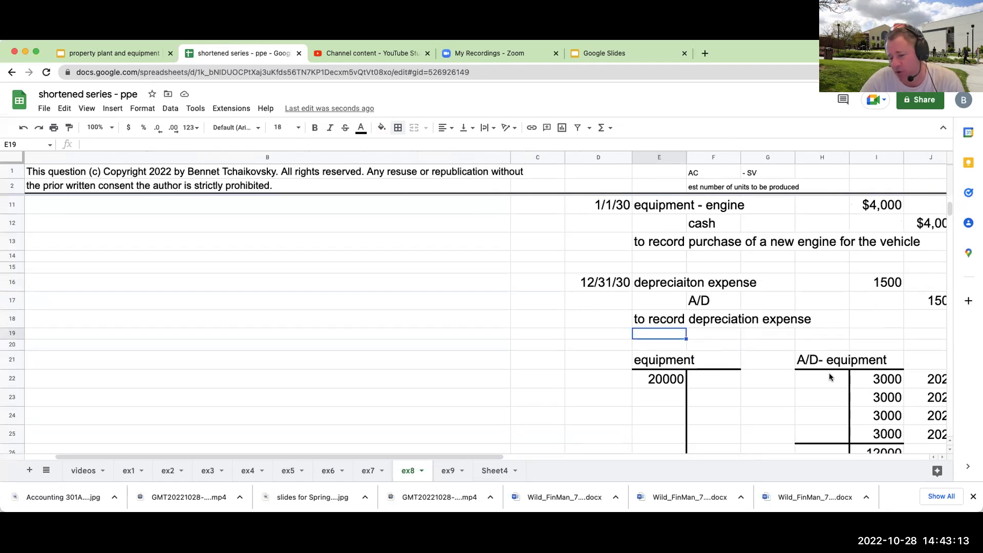
scroll(786, 368, up, 3)
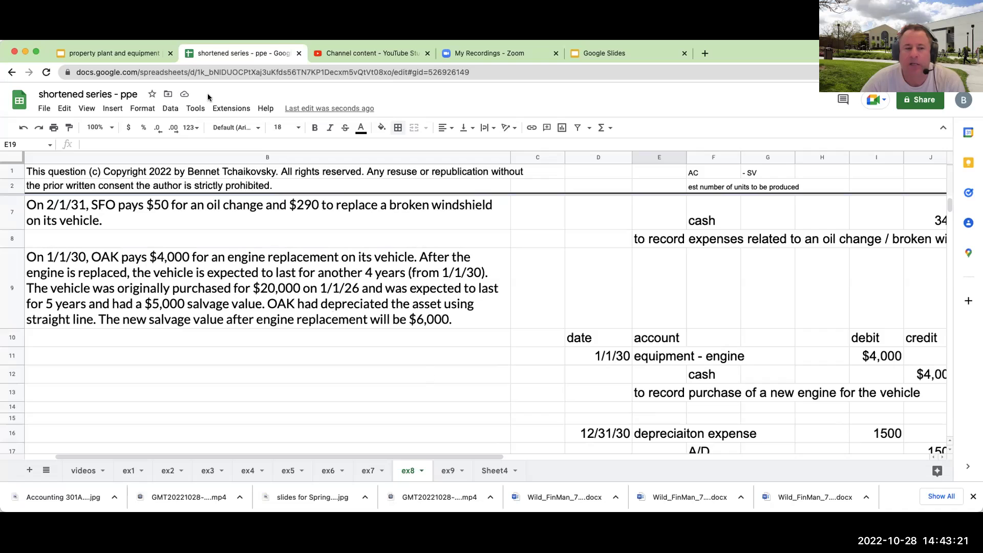
Step: In the PP&E deck, review the overview, repairs vs. betterments, and Example 8 slides
click(112, 53)
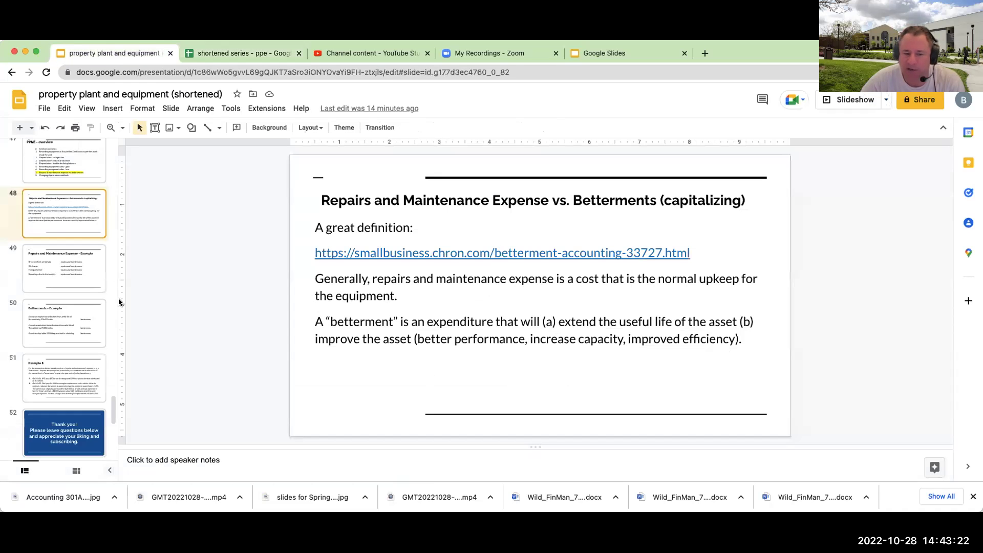
click(50, 171)
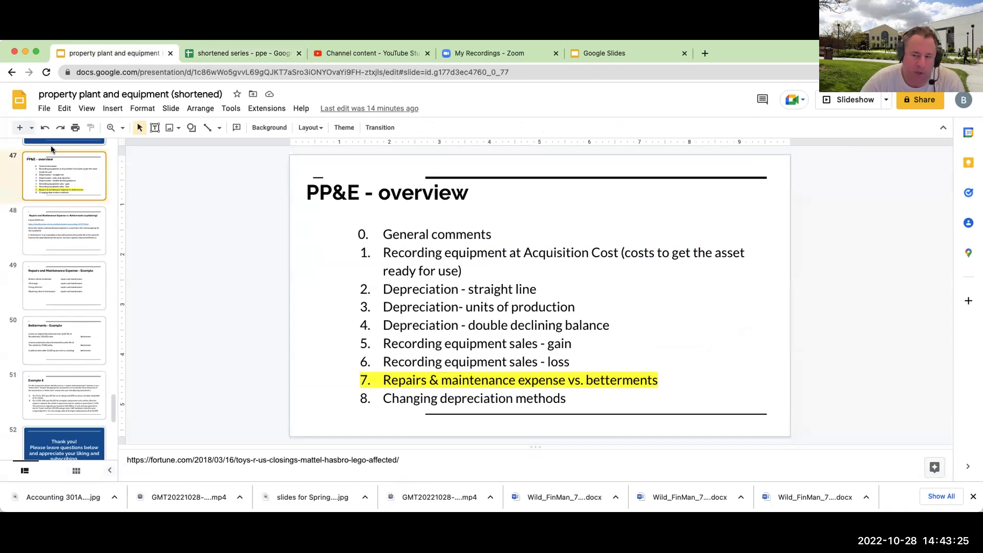
click(60, 235)
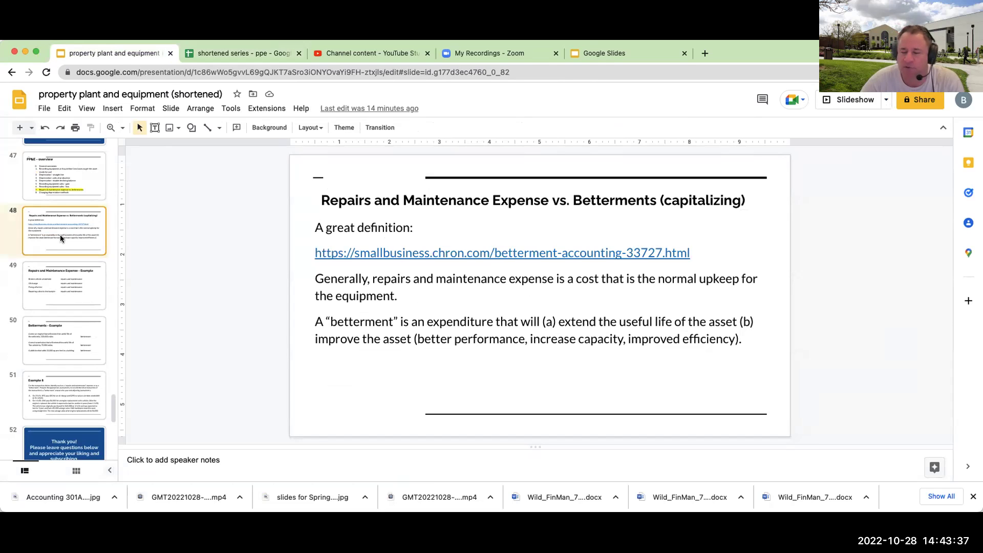
click(73, 403)
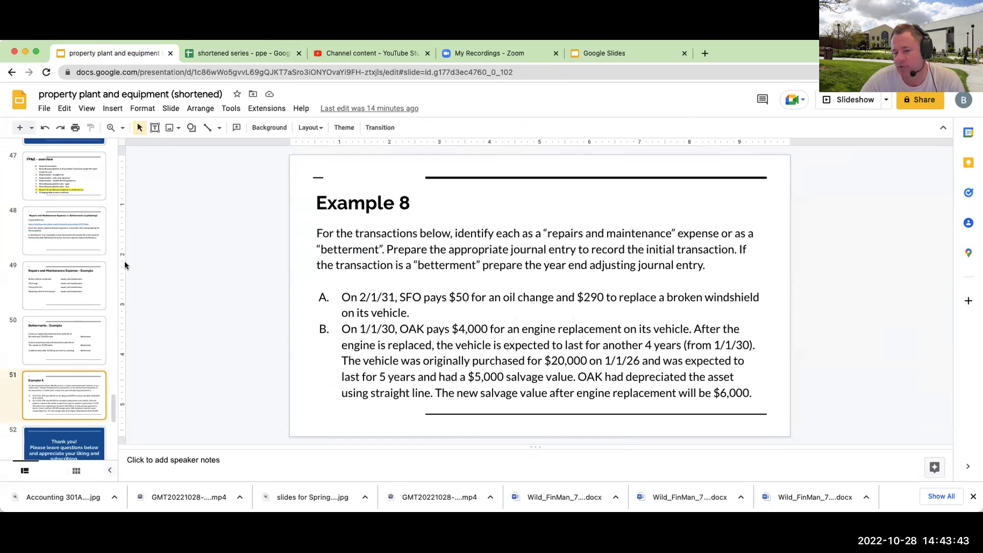
Step: Check the ppe spreadsheet briefly, then return to the slide deck
click(236, 52)
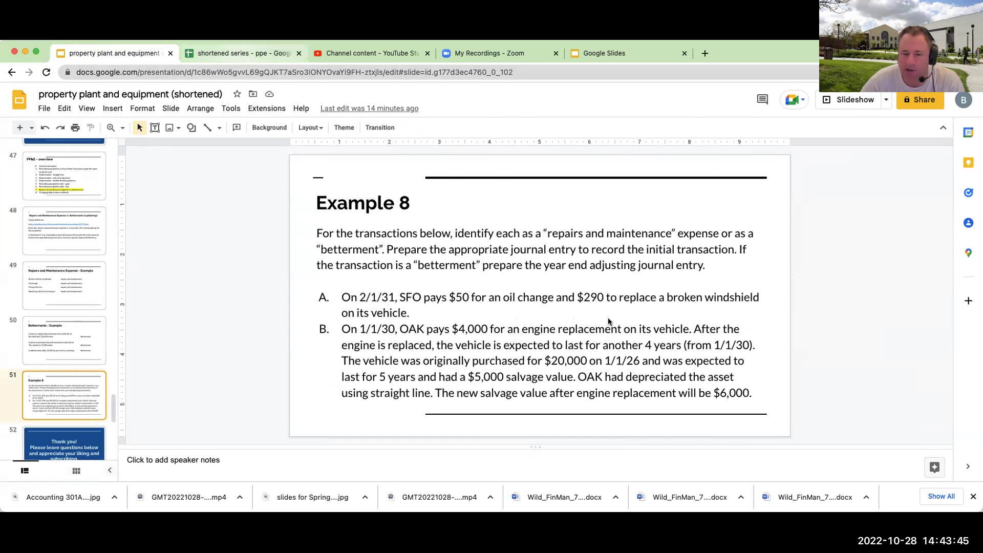
scroll(618, 349, up, 2)
scroll(618, 350, down, 5)
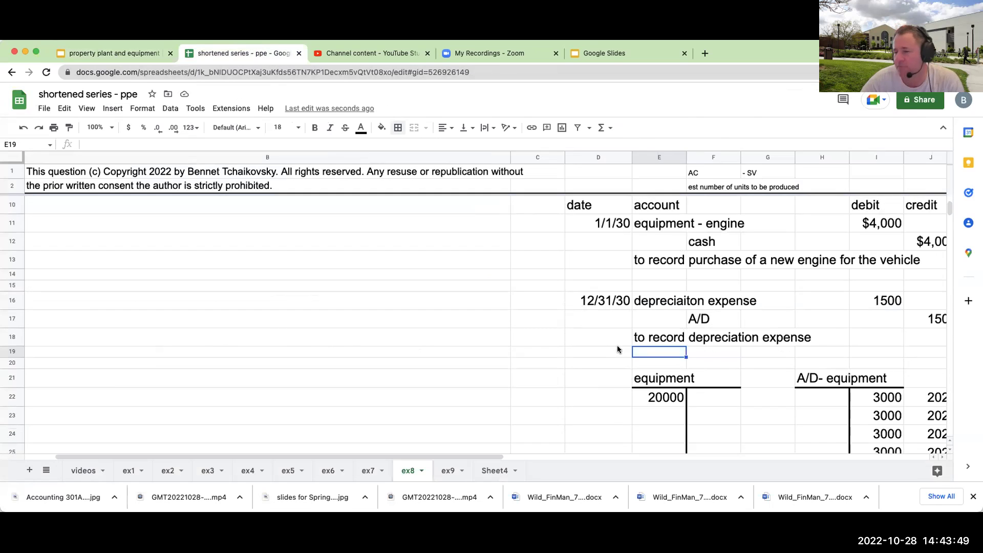
click(118, 53)
scroll(73, 379, up, 2)
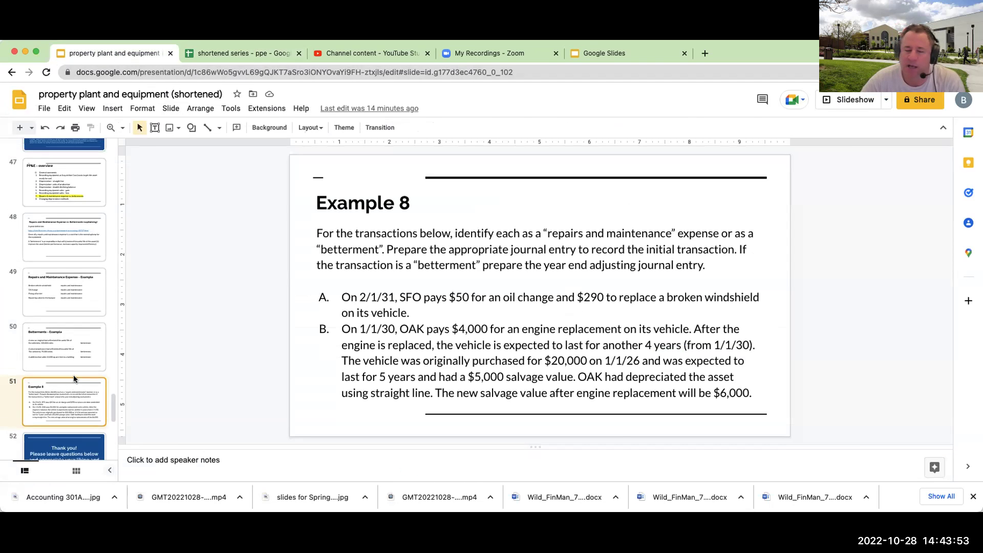
scroll(64, 378, down, 3)
Step: Select the closing 'Thank you!' slide 52 and present it as a full-screen slideshow
click(64, 378)
click(65, 324)
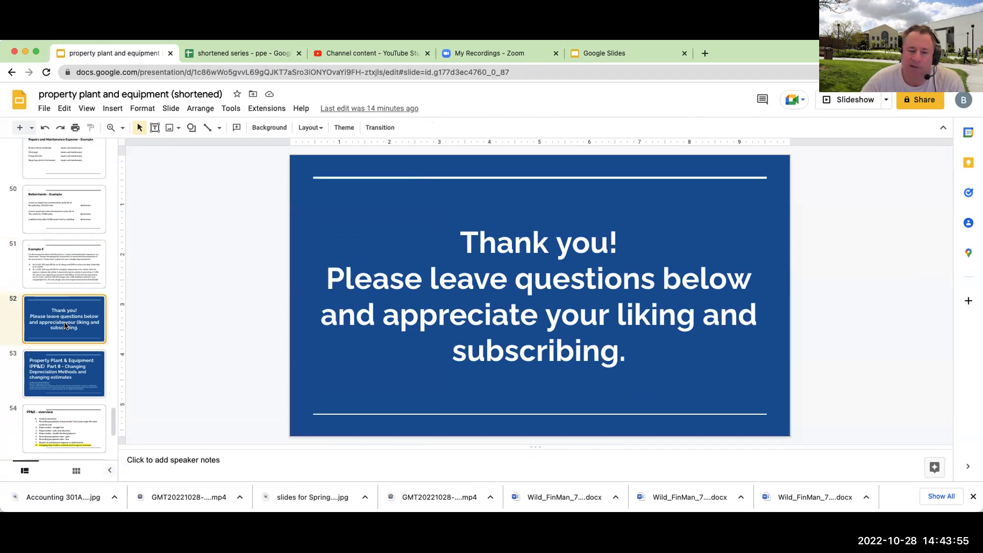
click(825, 102)
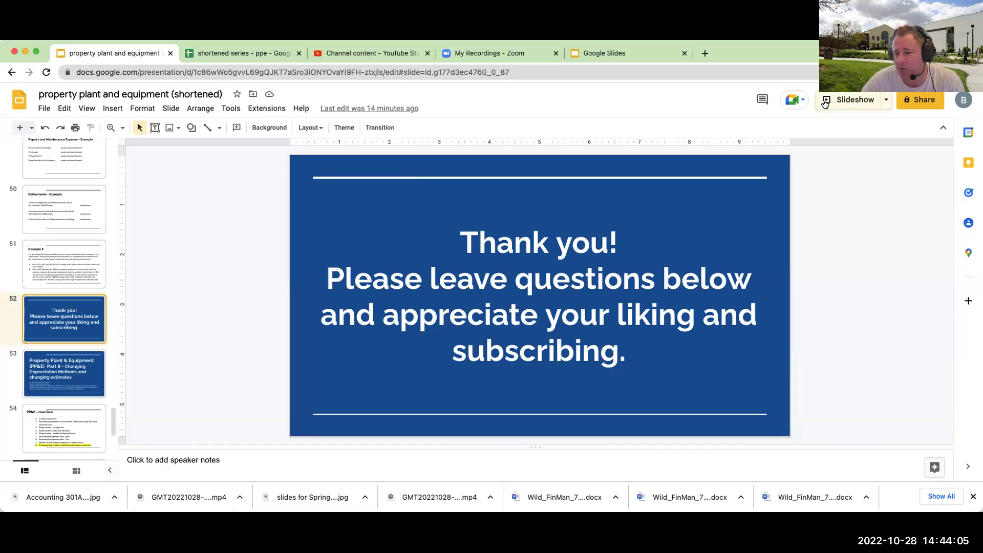